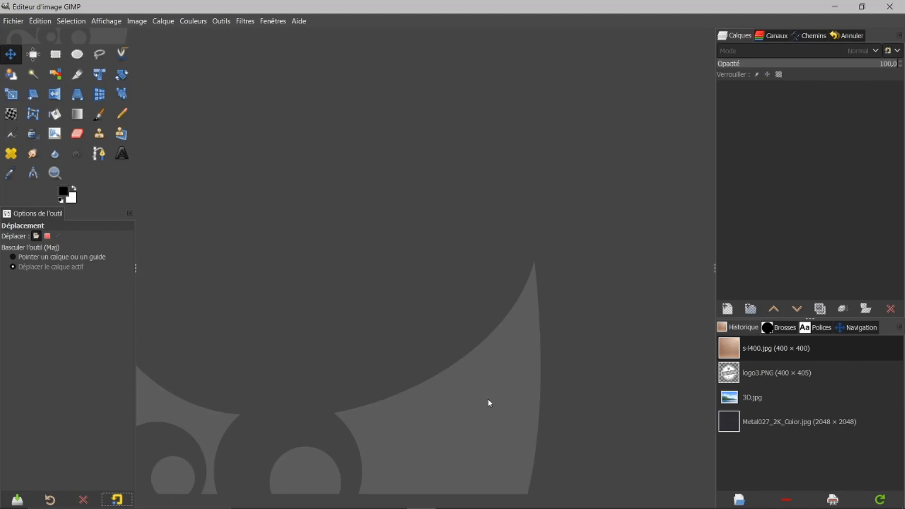
# Switch to Photos to examine the finished 3D.jpg reference design, then return to GIMP.
pyautogui.click(481, 498)
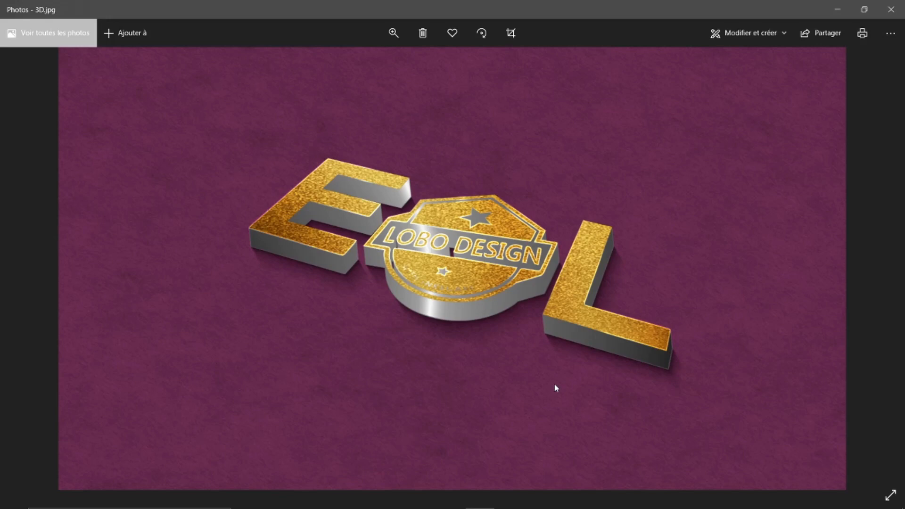
pyautogui.moveTo(532, 508)
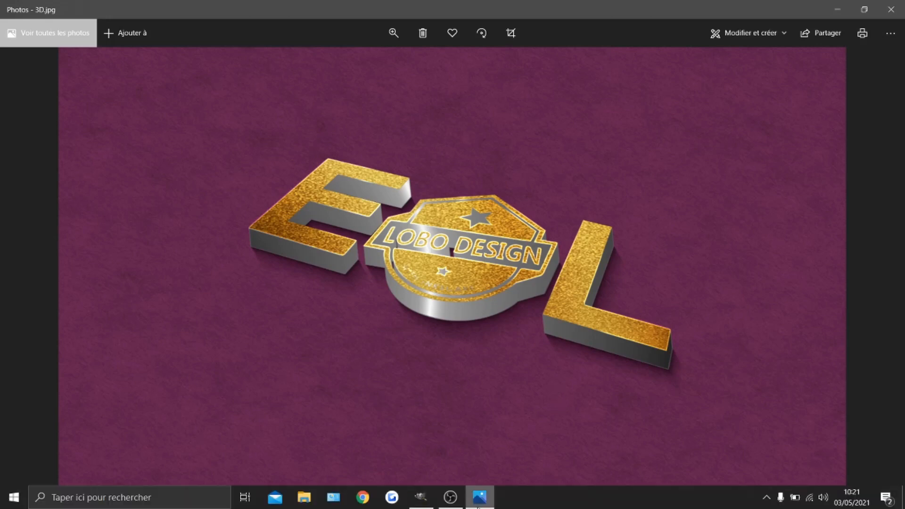
pyautogui.click(421, 500)
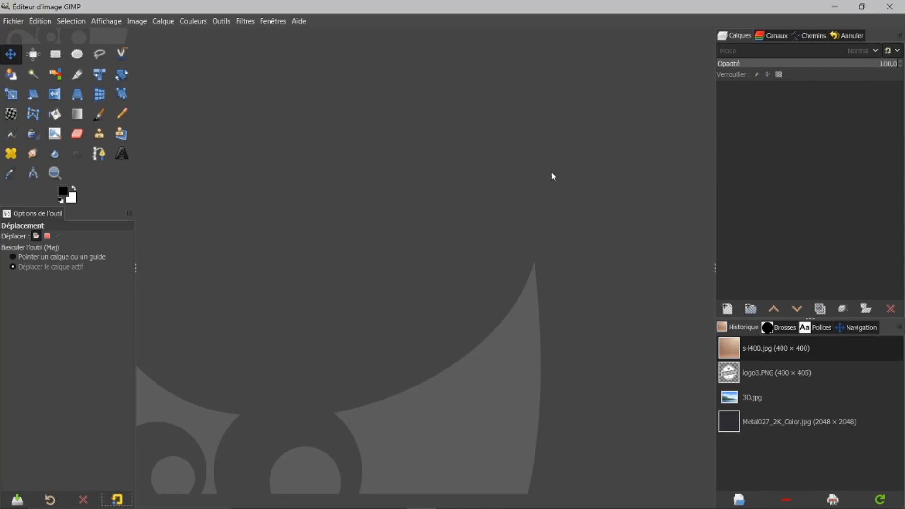
# Create a new 1920 x 1080 px image and fit the whole canvas in the window.
pyautogui.click(13, 22)
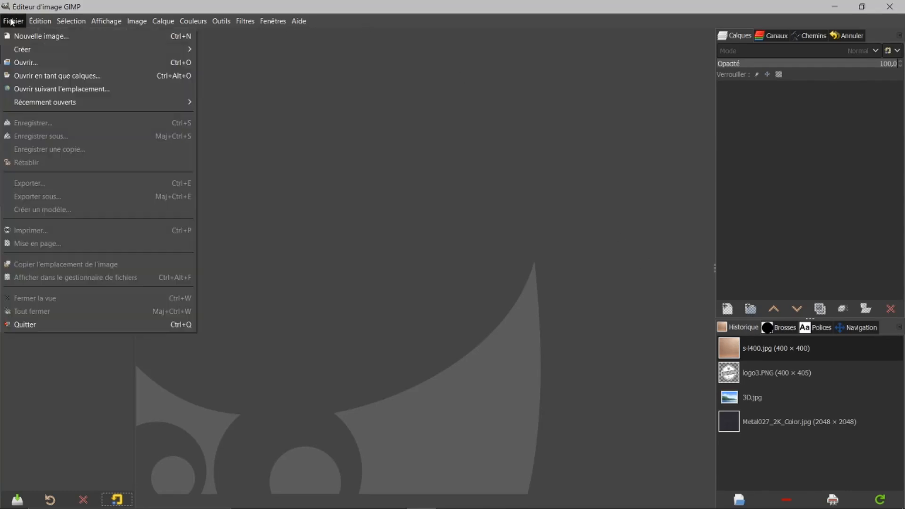
pyautogui.click(28, 36)
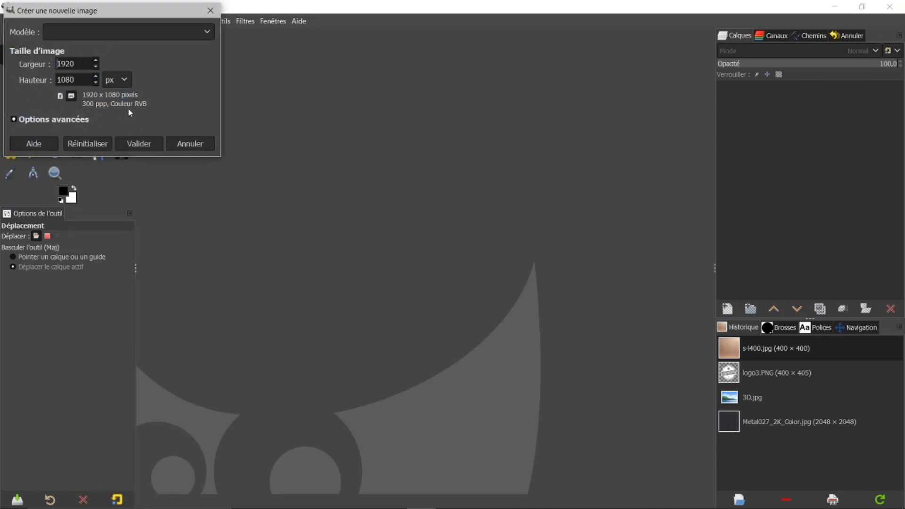
pyautogui.click(142, 144)
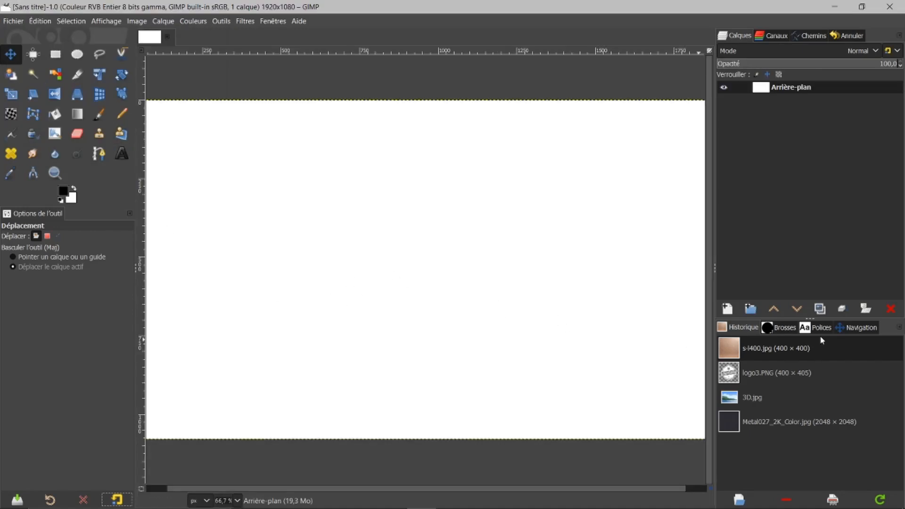
pyautogui.click(859, 327)
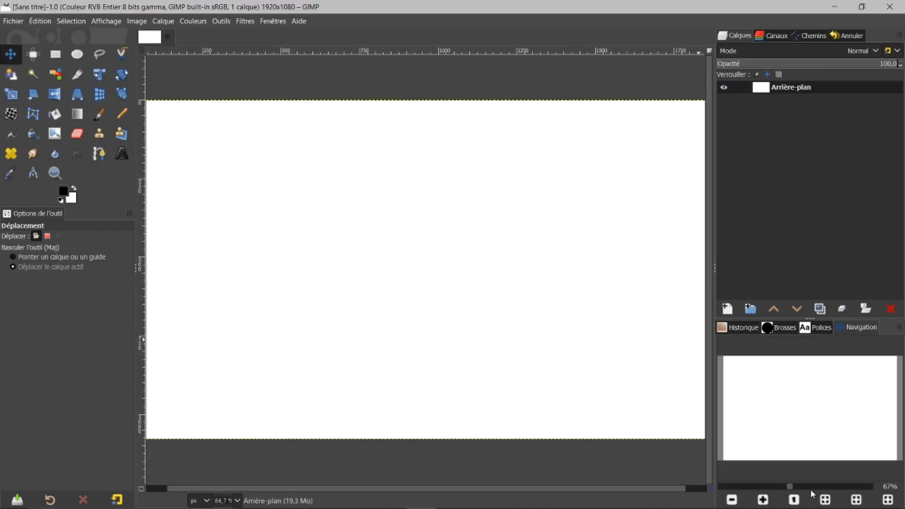
pyautogui.click(823, 502)
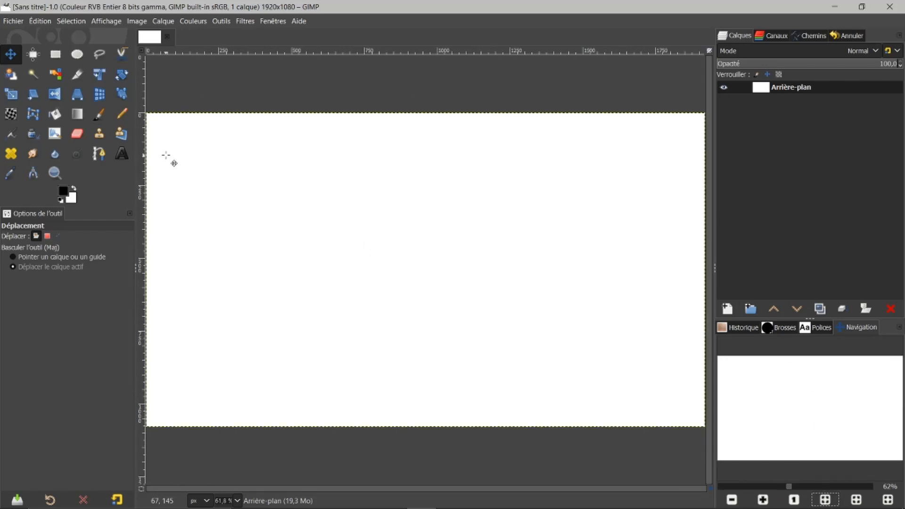
# Draw a radial black-to-white gradient on the background, starting near the canvas centre at about 954, 533 and ending at about 1400, 814.
pyautogui.click(78, 116)
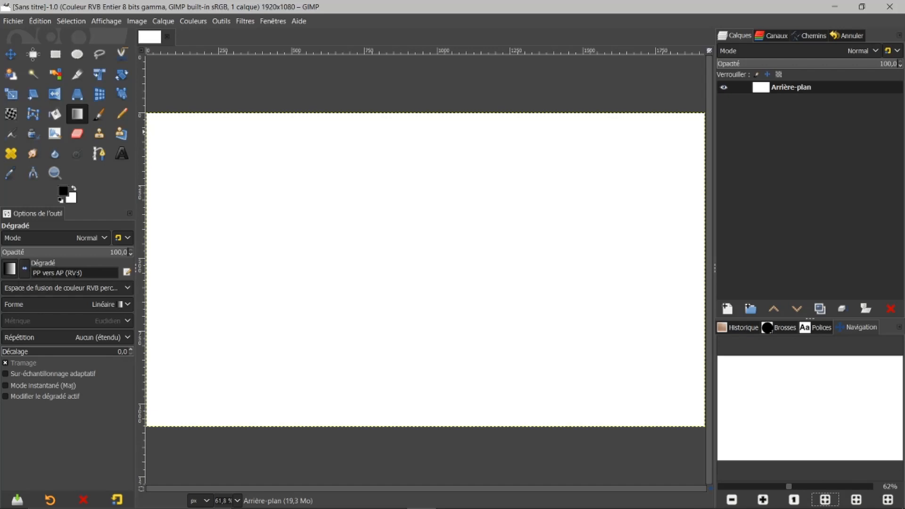
pyautogui.click(127, 304)
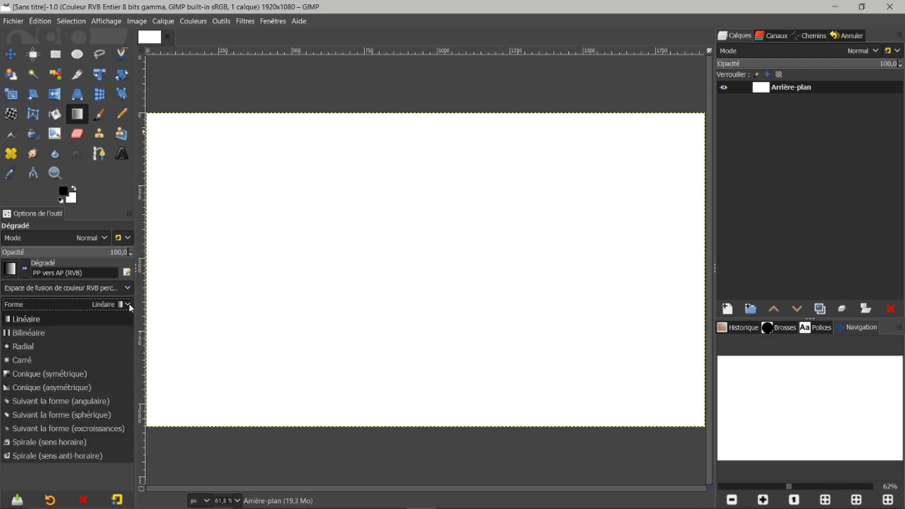
pyautogui.click(38, 349)
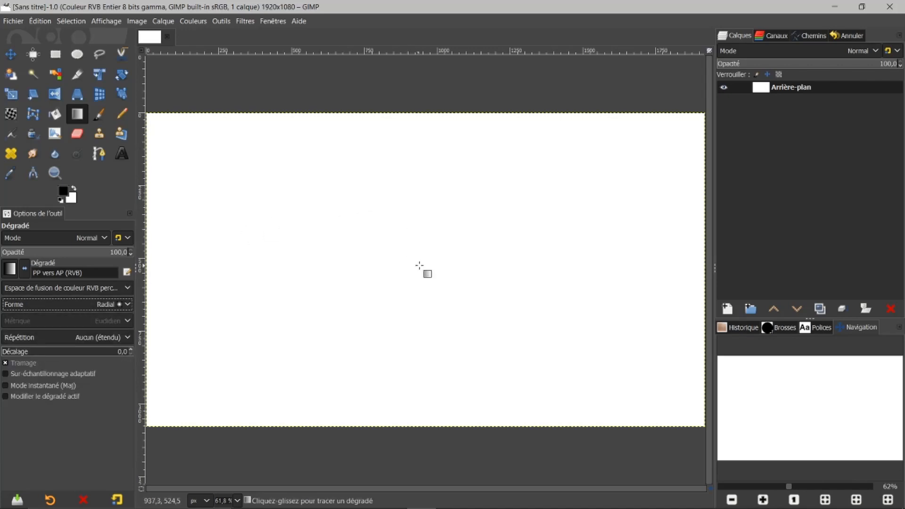
pyautogui.moveTo(423, 262); pyautogui.dragTo(553, 350)
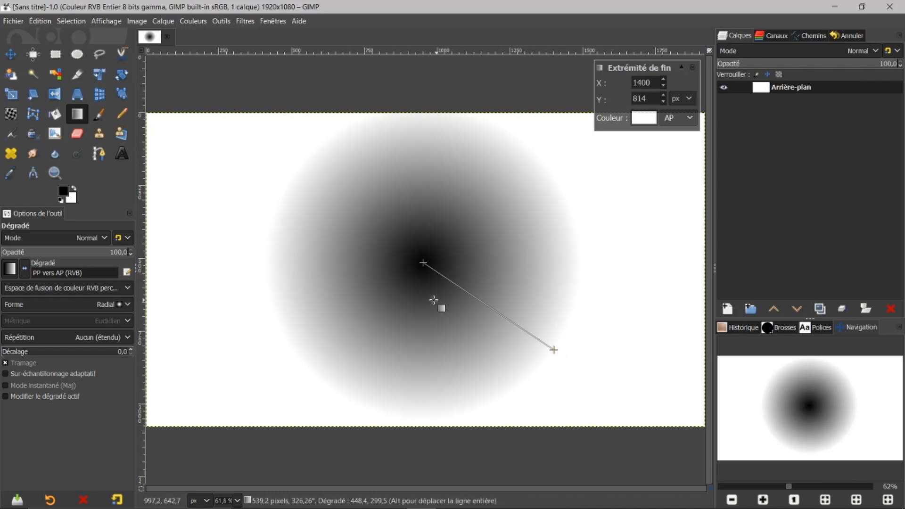
pyautogui.moveTo(423, 262); pyautogui.dragTo(424, 267)
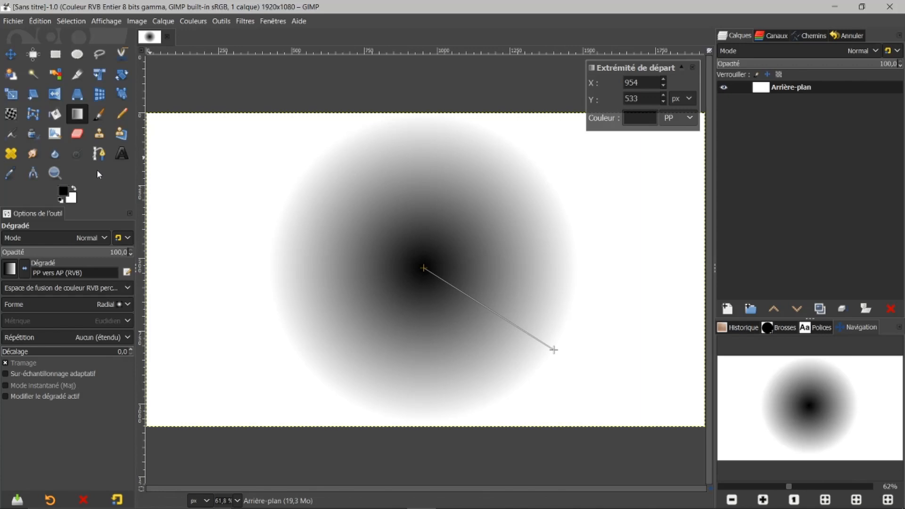
# Swap the gradient colours to a white centre and black edge, extend its end point to about 2043, 1141, and apply it.
pyautogui.click(74, 189)
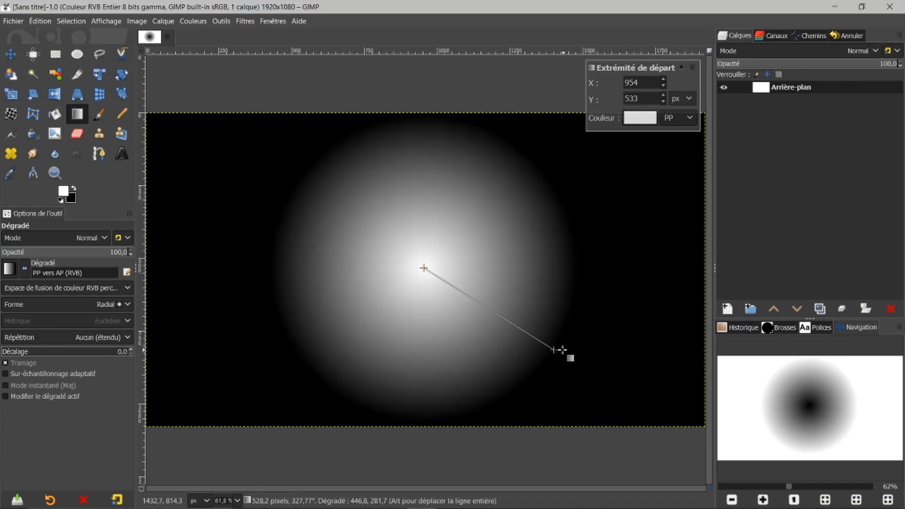
pyautogui.moveTo(561, 350); pyautogui.dragTo(741, 444)
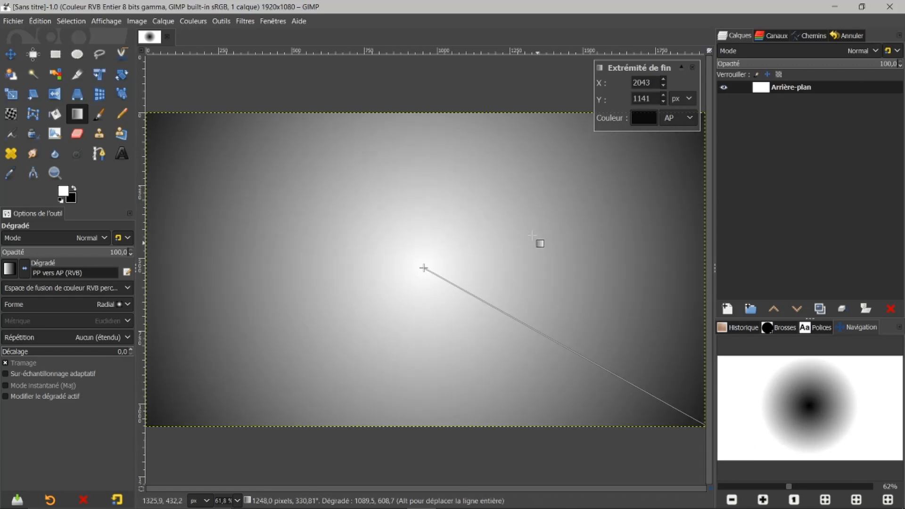
pyautogui.press('Return')
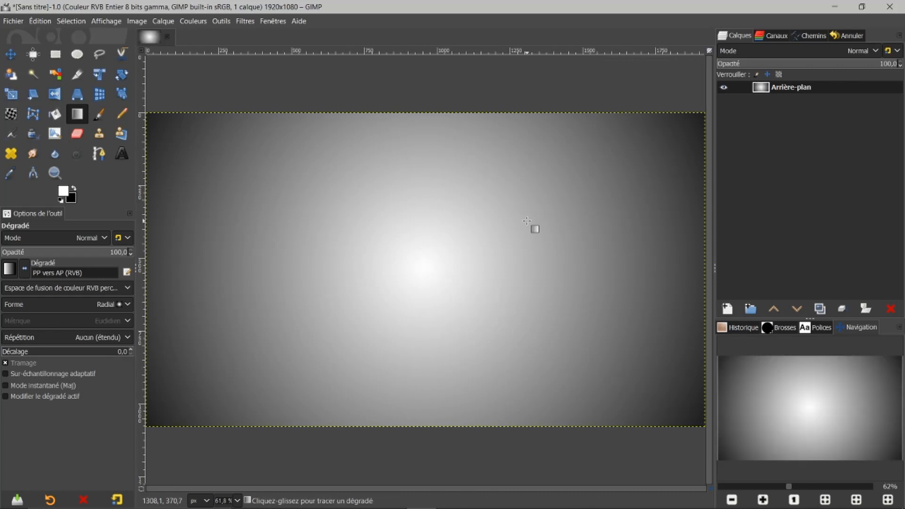
# Add the letter E in black Arial Bold at 500 px and move it to the upper-left part of the canvas.
pyautogui.click(121, 160)
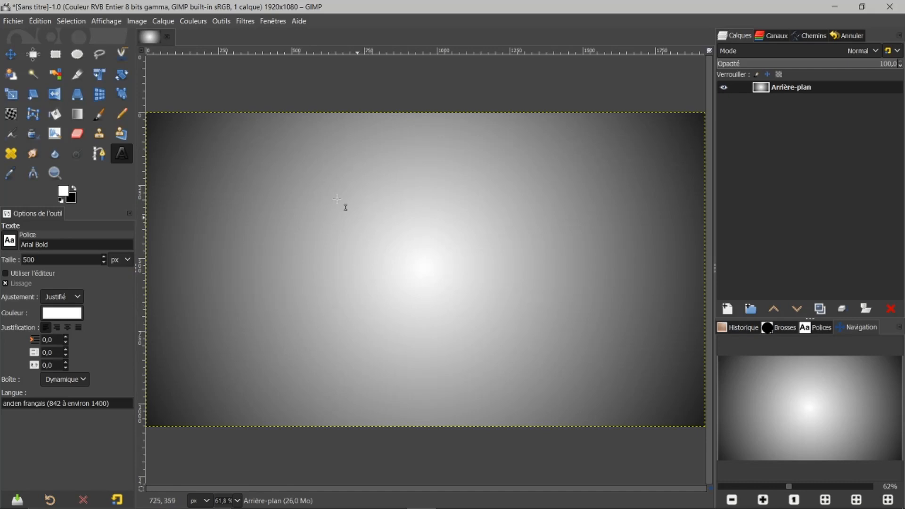
pyautogui.click(74, 189)
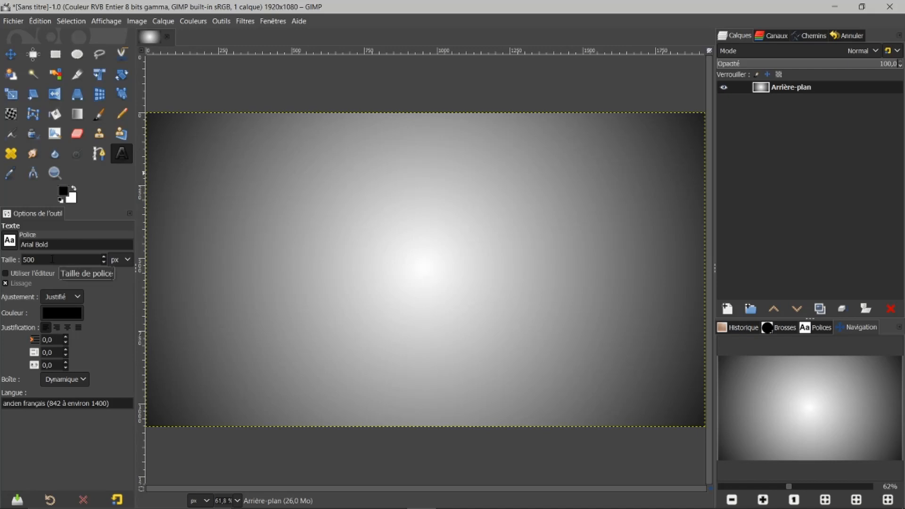
pyautogui.click(322, 229)
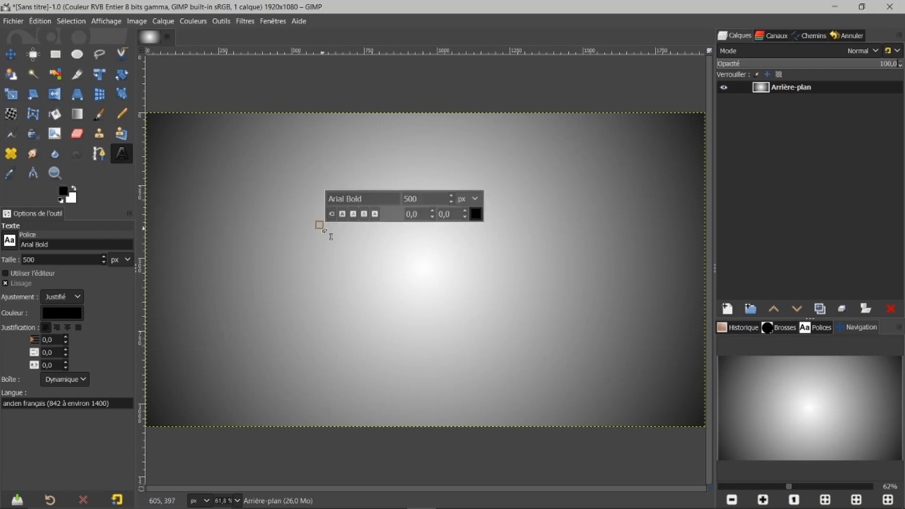
pyautogui.write('E')
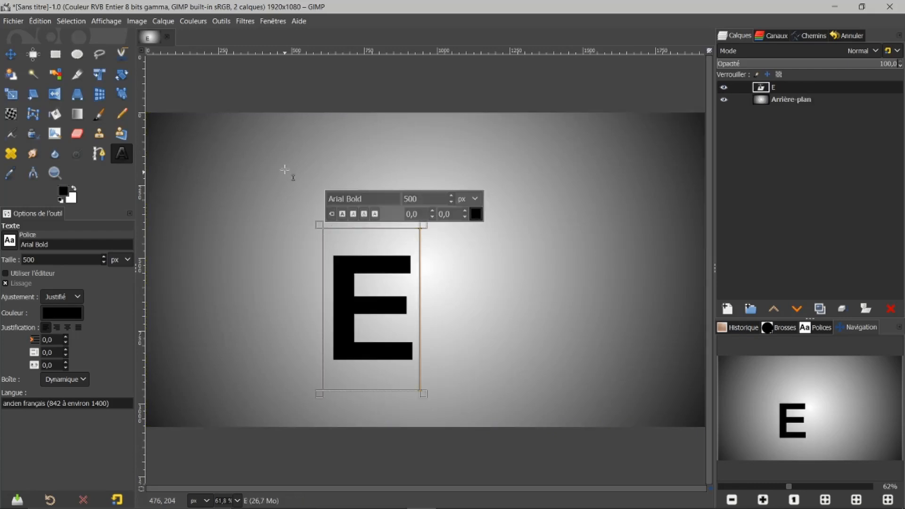
pyautogui.click(10, 54)
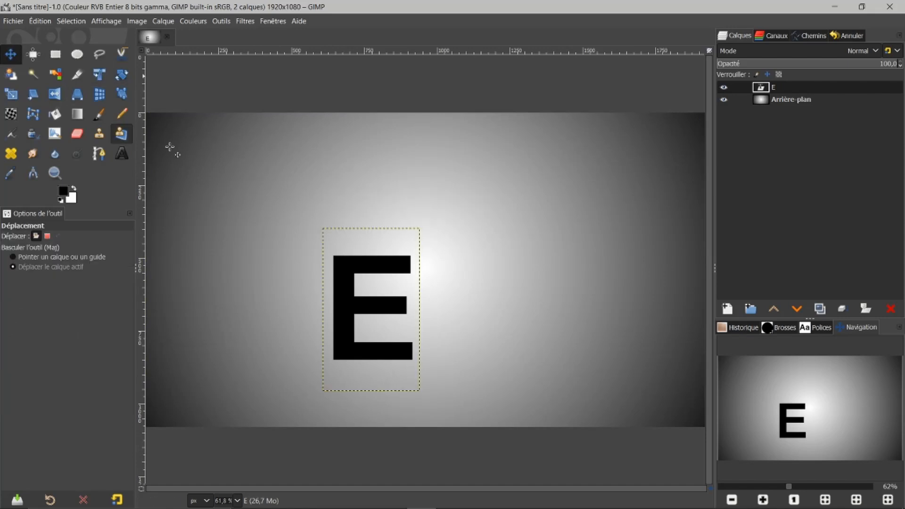
pyautogui.moveTo(349, 314); pyautogui.dragTo(259, 212)
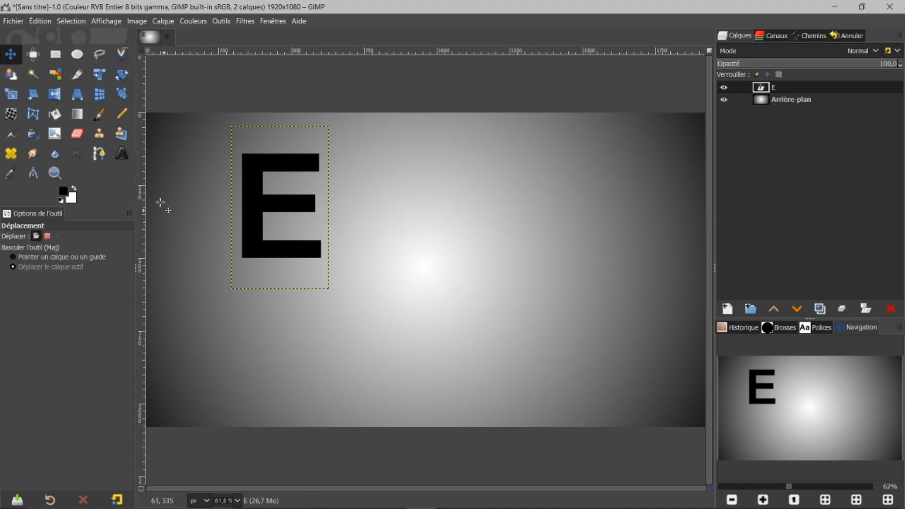
# Add the letter L in black Arial Bold at 500 px and move it up, roughly level with the E on the canvas's right side.
pyautogui.click(121, 154)
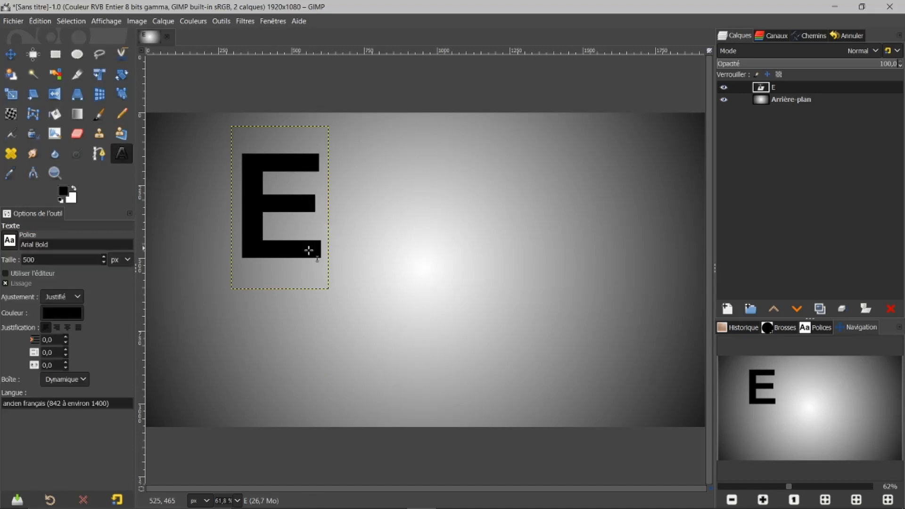
pyautogui.click(552, 276)
pyautogui.write('L')
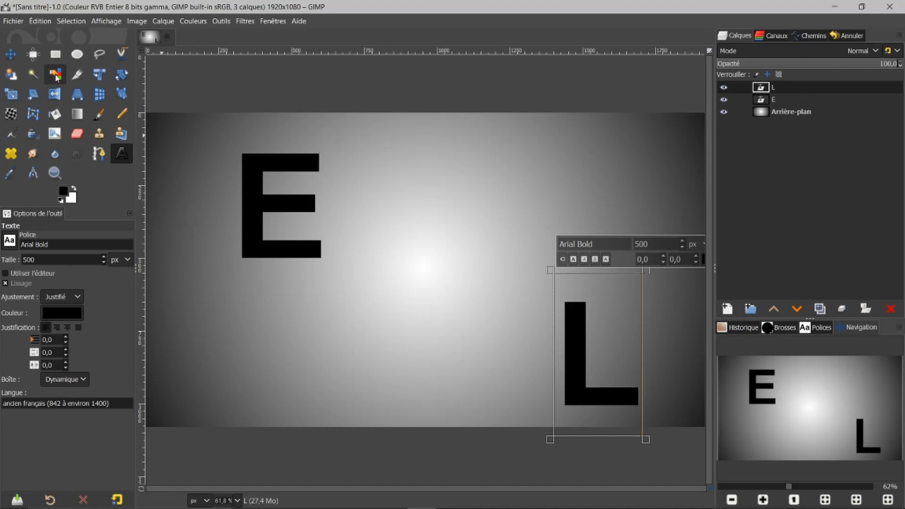
pyautogui.click(18, 54)
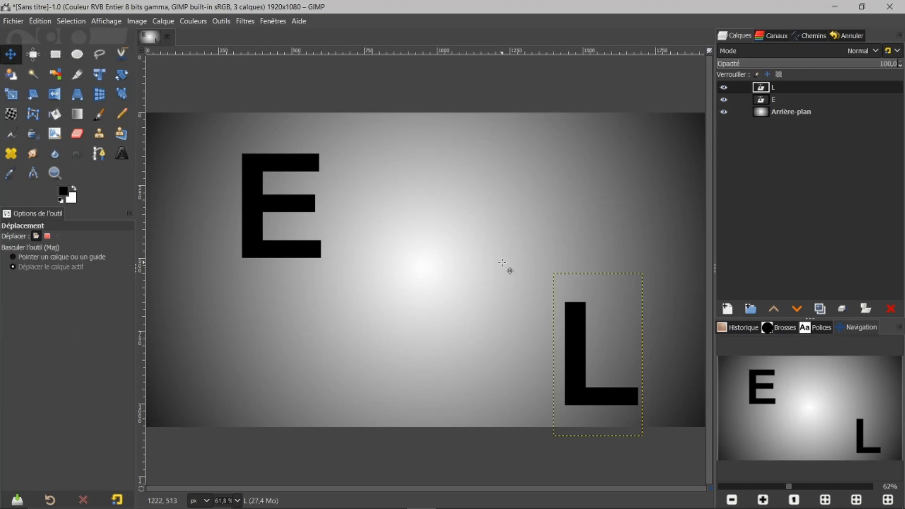
pyautogui.moveTo(581, 331); pyautogui.dragTo(580, 205)
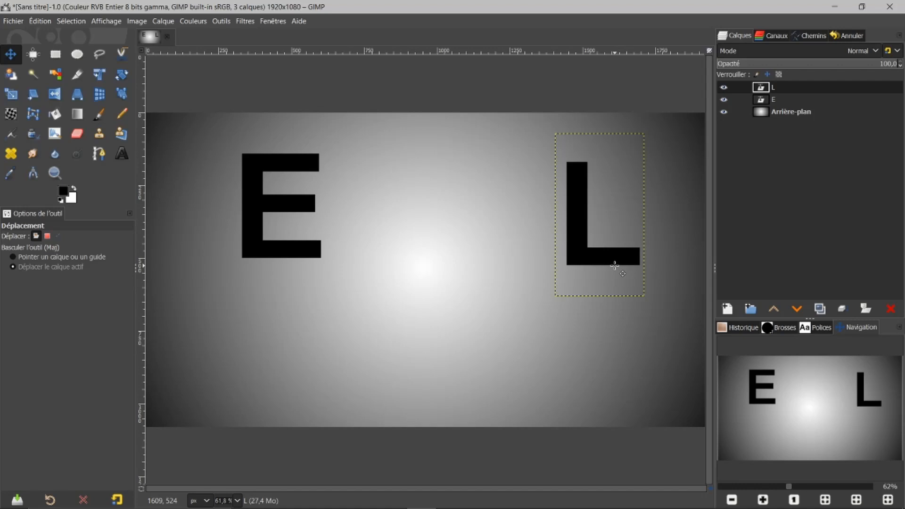
# Add the recently used logo3.PNG as a top layer and colorize it black with a lightness of -1.
pyautogui.click(739, 328)
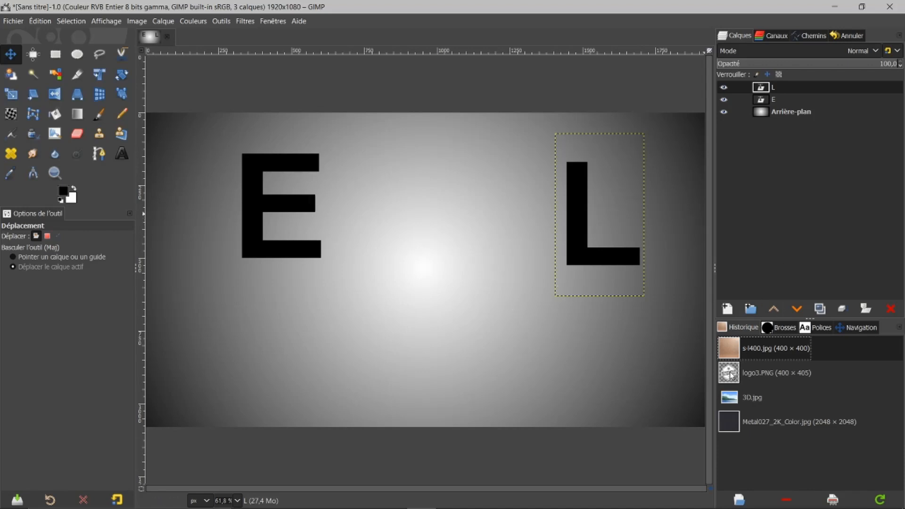
pyautogui.moveTo(731, 375); pyautogui.dragTo(771, 107)
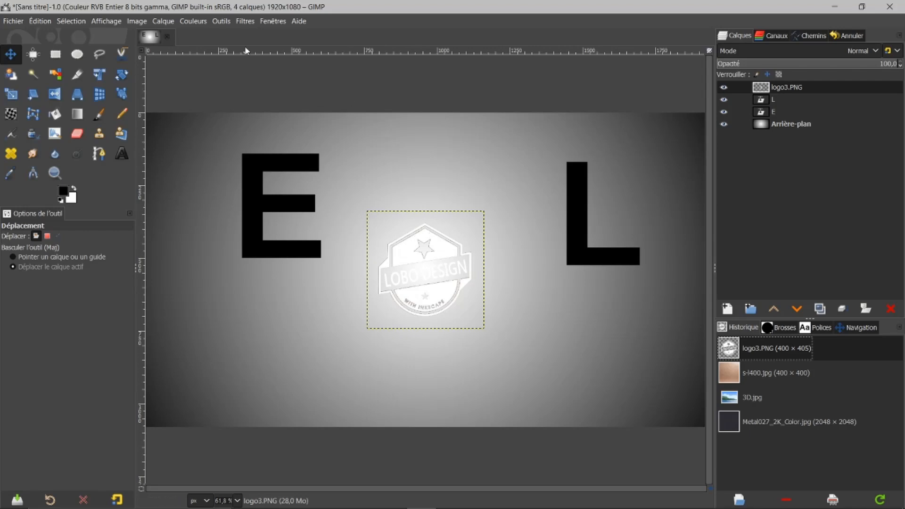
pyautogui.click(193, 21)
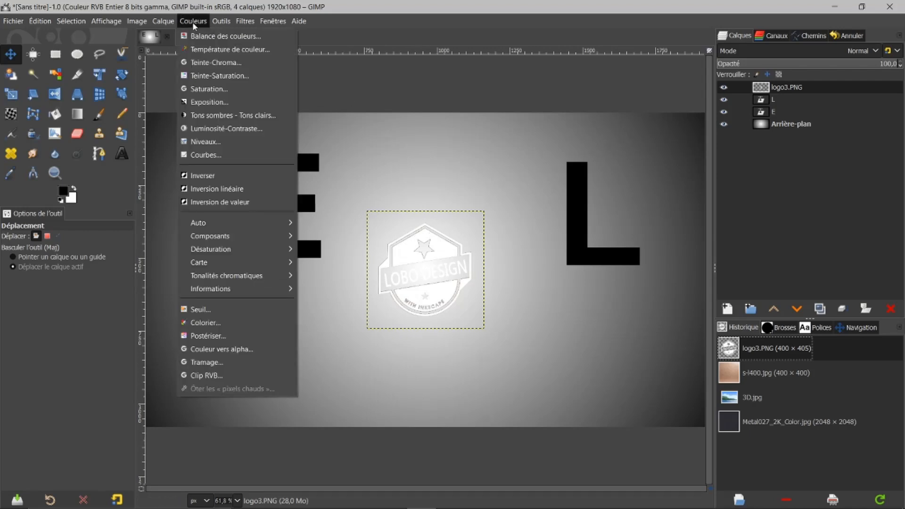
pyautogui.click(193, 325)
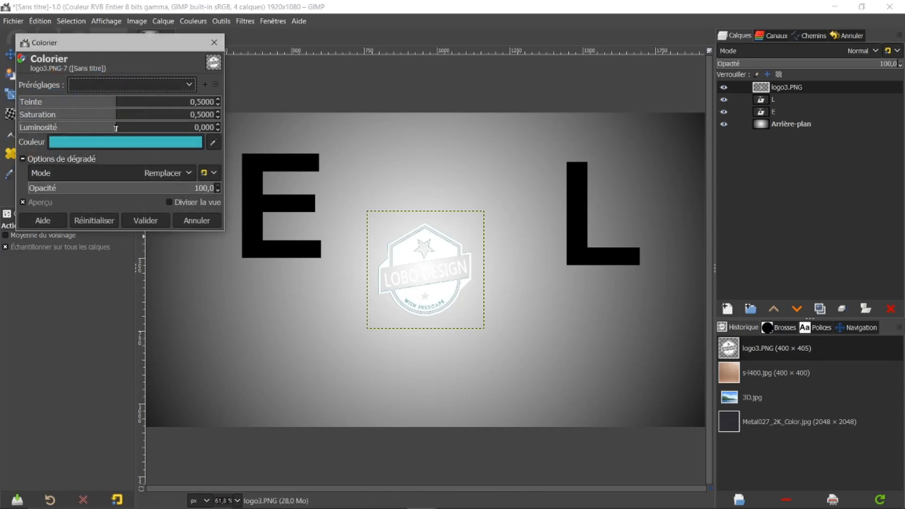
pyautogui.moveTo(114, 129); pyautogui.dragTo(19, 127)
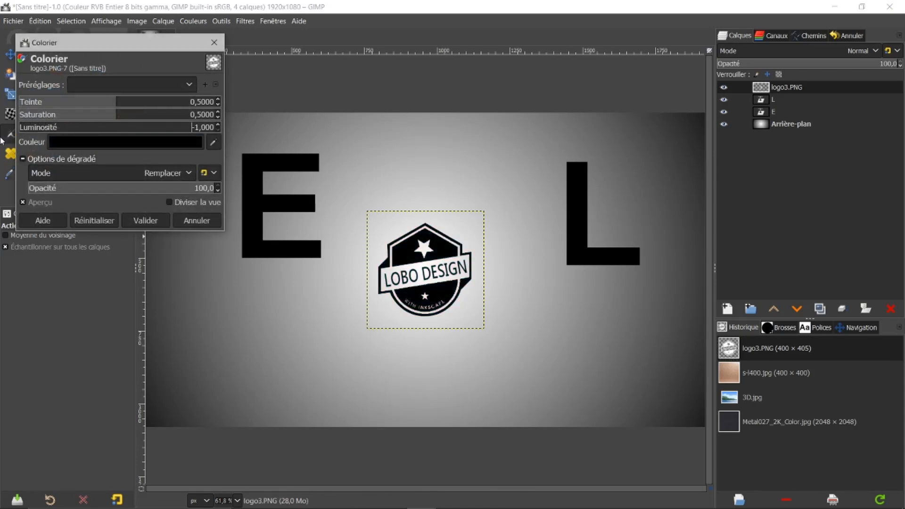
pyautogui.click(143, 221)
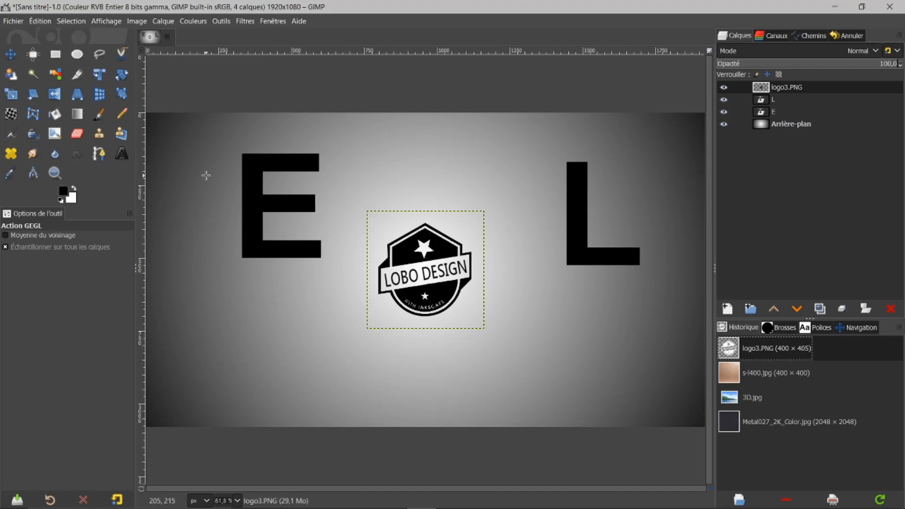
# Scale the logo3.PNG layer to a width of 530 px with its aspect ratio kept.
pyautogui.click(9, 96)
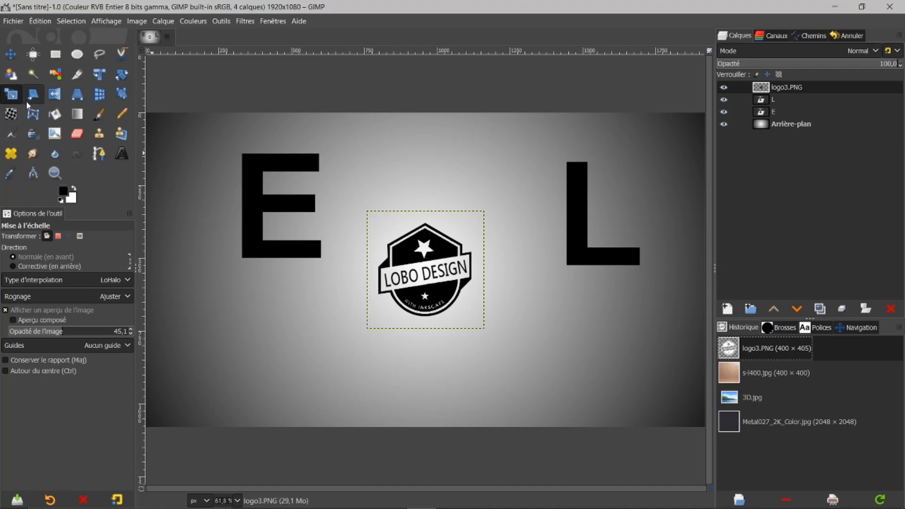
pyautogui.click(420, 273)
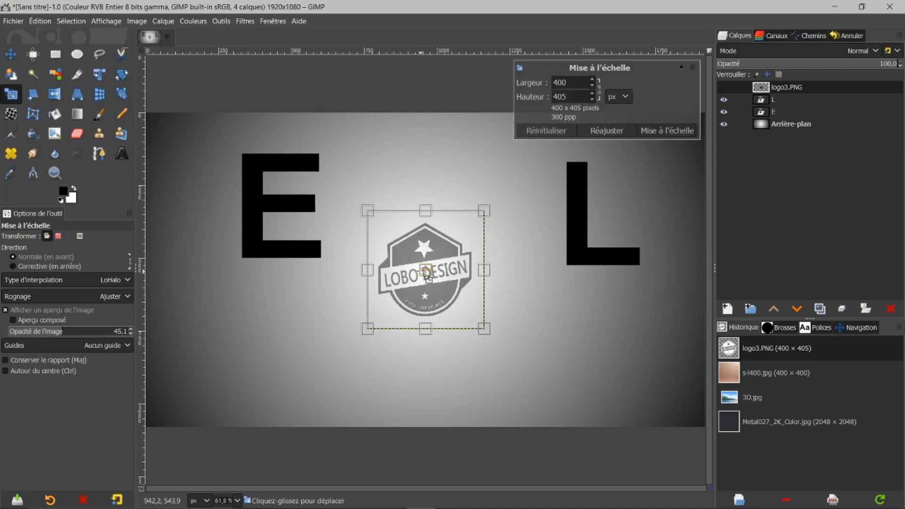
pyautogui.click(600, 93)
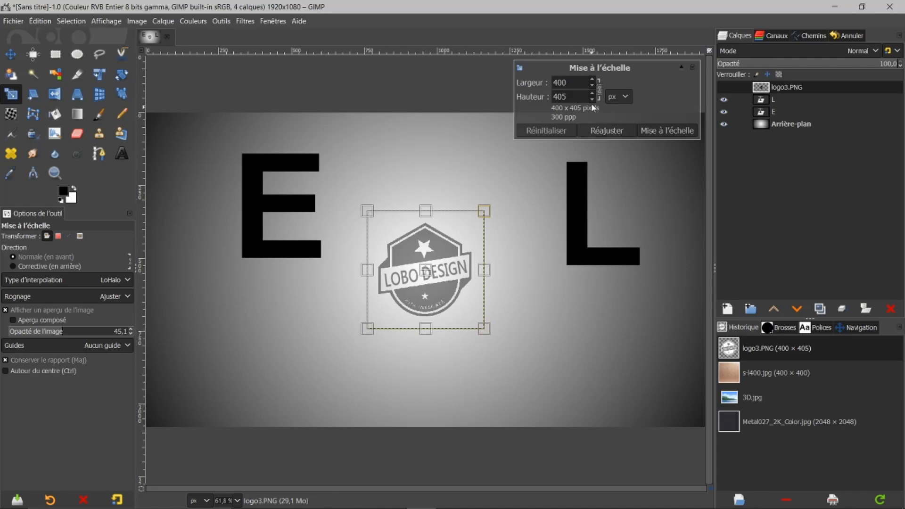
pyautogui.doubleClick(583, 84)
pyautogui.write('530')
pyautogui.click(647, 133)
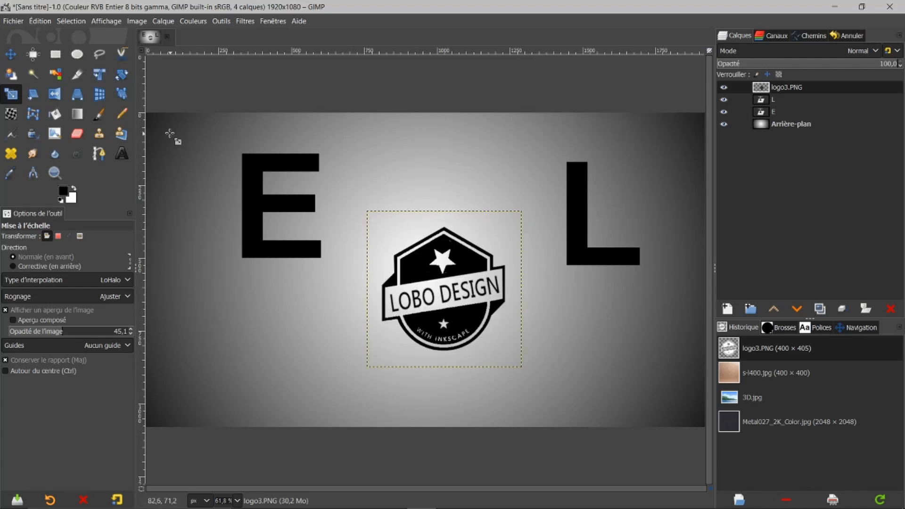
# Place a horizontal guide in the lower part of the canvas and move the logo layer so its lower boundary rests on it.
pyautogui.click(10, 54)
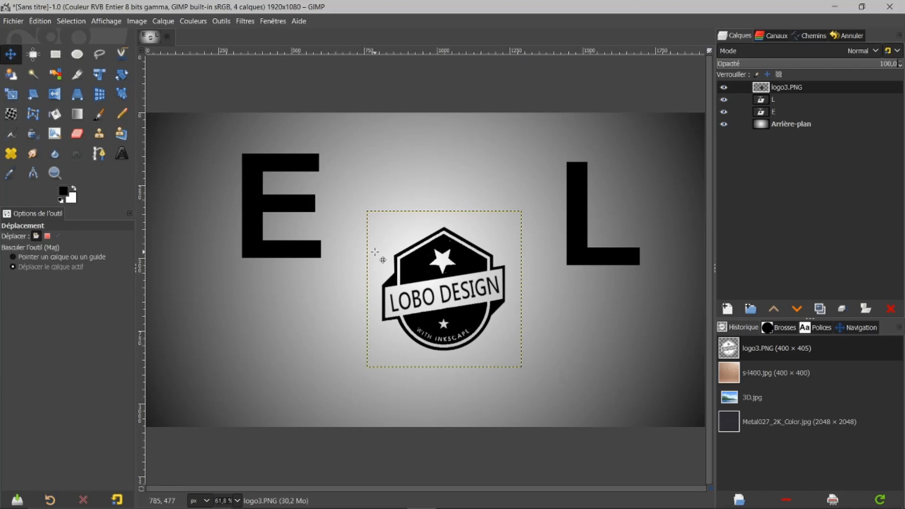
pyautogui.moveTo(401, 257); pyautogui.dragTo(406, 198)
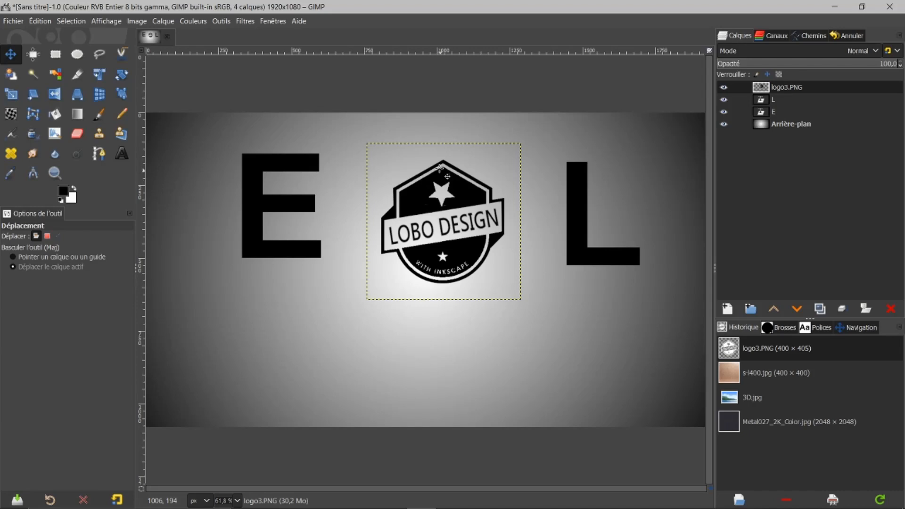
pyautogui.moveTo(343, 51); pyautogui.dragTo(345, 367)
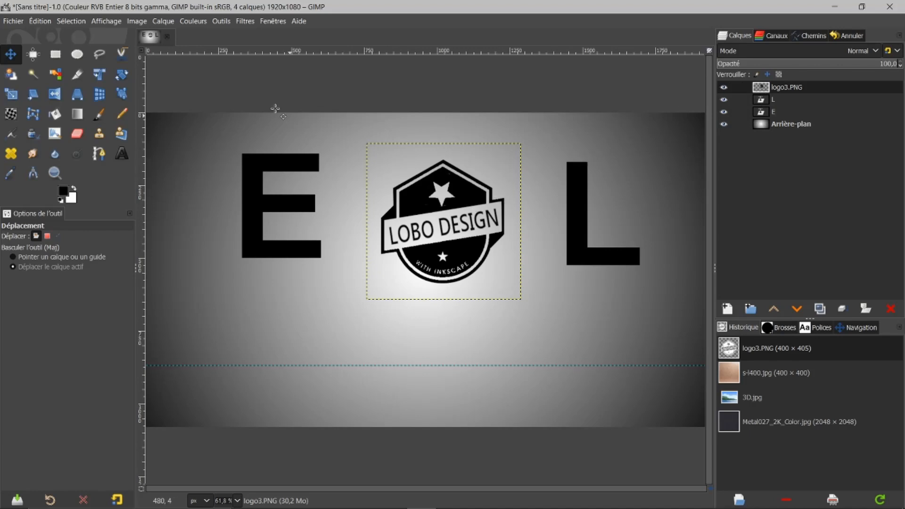
pyautogui.moveTo(417, 213); pyautogui.dragTo(417, 211)
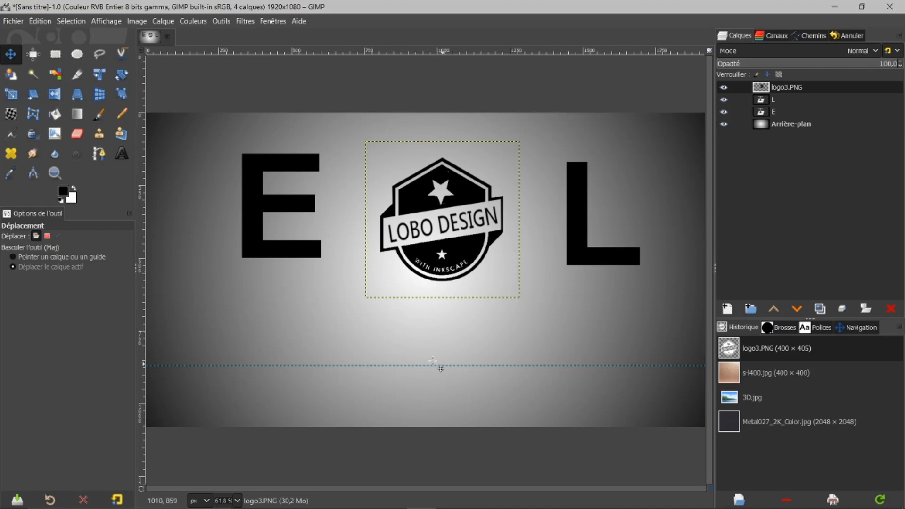
pyautogui.moveTo(454, 250); pyautogui.dragTo(450, 314)
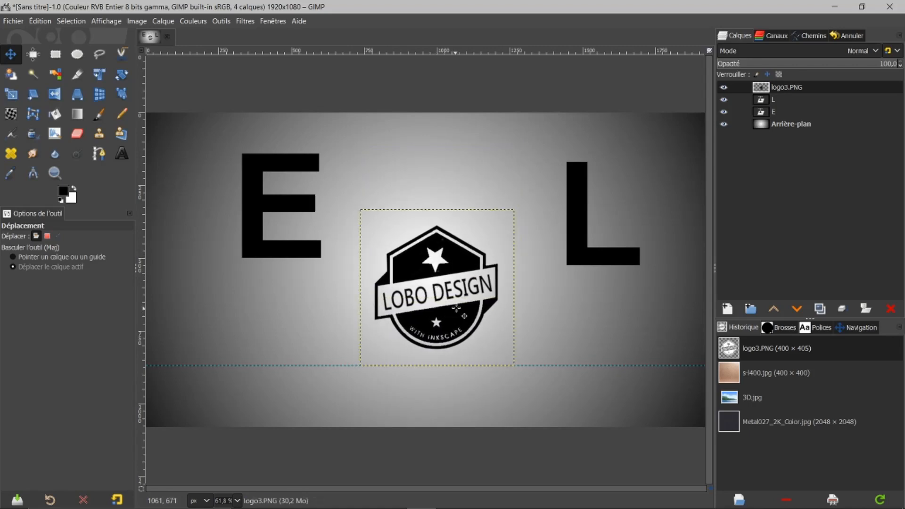
# Move the L and E layers onto the guide so the letters flank the logo on its right and left sides.
pyautogui.click(768, 100)
pyautogui.moveTo(606, 193); pyautogui.dragTo(539, 273)
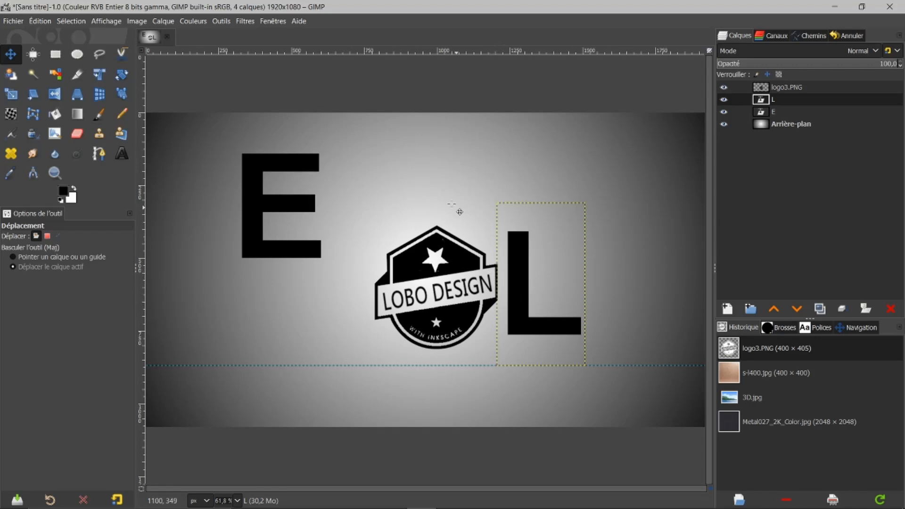
pyautogui.click(759, 116)
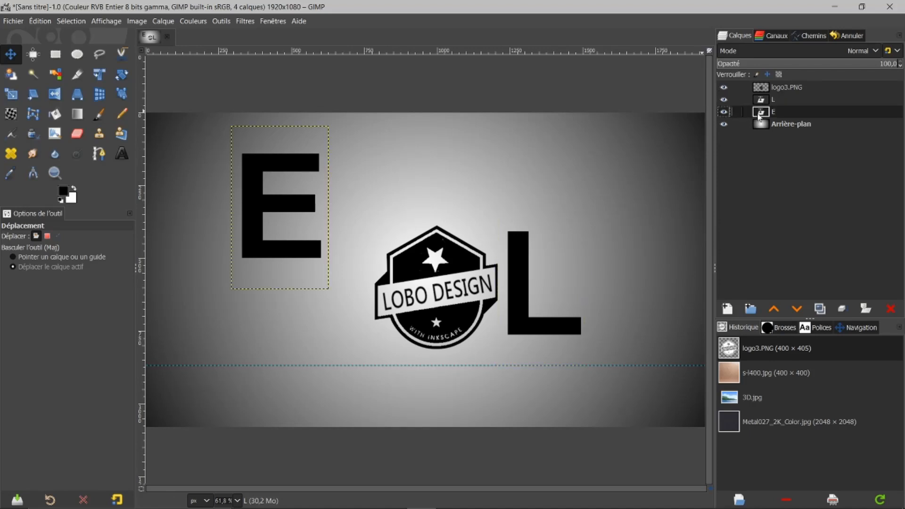
pyautogui.moveTo(306, 206); pyautogui.dragTo(357, 283)
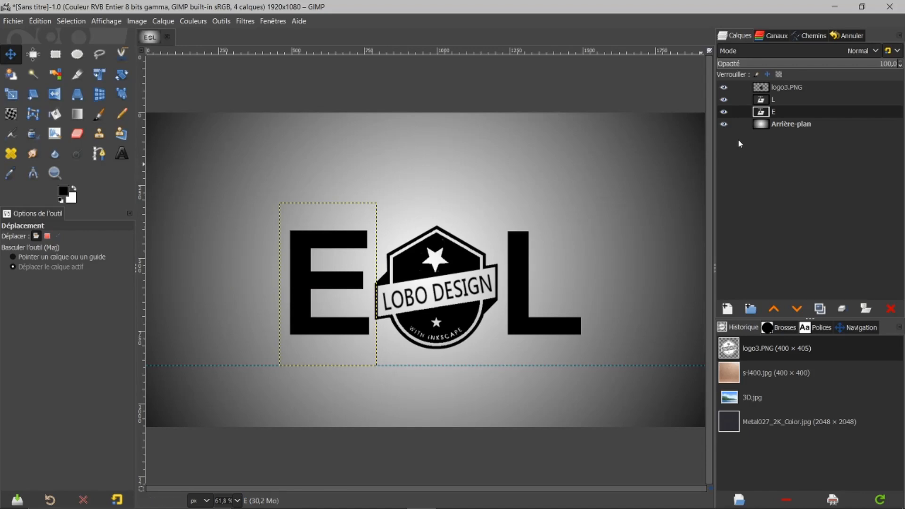
# Merge the L layer down into the E layer, and merge the logo3.PNG layer down into the result.
pyautogui.click(765, 101)
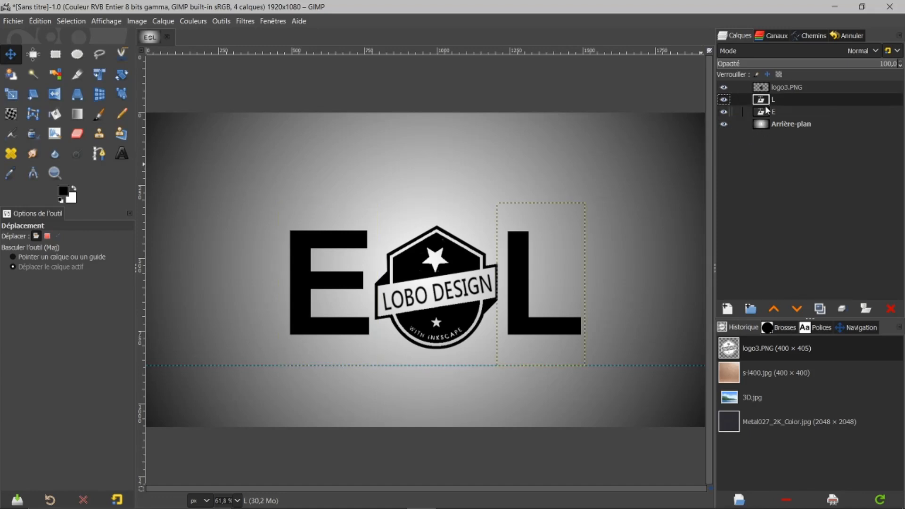
pyautogui.rightClick(767, 102)
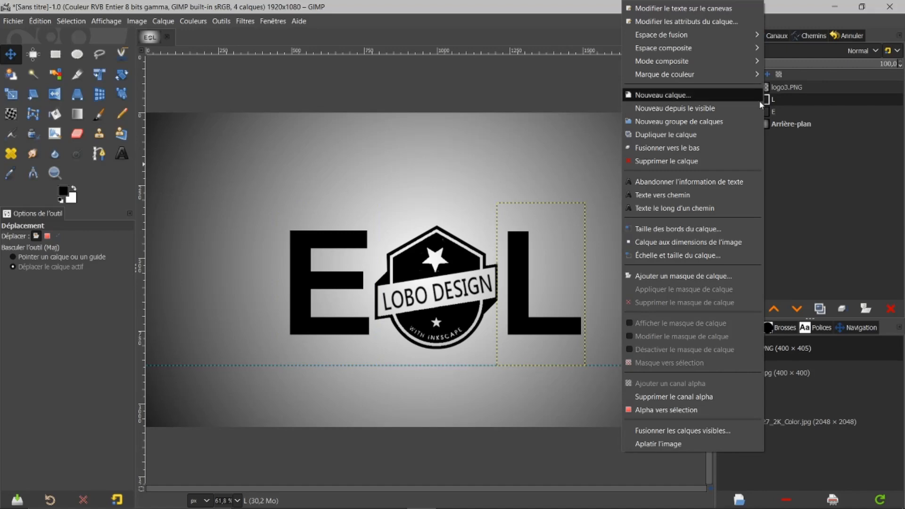
pyautogui.click(698, 148)
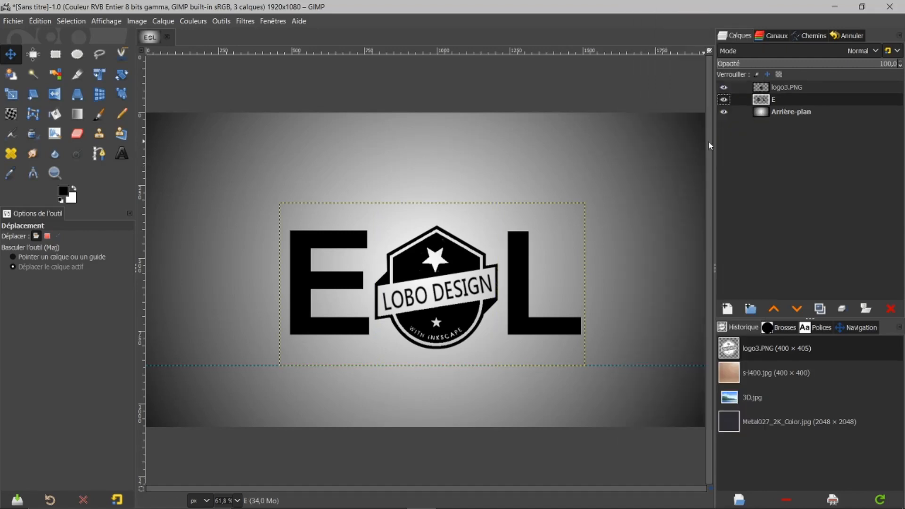
pyautogui.click(765, 90)
pyautogui.rightClick(764, 90)
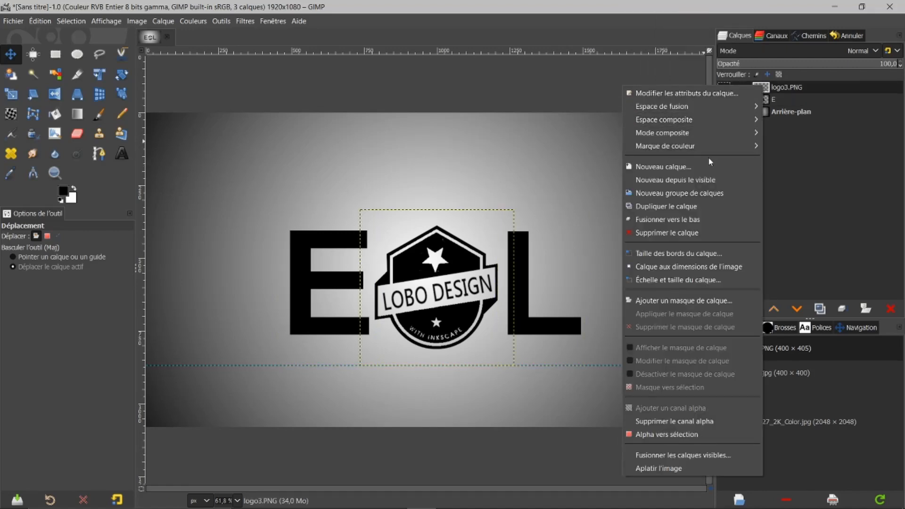
pyautogui.click(683, 220)
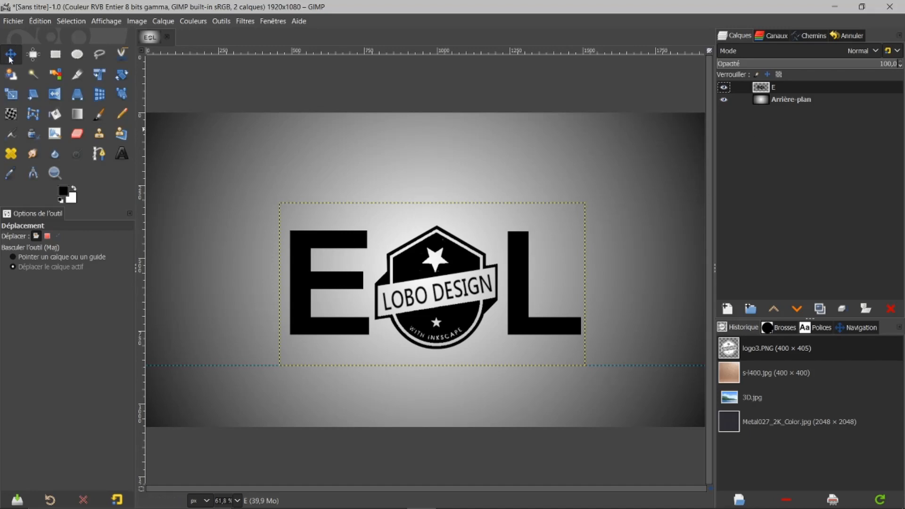
# Remove the horizontal guide from the canvas and hide the merged E layer.
pyautogui.click(25, 258)
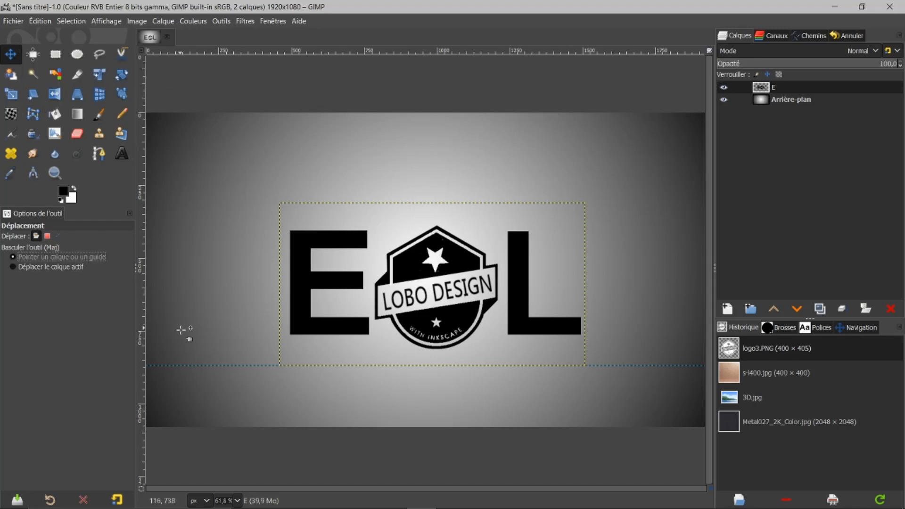
pyautogui.moveTo(209, 364); pyautogui.dragTo(281, 40)
pyautogui.click(724, 87)
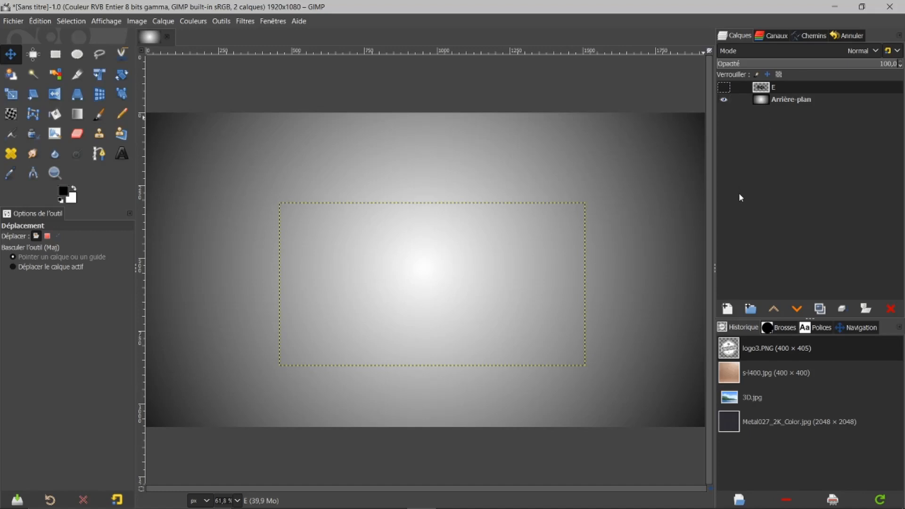
# Add the letter B in black Arial Bold at 500 px and move it to the centre of the canvas.
pyautogui.click(122, 156)
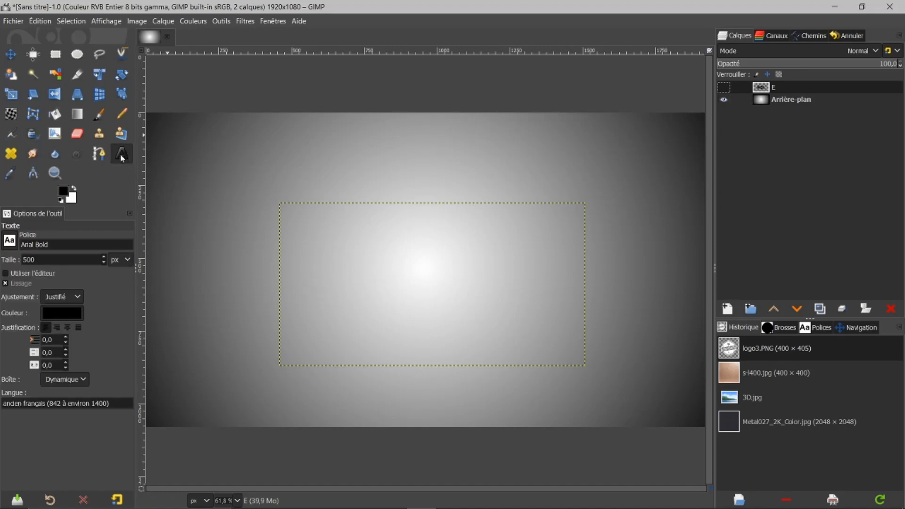
pyautogui.click(401, 273)
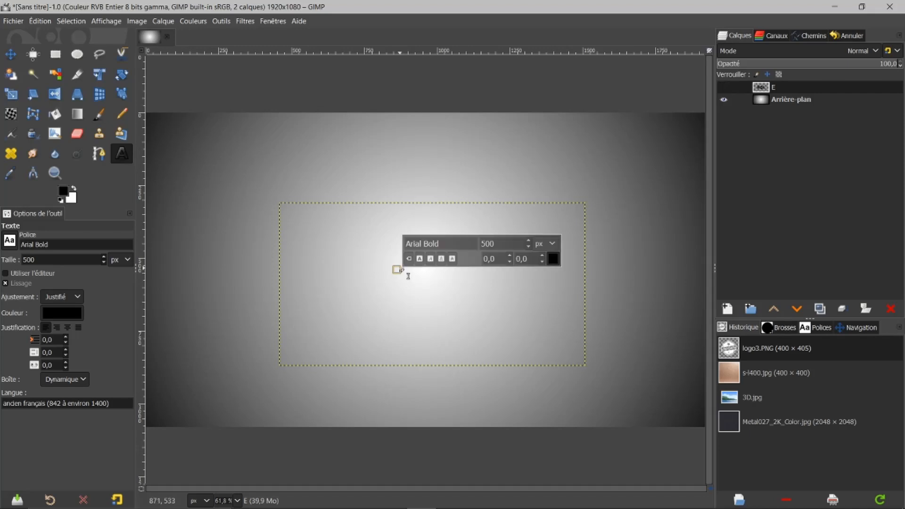
pyautogui.write('B')
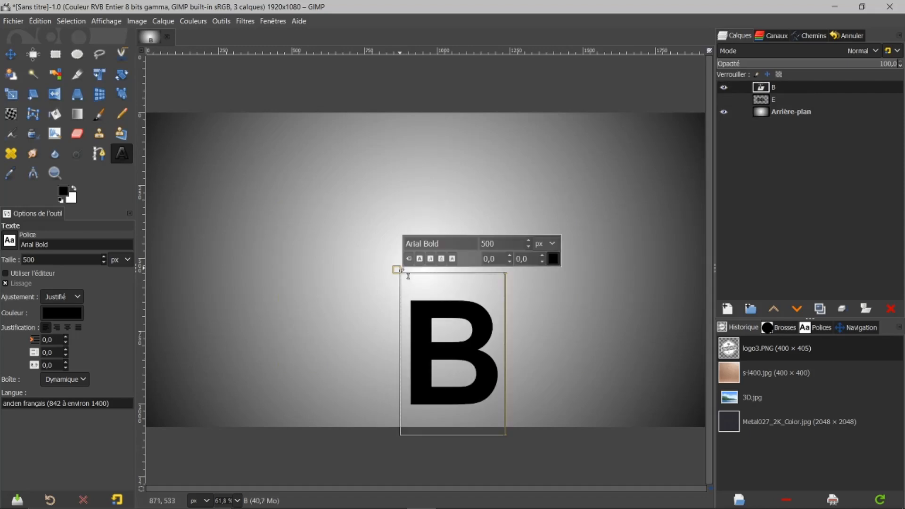
pyautogui.click(10, 54)
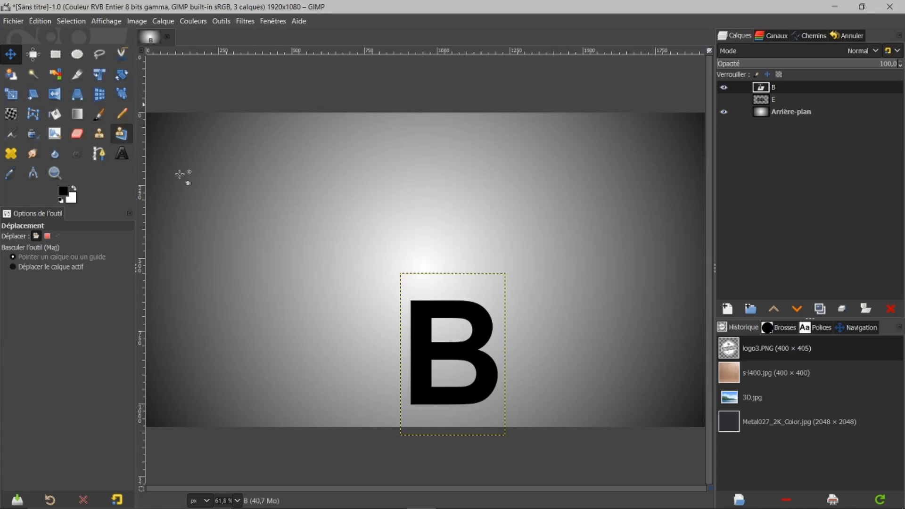
pyautogui.moveTo(456, 354); pyautogui.dragTo(434, 281)
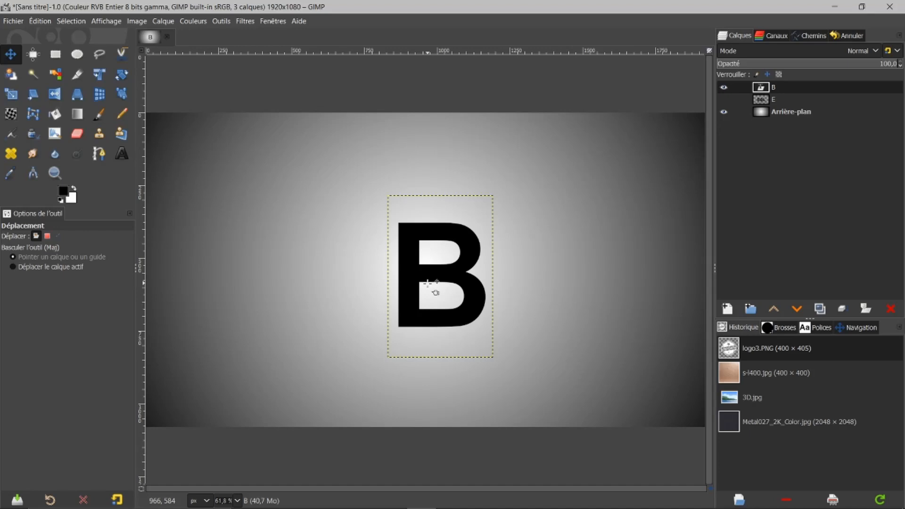
# Enlarge the Paintbrush to size 65 and add a new transparent 1920 × 1080 px layer above the B.
pyautogui.click(98, 119)
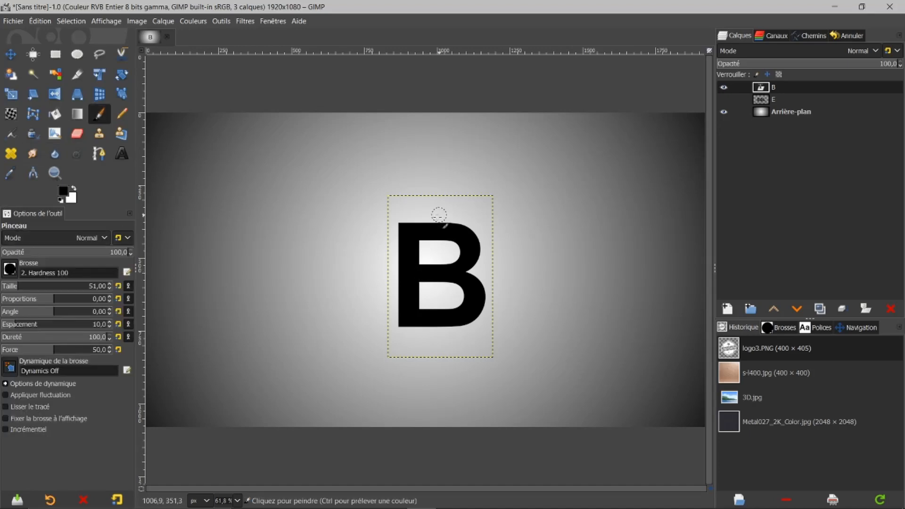
pyautogui.keyDown('ctrl'); pyautogui.scroll(3, 370, 276); pyautogui.keyUp('ctrl')
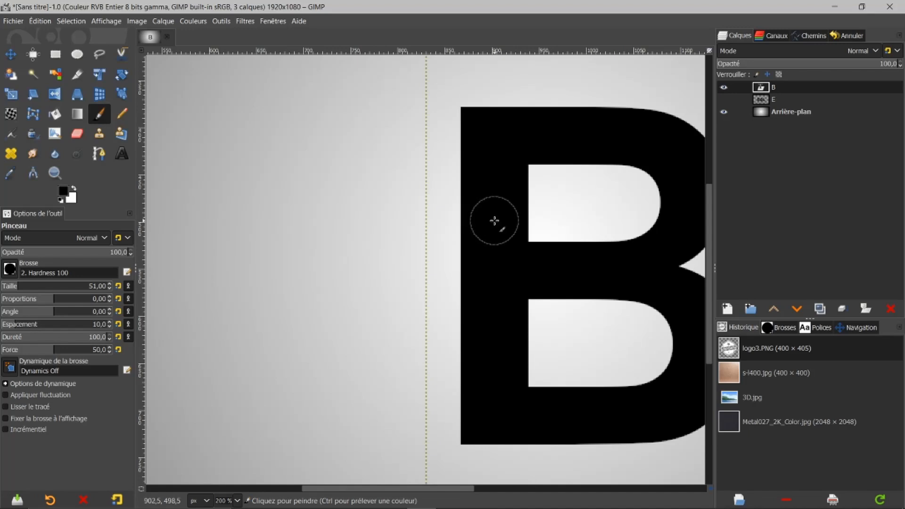
pyautogui.press(']')
pyautogui.press(']')
pyautogui.press(']')
pyautogui.press(']')
pyautogui.press(']')
pyautogui.press(']')
pyautogui.press(']')
pyautogui.press(']')
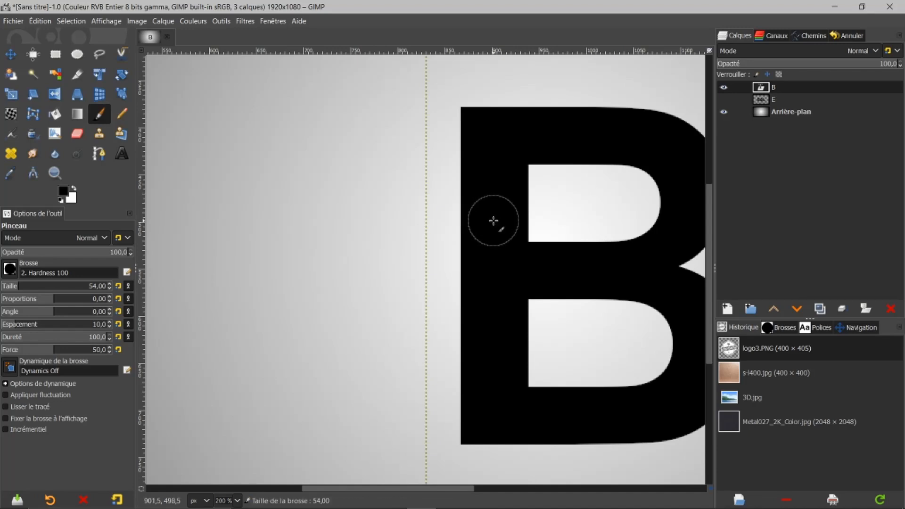
pyautogui.press(']')
pyautogui.press(']')
pyautogui.press(']')
pyautogui.press(']')
pyautogui.press(']')
pyautogui.press(']')
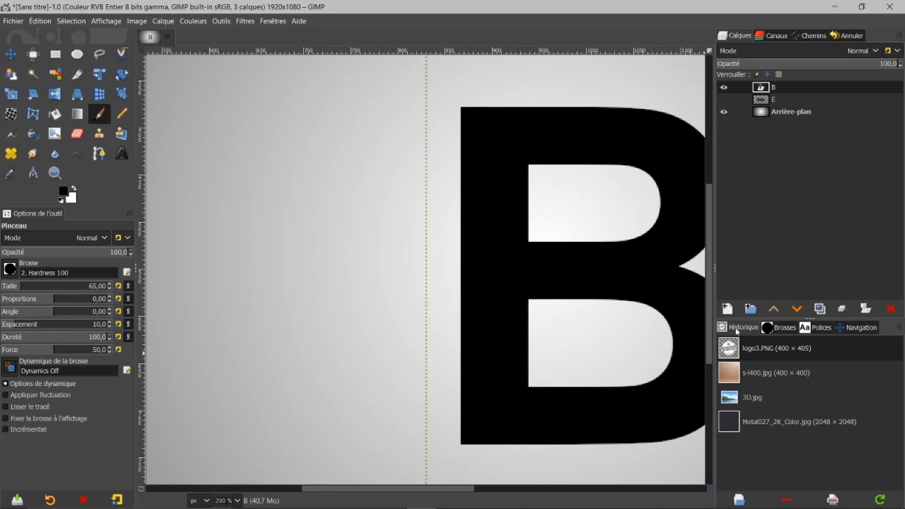
pyautogui.click(727, 310)
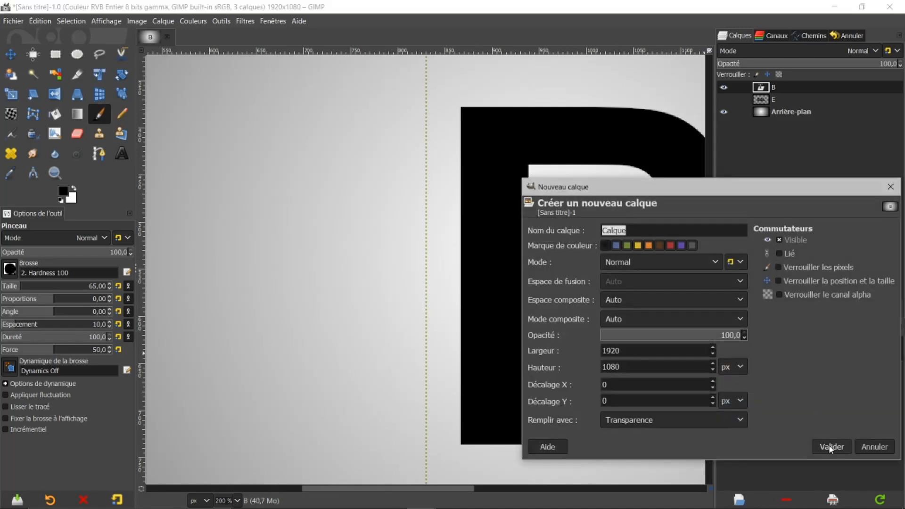
pyautogui.click(830, 446)
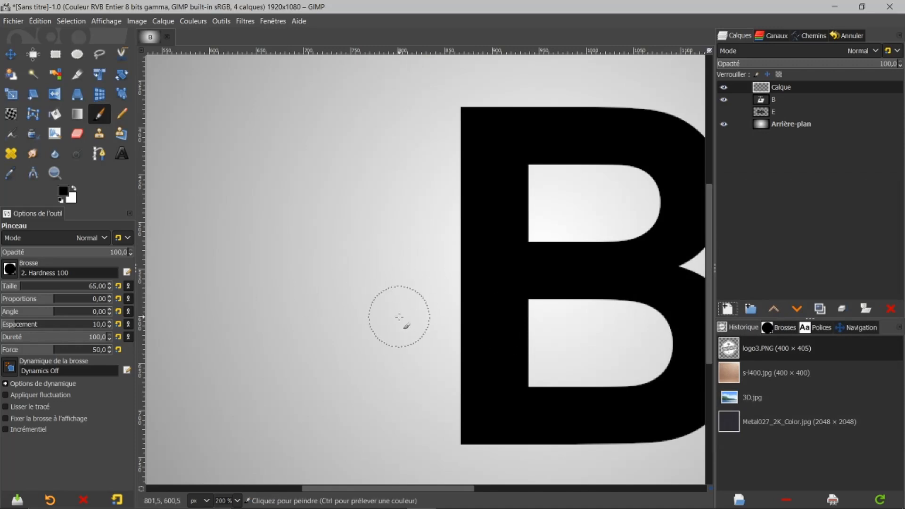
# Draw a two-node vertical path on the canvas left of the B and bow its segment outward to the left.
pyautogui.click(848, 327)
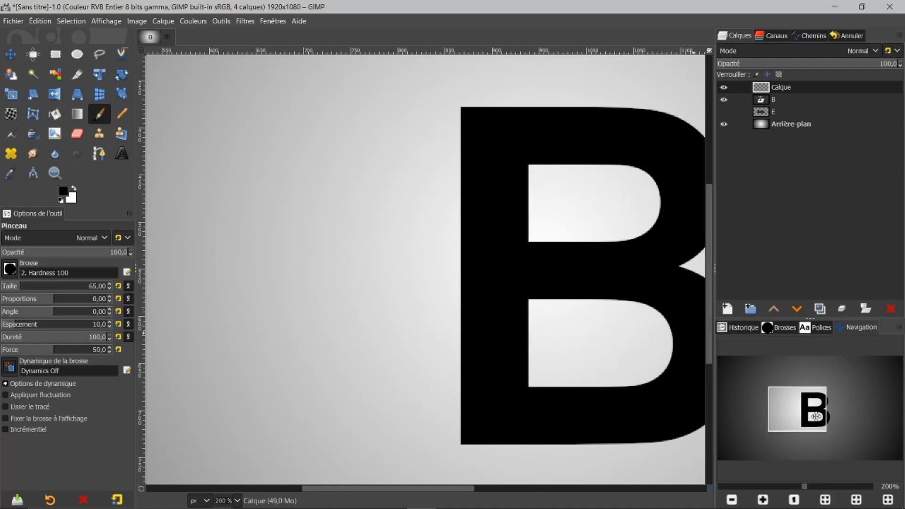
pyautogui.click(825, 501)
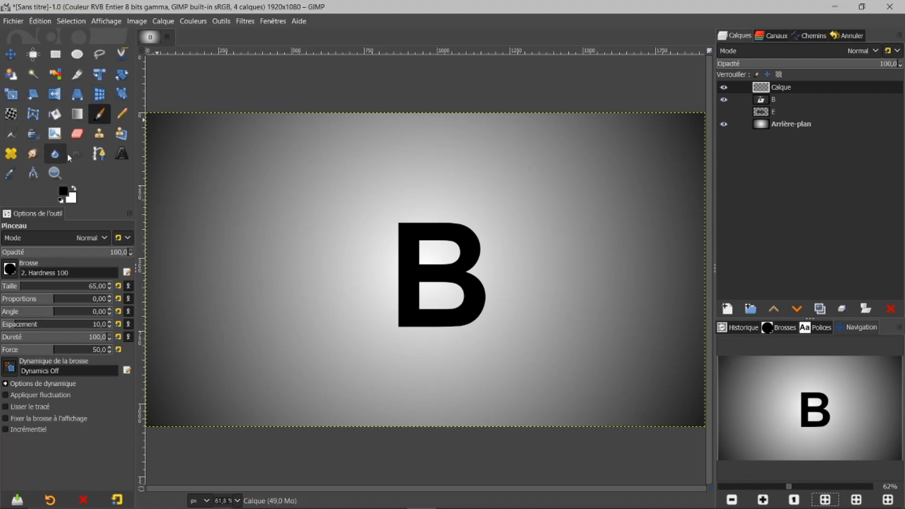
pyautogui.click(99, 155)
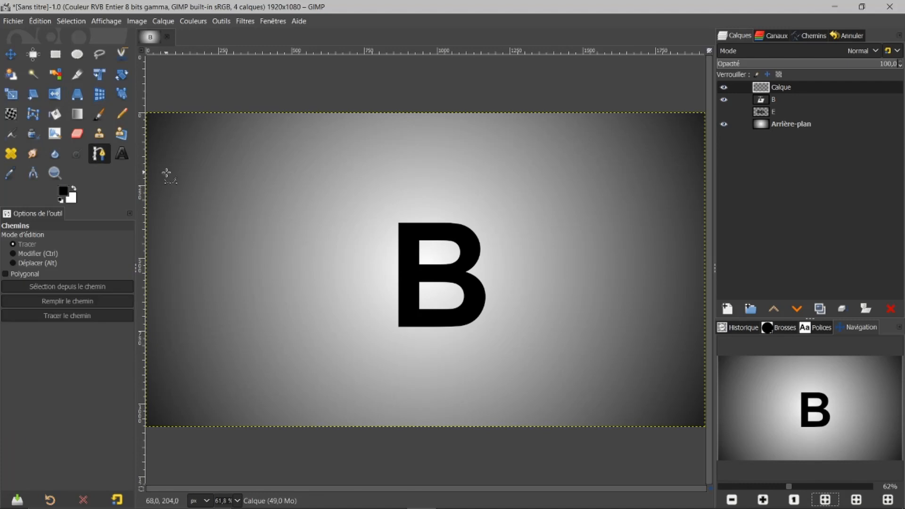
pyautogui.click(227, 139)
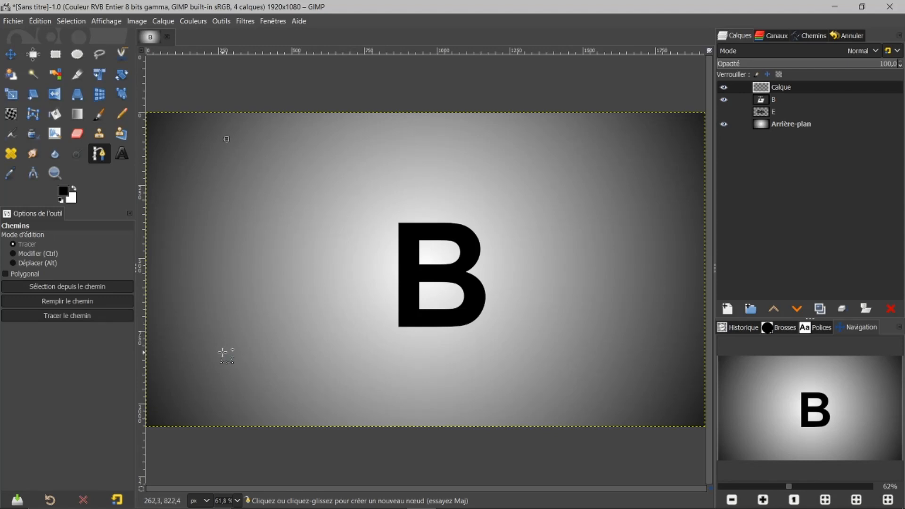
pyautogui.click(223, 352)
pyautogui.moveTo(225, 255); pyautogui.dragTo(187, 254)
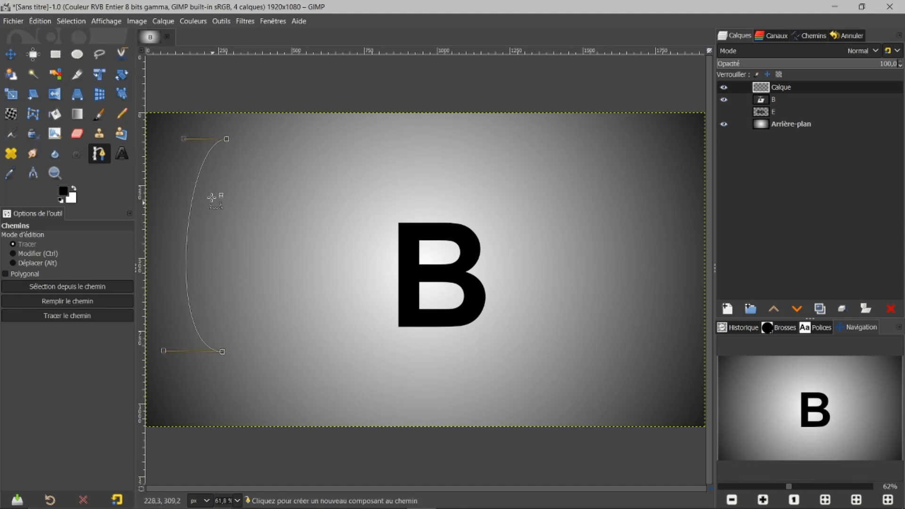
# Angle the curved path's two handles toward each other and move the whole path to just left of the B.
pyautogui.moveTo(184, 140); pyautogui.dragTo(173, 156)
pyautogui.moveTo(165, 351); pyautogui.dragTo(165, 341)
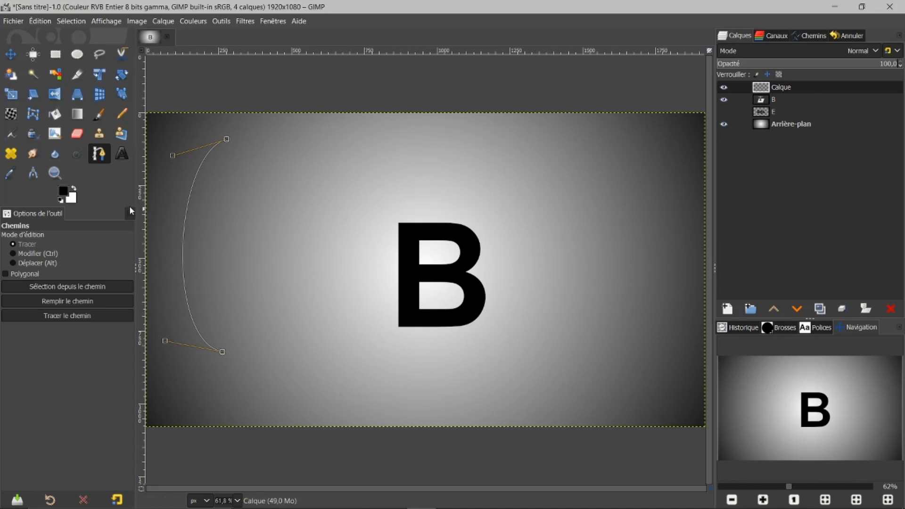
pyautogui.click(32, 263)
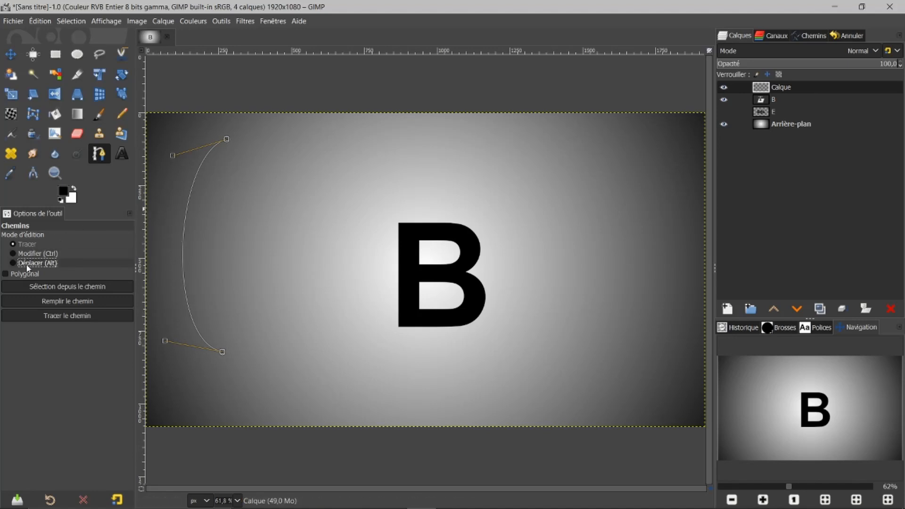
pyautogui.moveTo(263, 312); pyautogui.dragTo(411, 340)
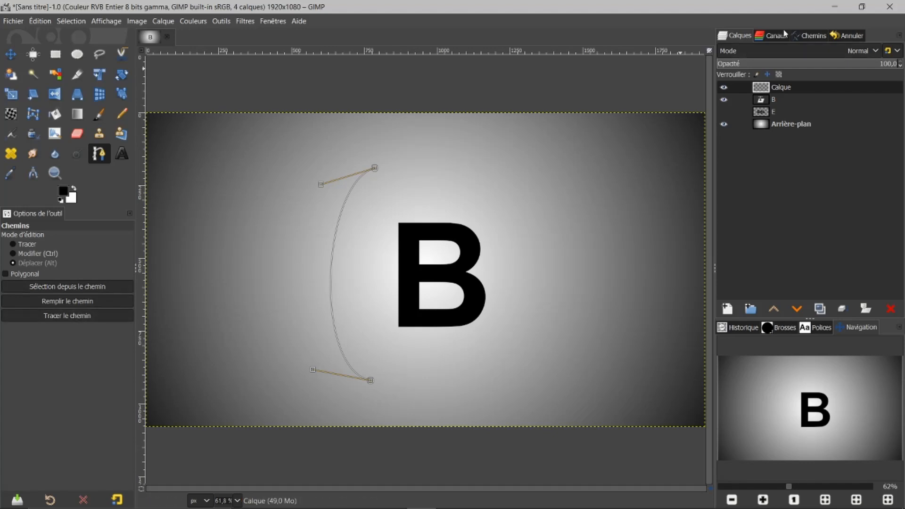
pyautogui.click(811, 36)
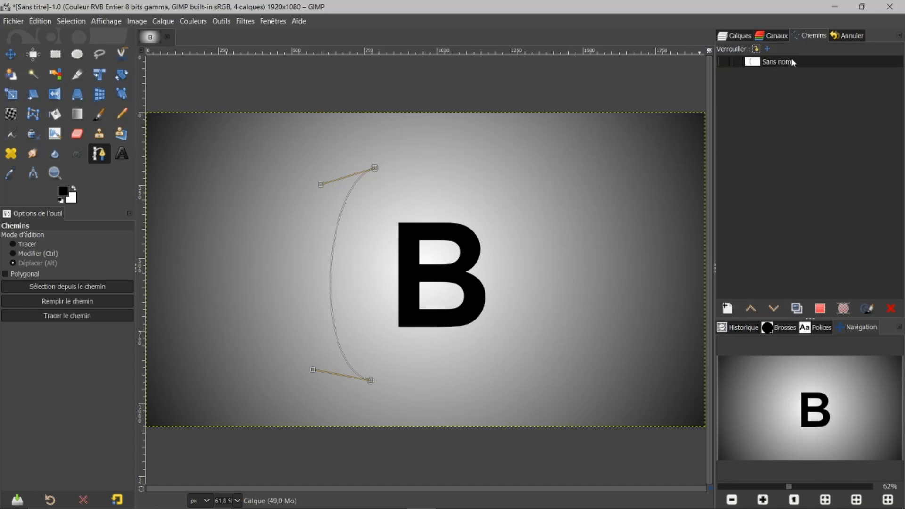
pyautogui.click(739, 35)
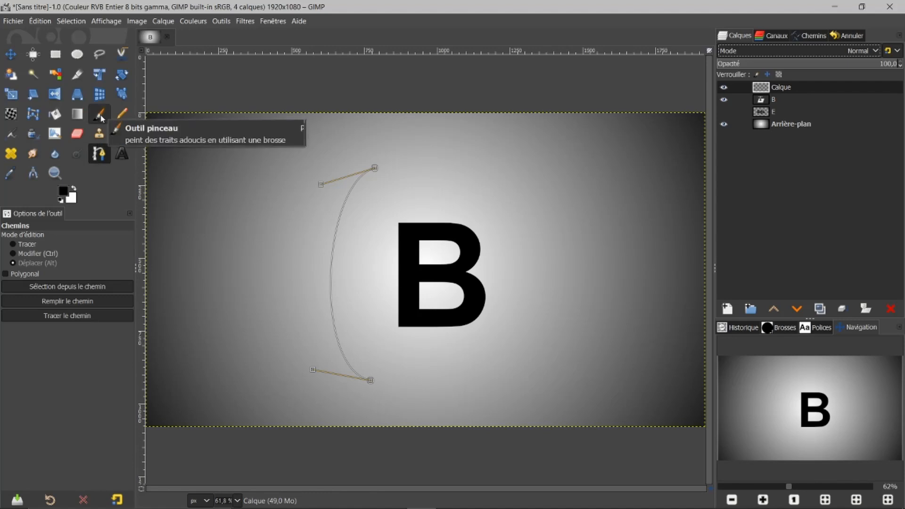
# Try stroking the path with the Paintbrush and brush dynamics emulation off, and undo the stroke.
pyautogui.click(67, 316)
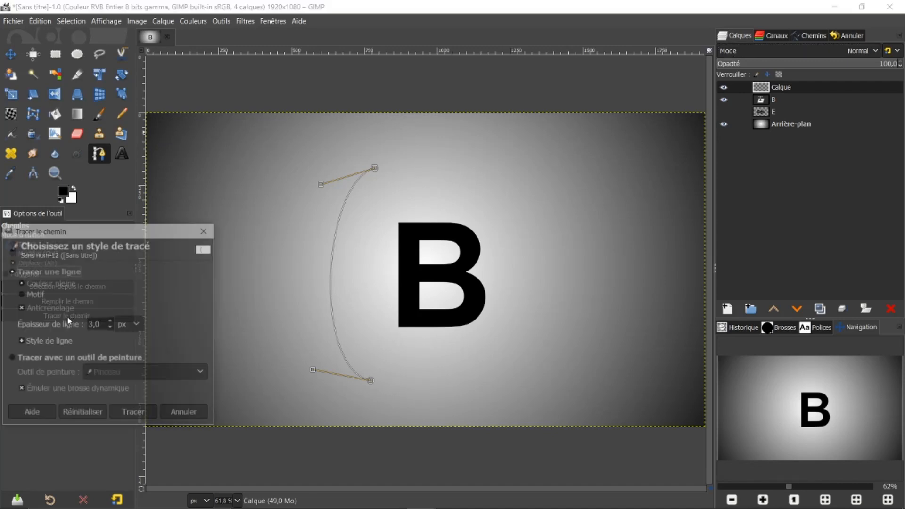
pyautogui.click(13, 357)
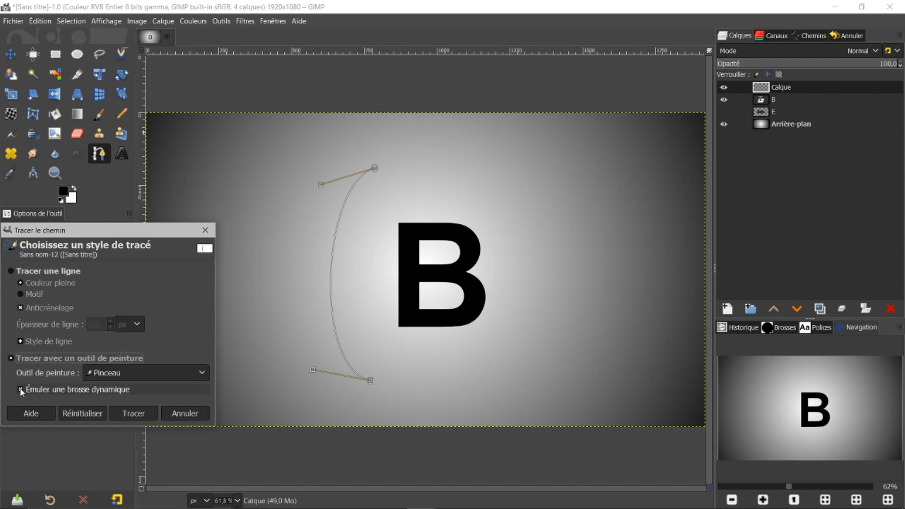
pyautogui.click(21, 389)
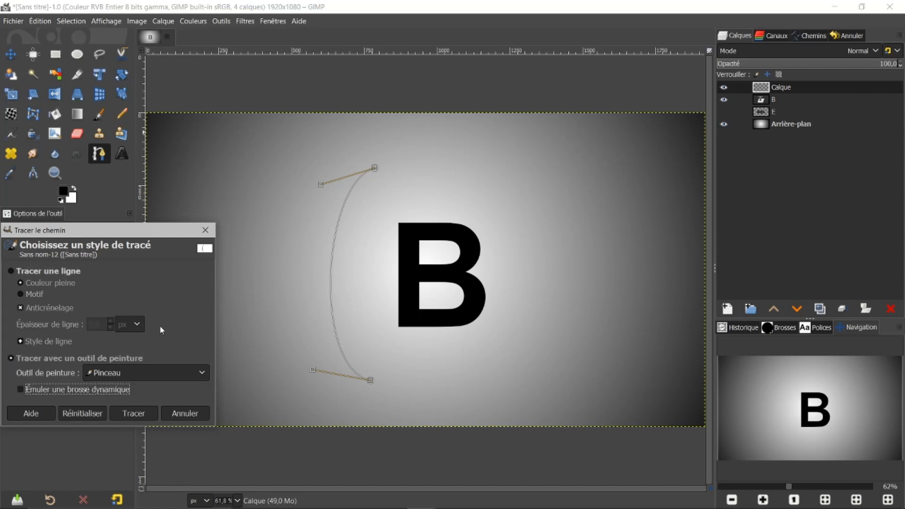
pyautogui.click(128, 415)
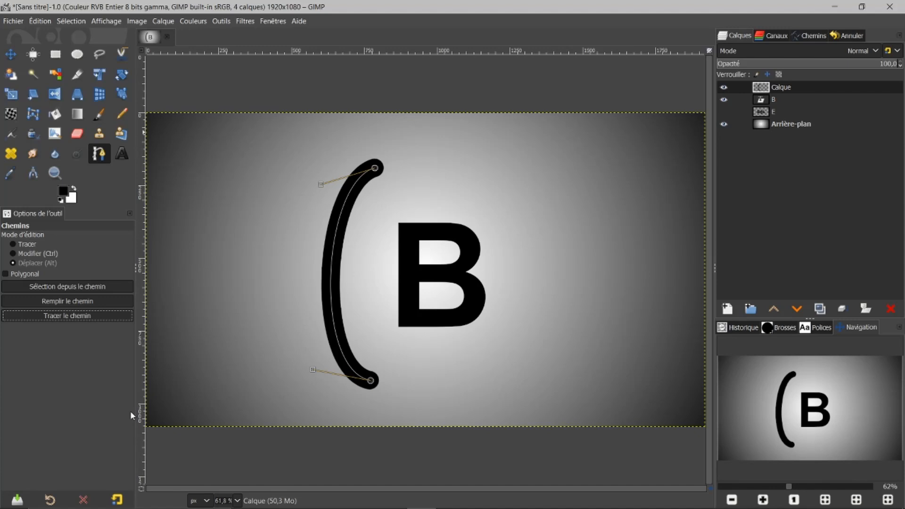
pyautogui.hotkey('ctrl', 'z')
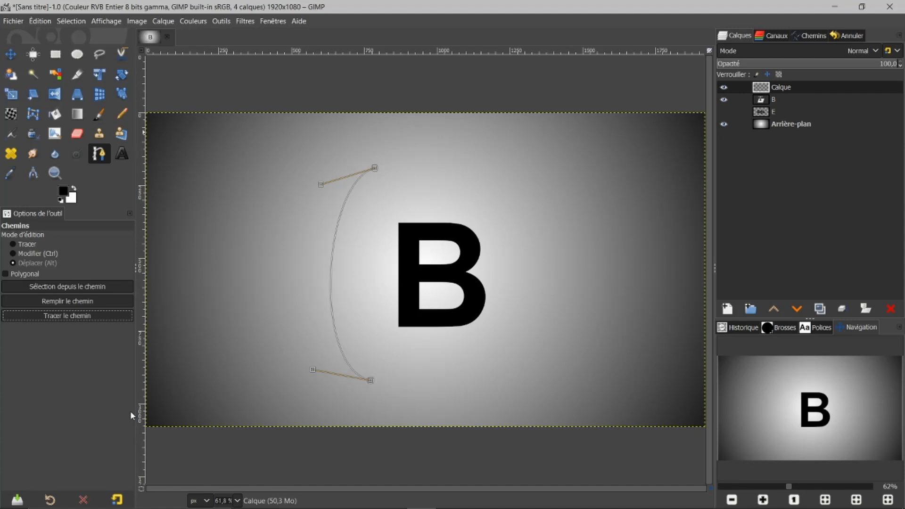
# Set the Paintbrush's brush dynamics to Pencil Generic.
pyautogui.click(104, 119)
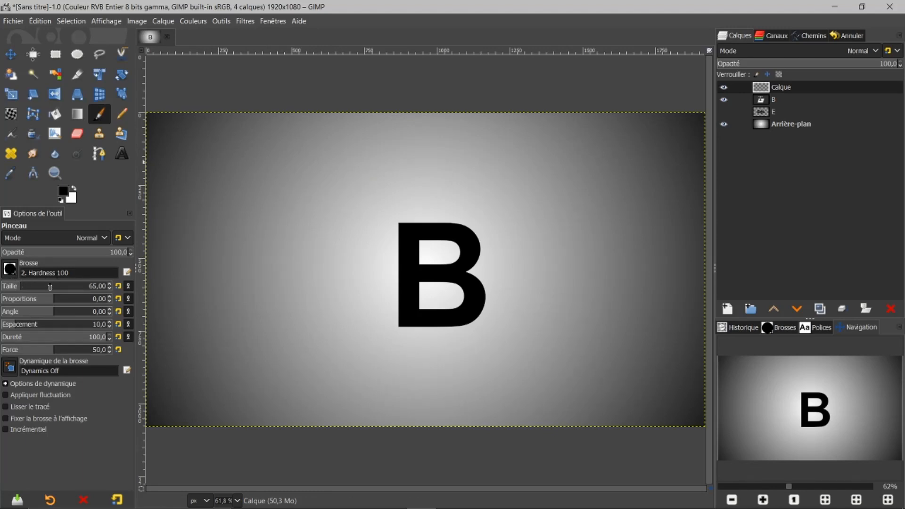
pyautogui.click(10, 366)
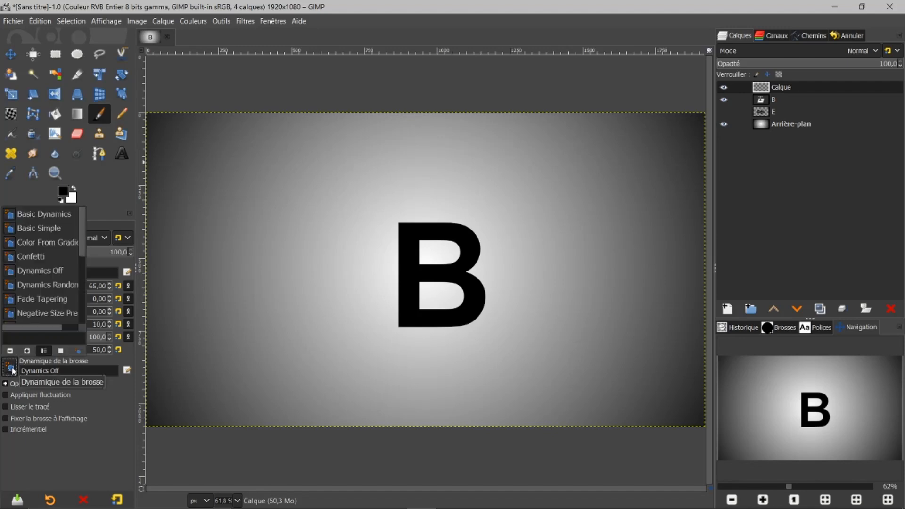
pyautogui.moveTo(80, 222); pyautogui.dragTo(81, 253)
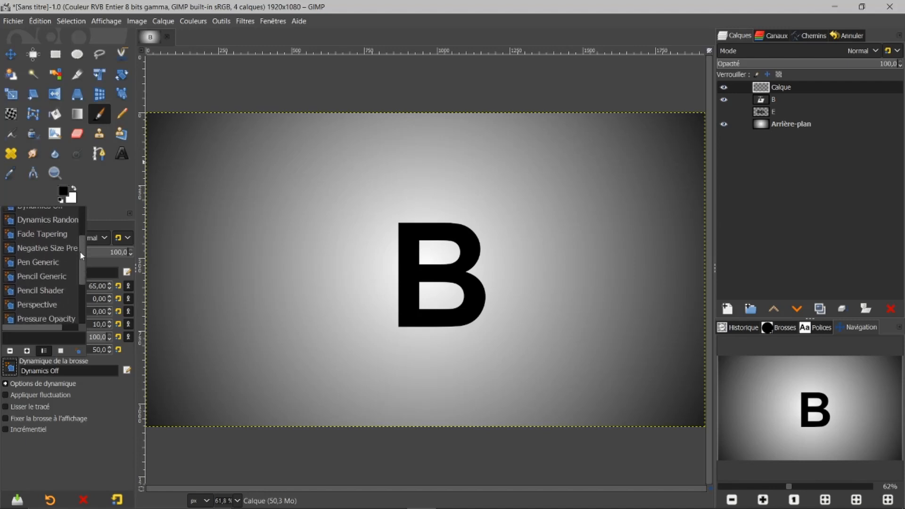
pyautogui.click(24, 276)
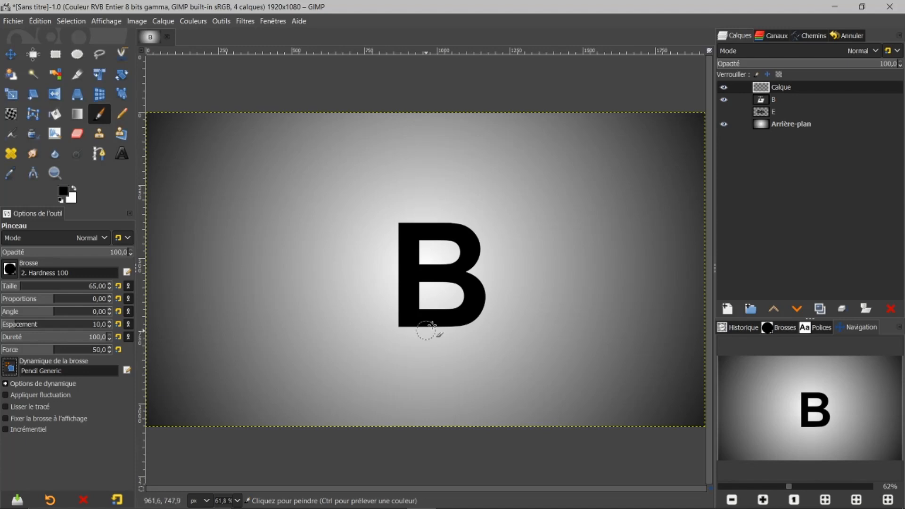
# Reactivate the curved path and stroke it on the Calque layer with the Paintbrush, enabling brush dynamics emulation.
pyautogui.click(811, 38)
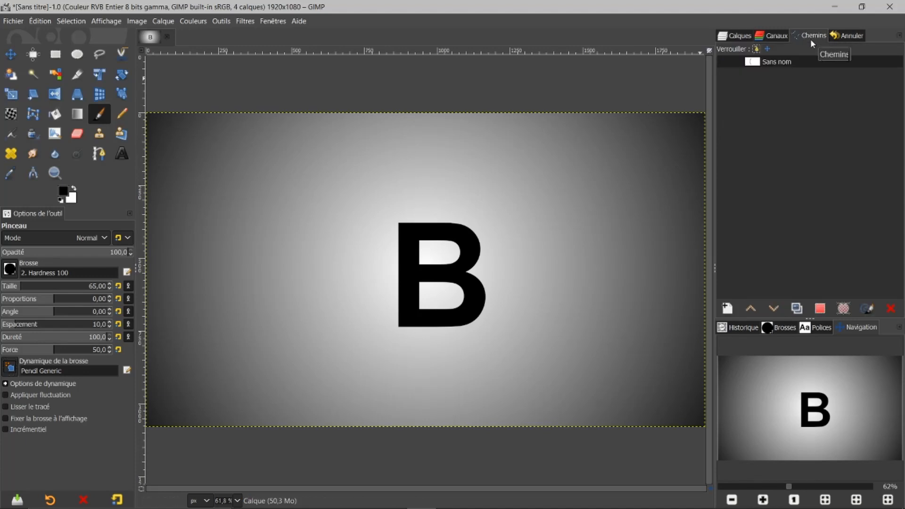
pyautogui.doubleClick(760, 66)
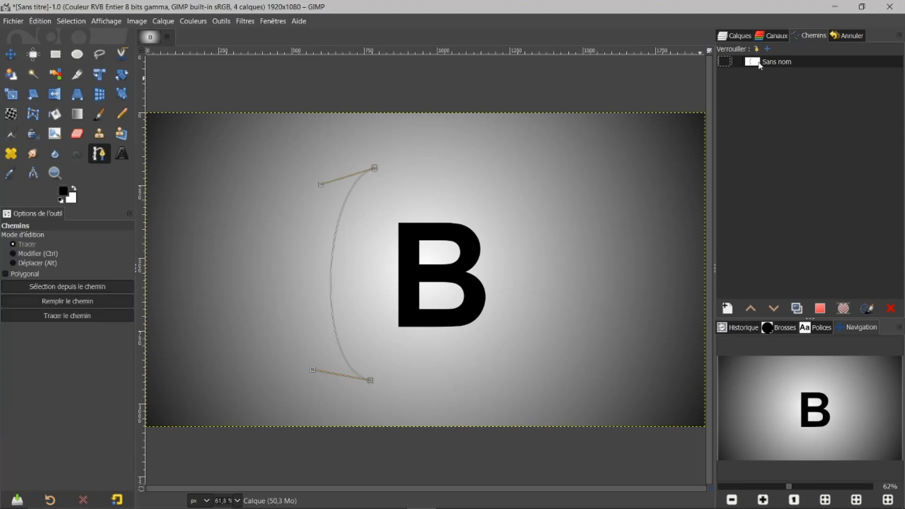
pyautogui.click(738, 36)
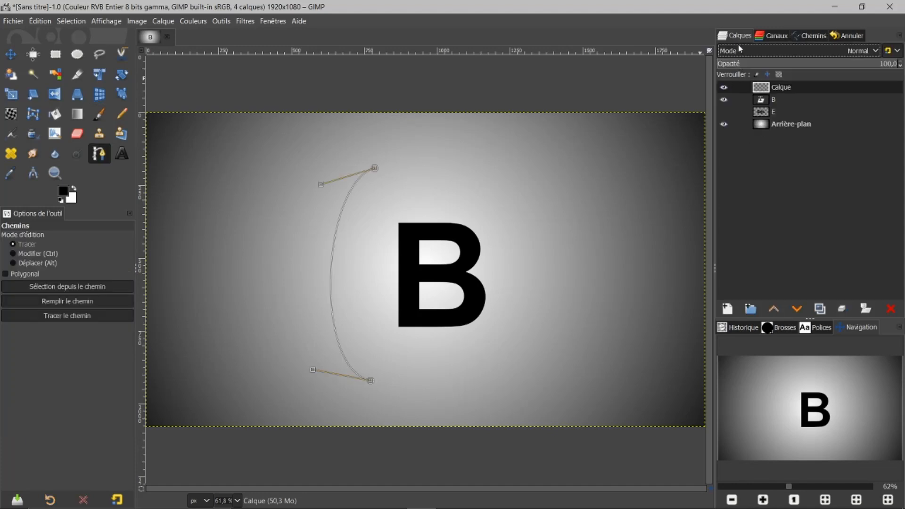
pyautogui.click(54, 319)
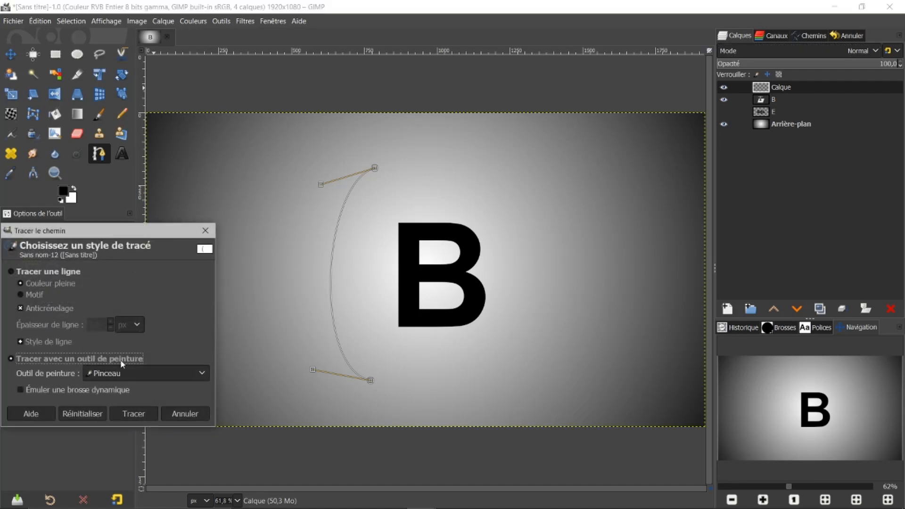
pyautogui.click(21, 389)
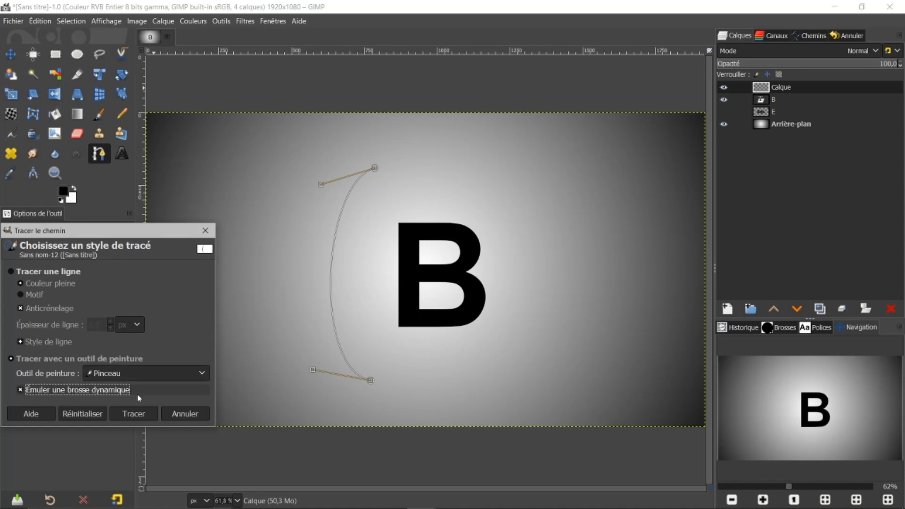
pyautogui.click(133, 415)
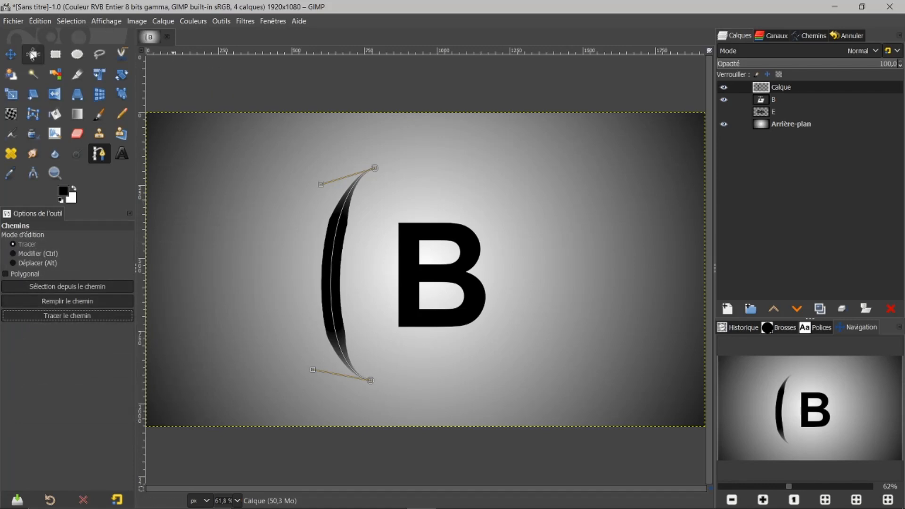
# Hide the B layer and toggle the Arrière-plan layer off and on to examine the stroke alone.
pyautogui.click(14, 56)
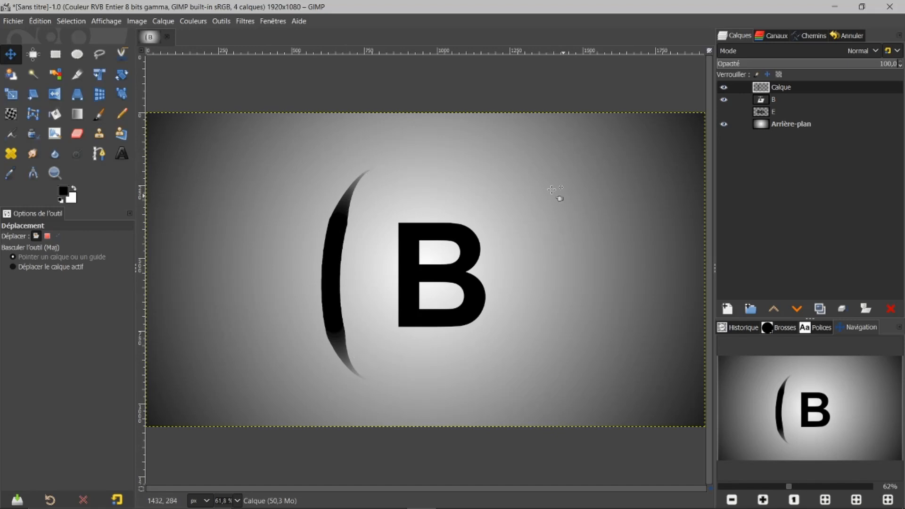
pyautogui.click(724, 100)
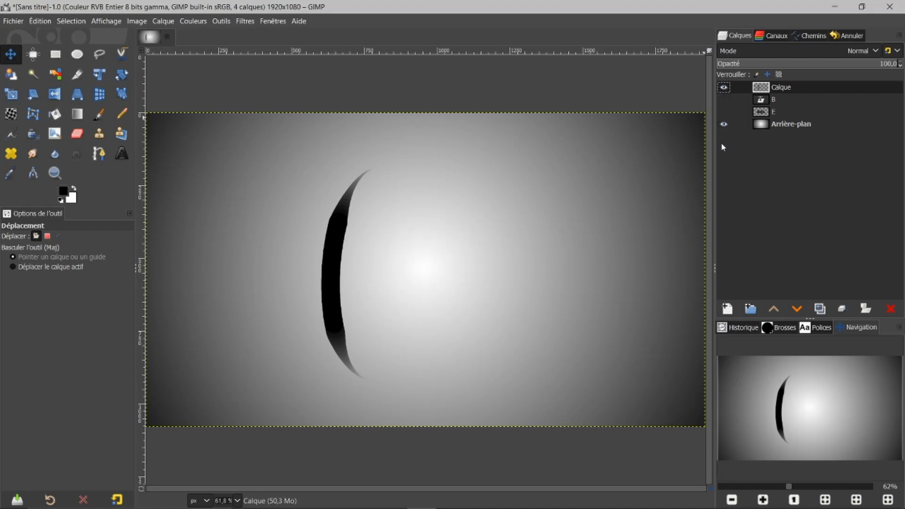
pyautogui.click(725, 125)
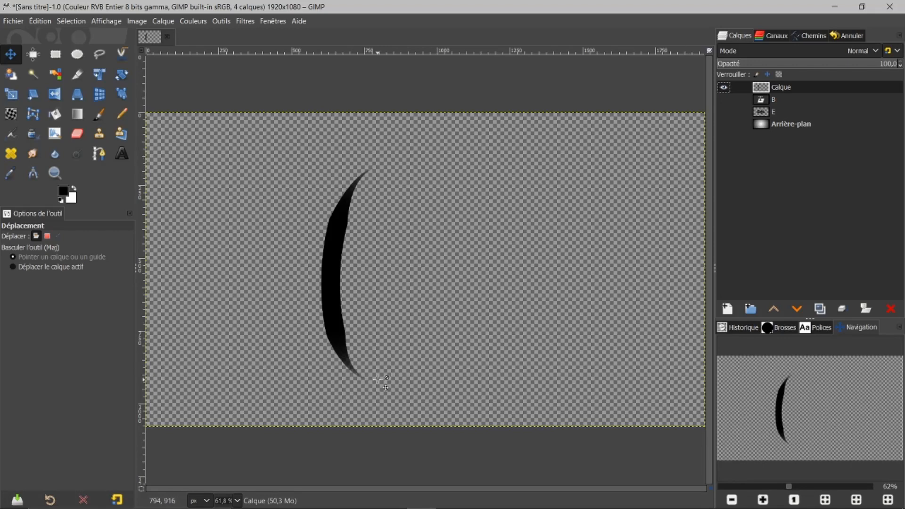
pyautogui.click(725, 125)
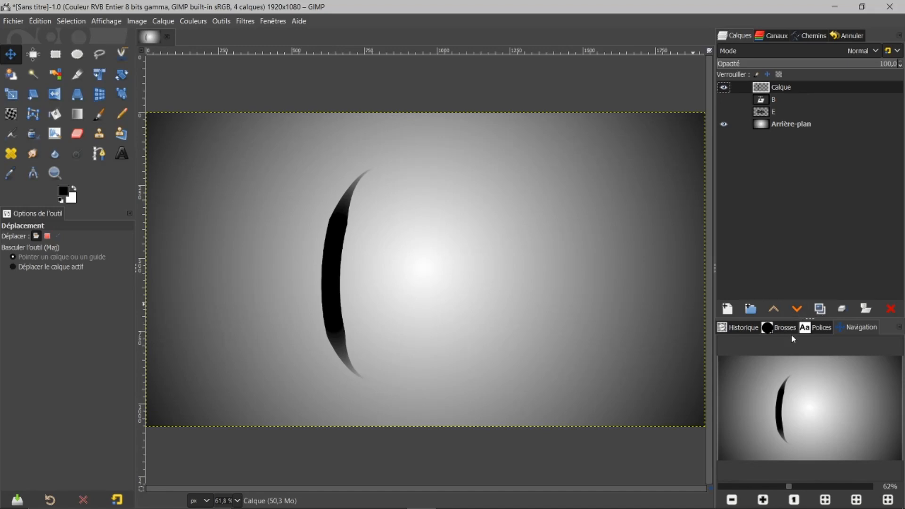
# Duplicate the stroke layer 14 times, stacking the copies in place to strengthen its tapered ends.
pyautogui.click(821, 309)
pyautogui.click(821, 309)
pyautogui.click(820, 309)
pyautogui.click(820, 310)
pyautogui.click(821, 310)
pyautogui.click(820, 309)
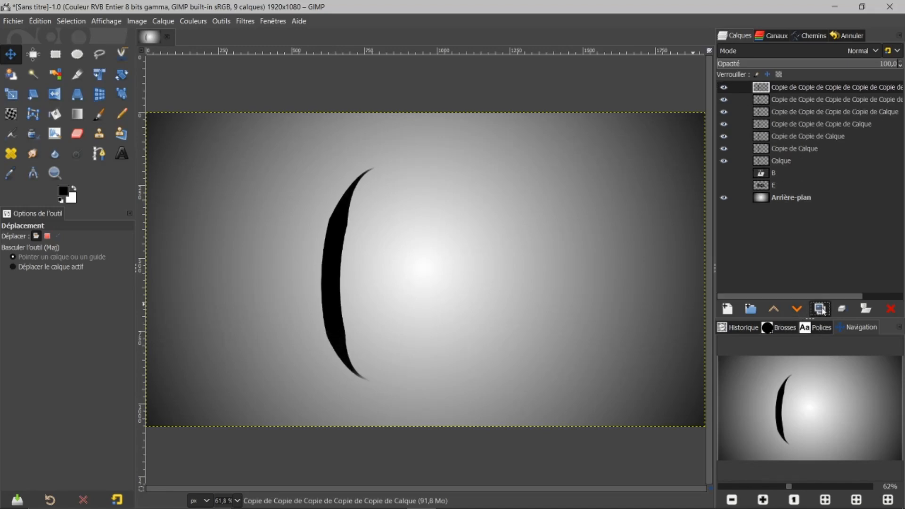
pyautogui.click(823, 310)
pyautogui.click(823, 309)
pyautogui.click(823, 310)
pyautogui.click(823, 310)
pyautogui.click(824, 310)
pyautogui.click(824, 310)
pyautogui.click(824, 310)
pyautogui.click(825, 310)
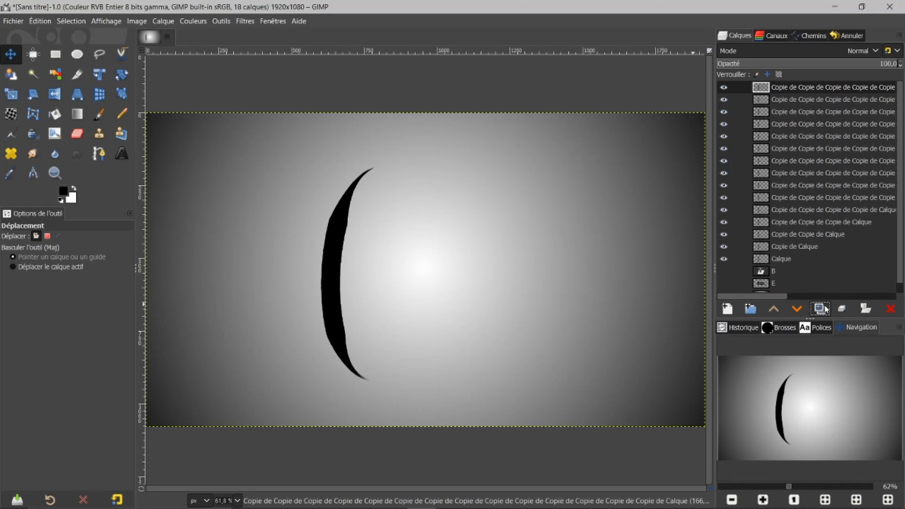
# Hide the Arrière-plan layer and merge all the visible stroke copies into one layer, expanded as necessary.
pyautogui.scroll(-1, 900, 184)
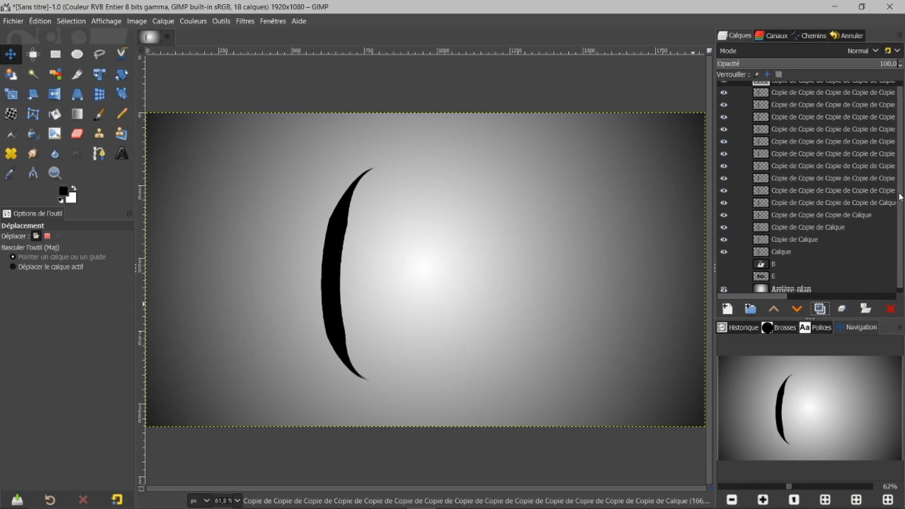
pyautogui.click(724, 286)
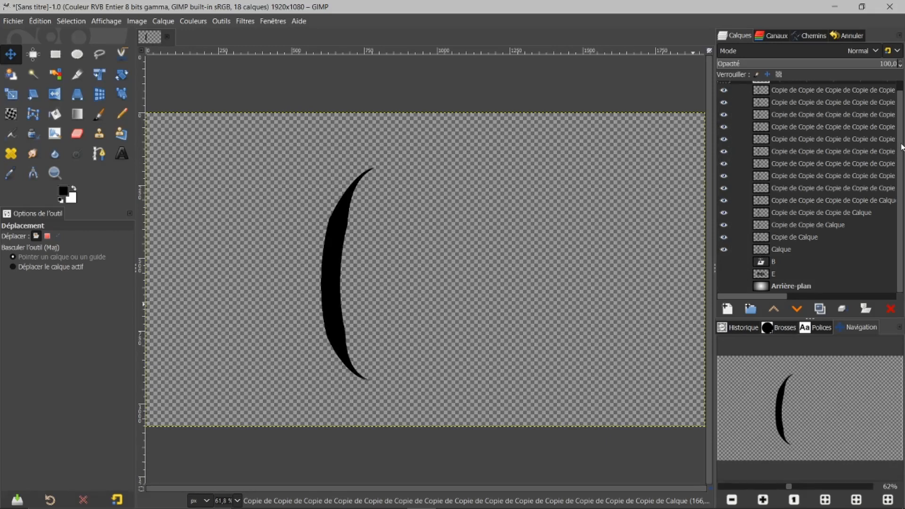
pyautogui.moveTo(902, 147); pyautogui.dragTo(902, 117)
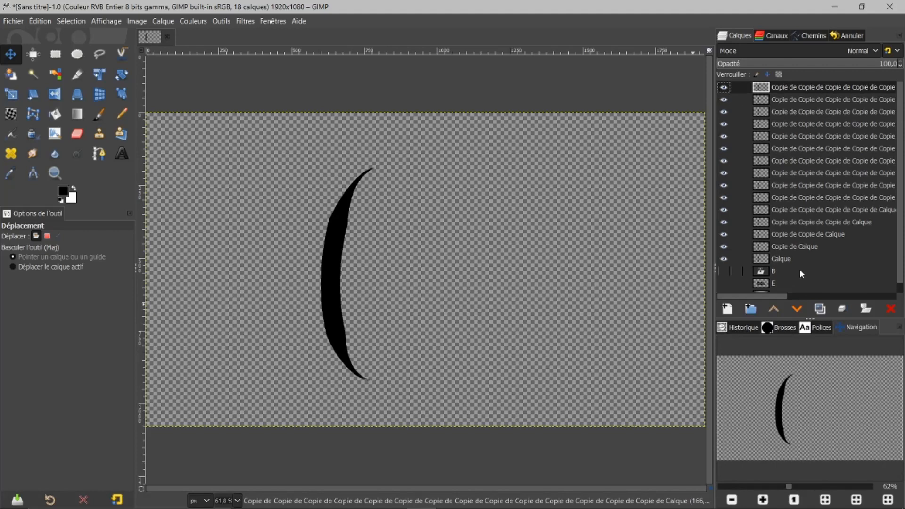
pyautogui.click(781, 137)
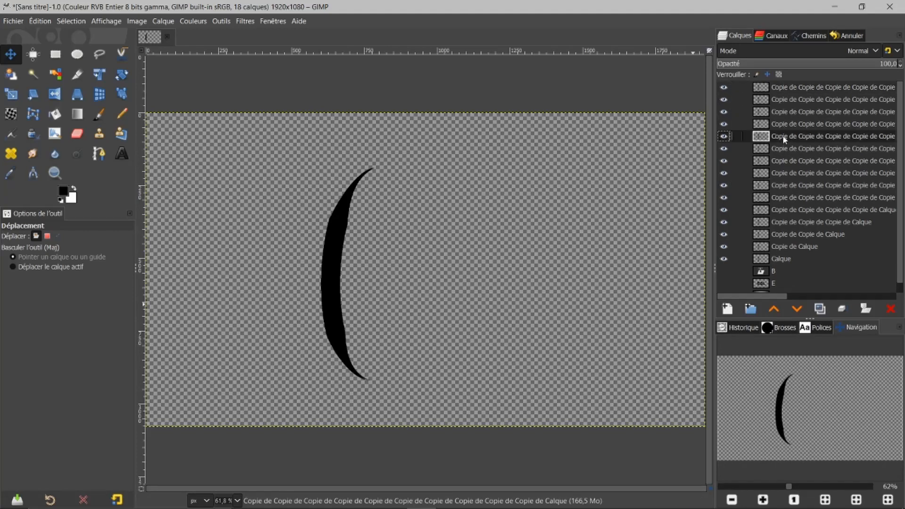
pyautogui.rightClick(782, 135)
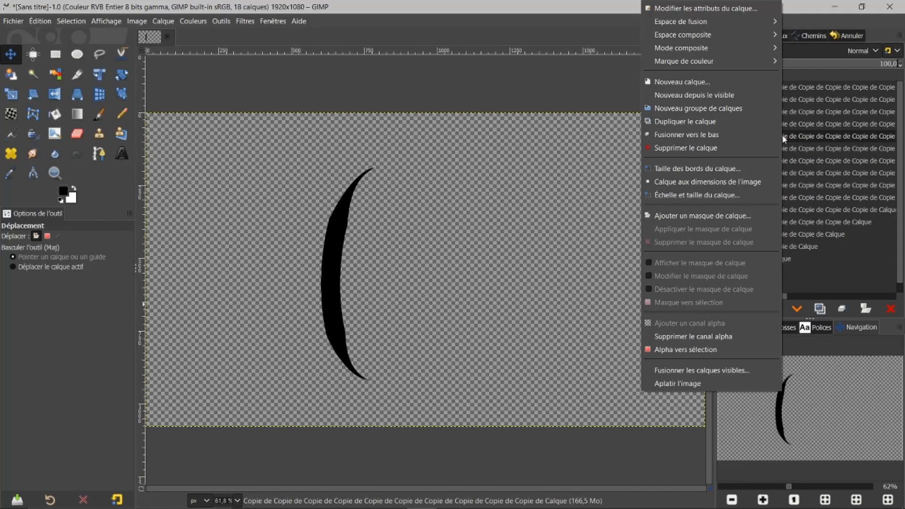
pyautogui.click(678, 370)
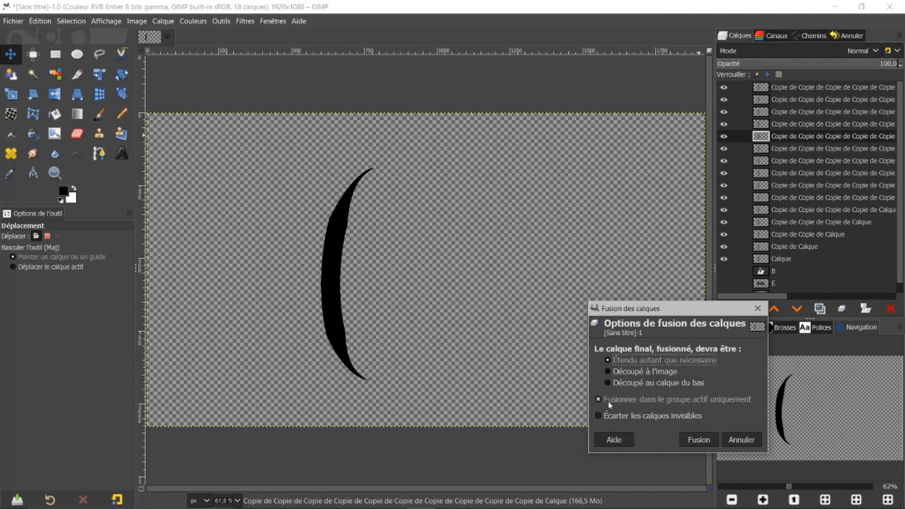
pyautogui.click(711, 439)
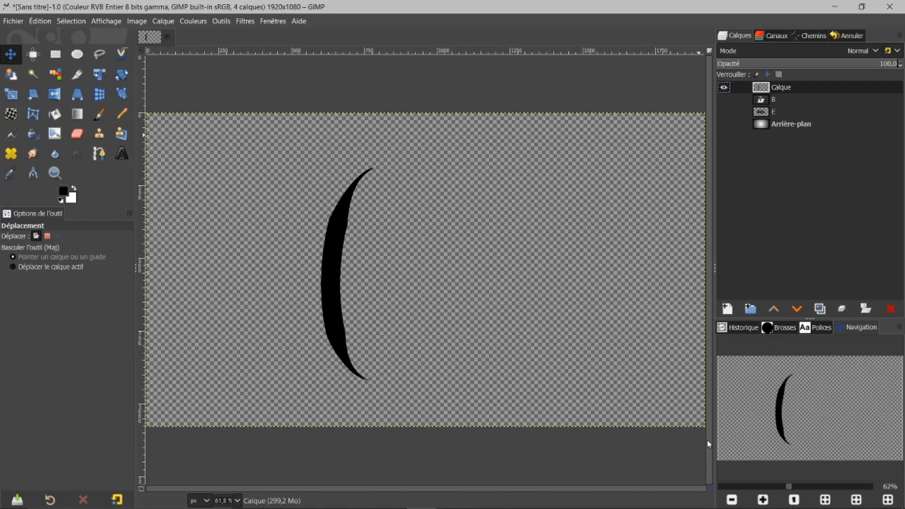
# Show the B layer again and duplicate the merged stroke layer.
pyautogui.click(723, 100)
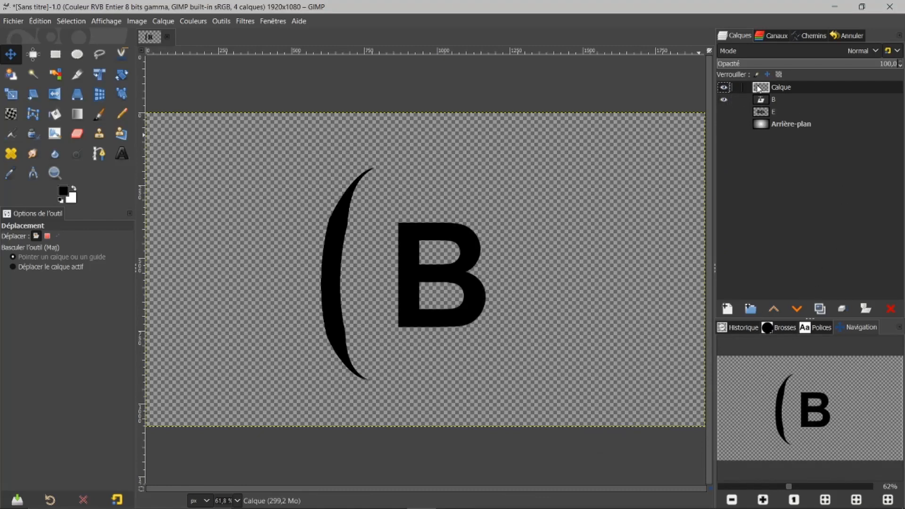
pyautogui.click(821, 309)
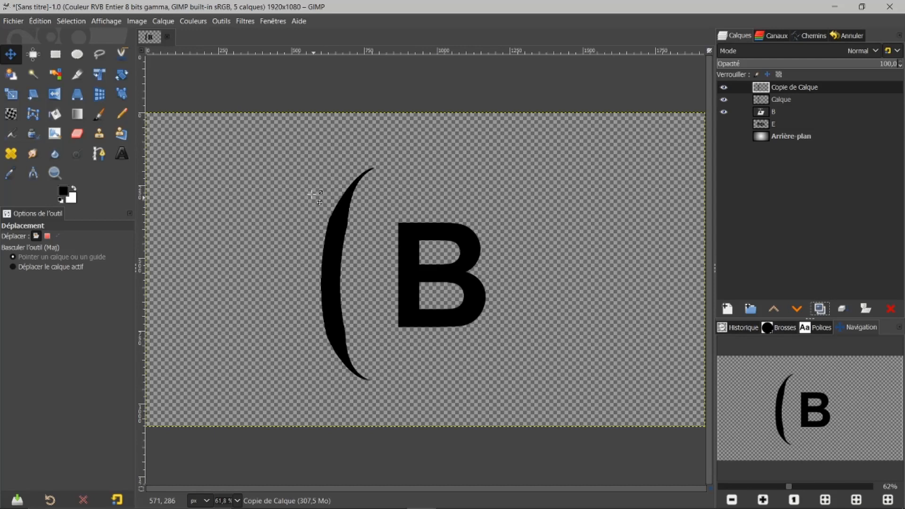
# Flip the copied stroke layer horizontally to form the closing bracket on the other side of the B.
pyautogui.click(55, 93)
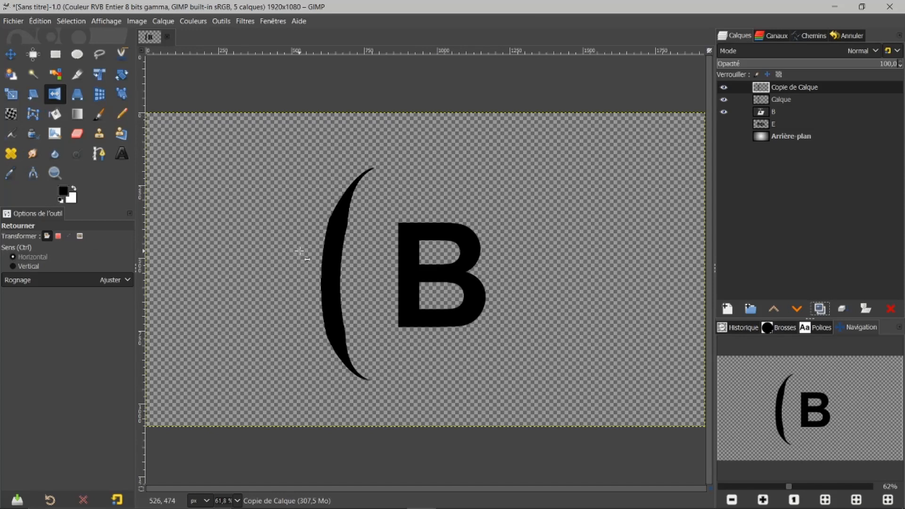
pyautogui.click(336, 250)
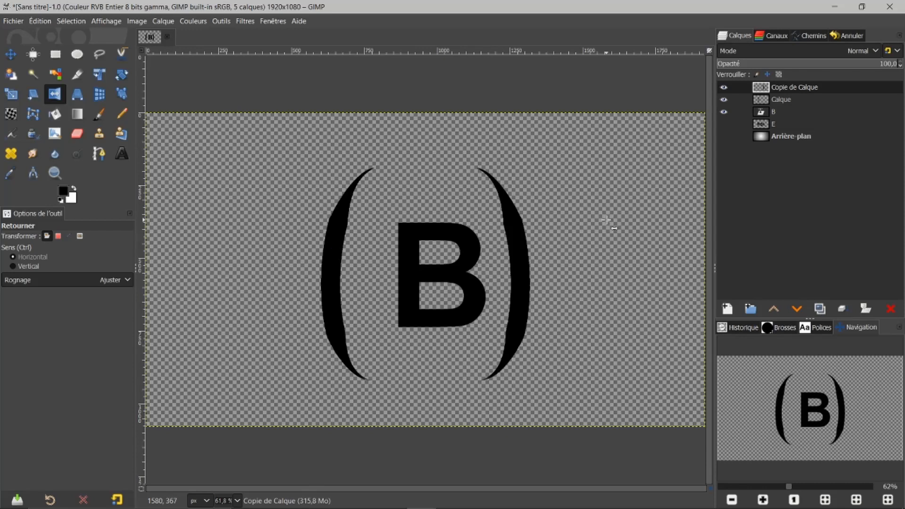
# Delete both bracket layers and the B layer, and show the E and Arrière-plan layers again.
pyautogui.click(892, 310)
pyautogui.click(891, 310)
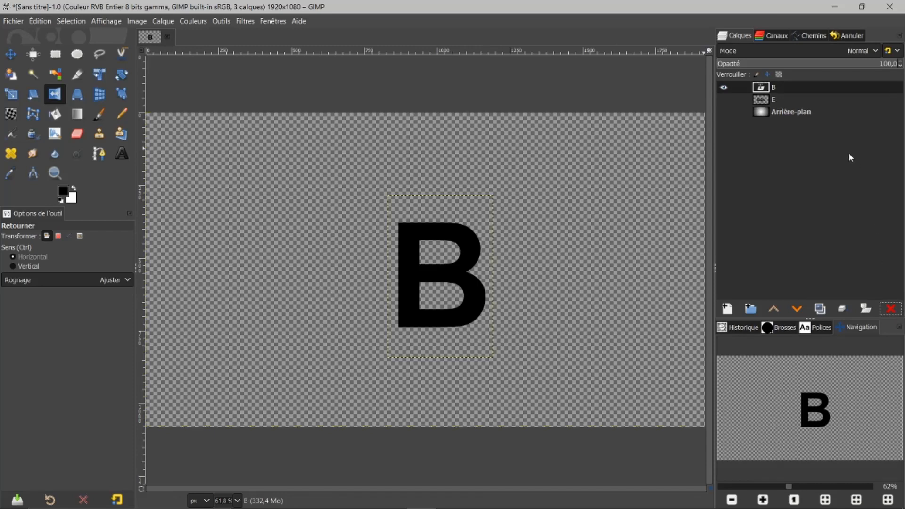
pyautogui.click(724, 100)
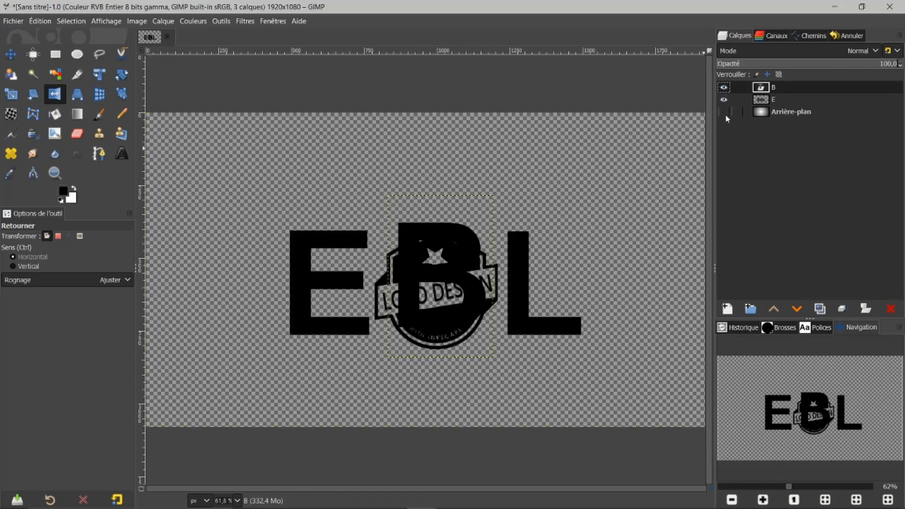
pyautogui.click(724, 112)
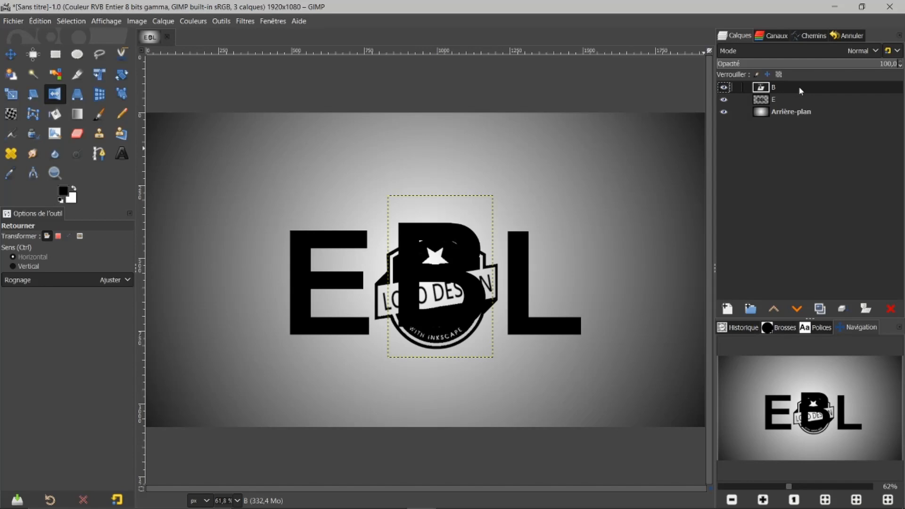
pyautogui.click(888, 309)
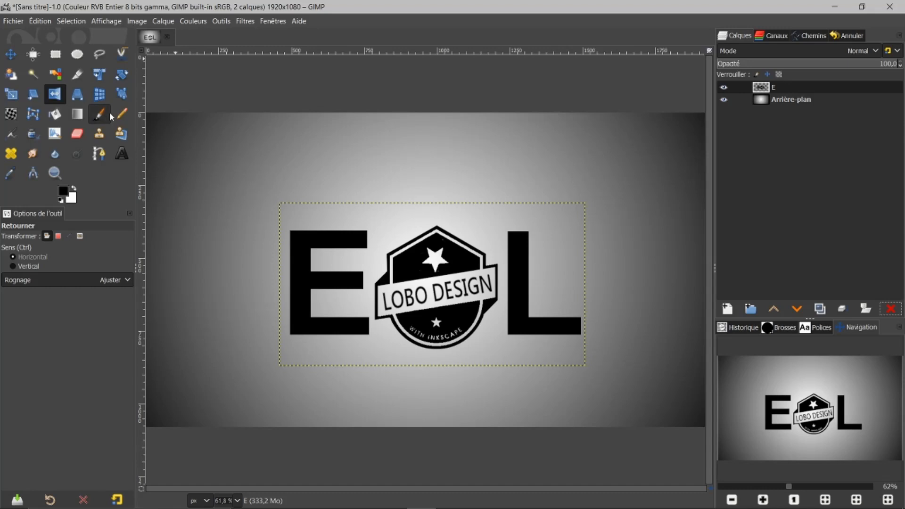
# Rotate the merged E layer clockwise by about 23.4° around its centre.
pyautogui.click(126, 77)
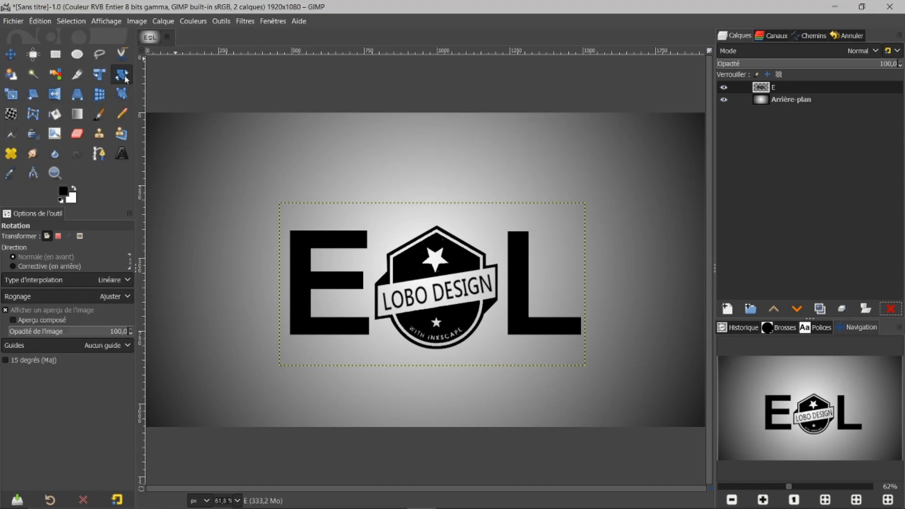
pyautogui.click(460, 276)
pyautogui.moveTo(572, 320); pyautogui.dragTo(527, 356)
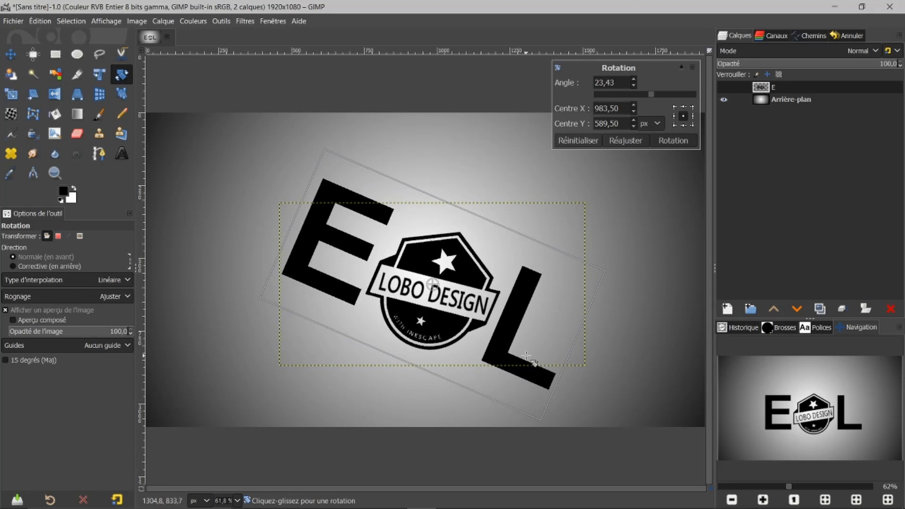
pyautogui.click(673, 140)
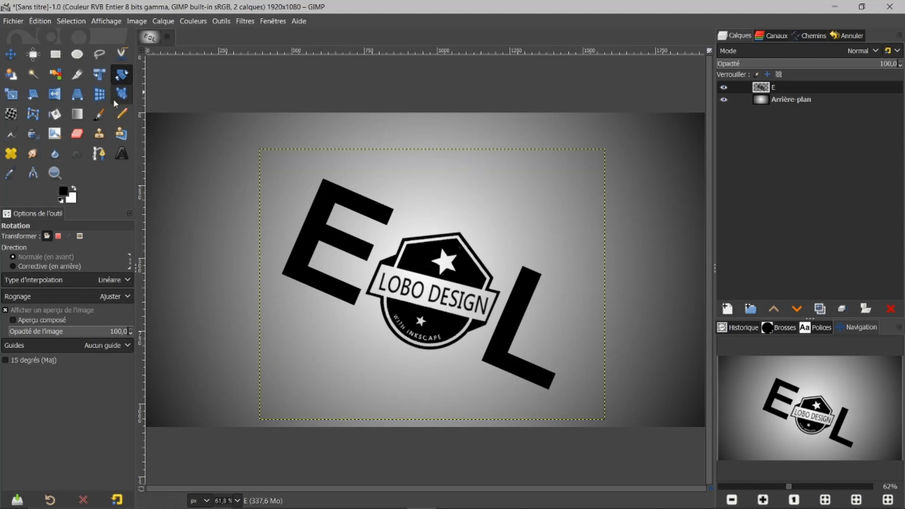
# Tilt the E layer about 49.7° around the X axis with a 3D transform and fit the layer to the image size.
pyautogui.click(97, 96)
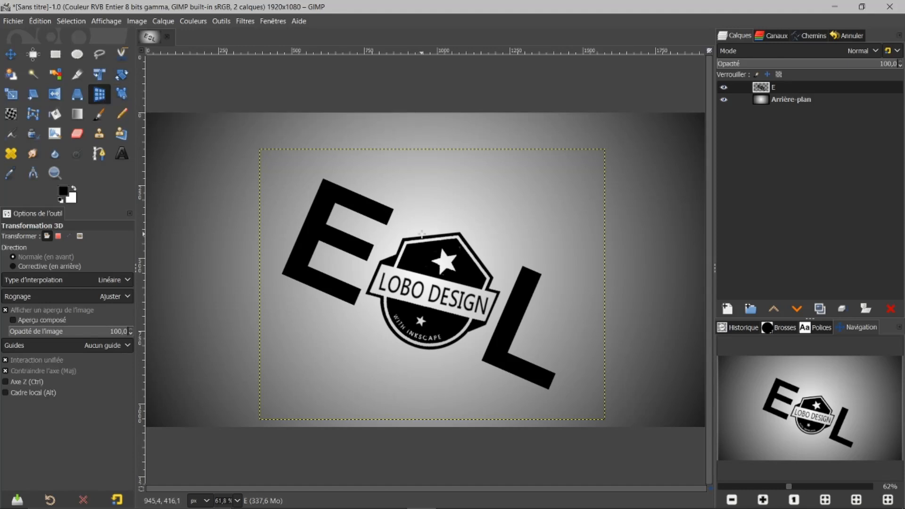
pyautogui.click(443, 210)
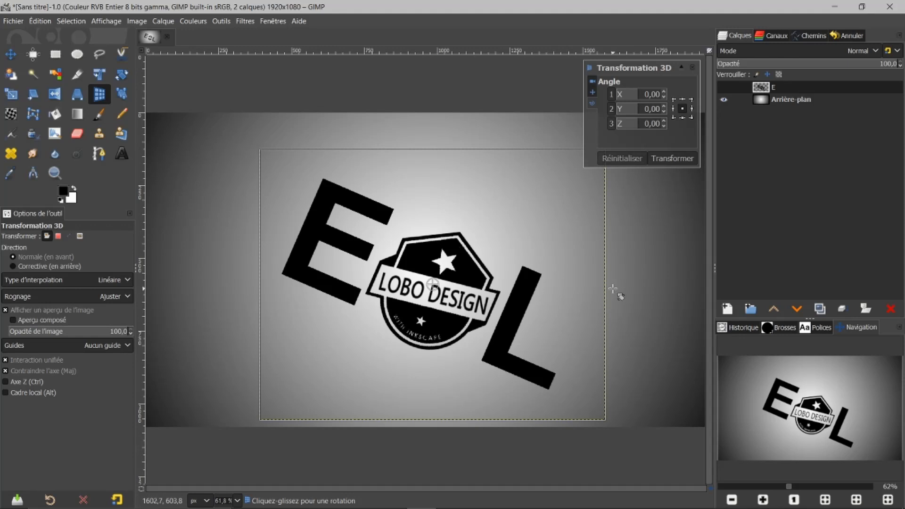
pyautogui.moveTo(614, 289); pyautogui.dragTo(618, 224)
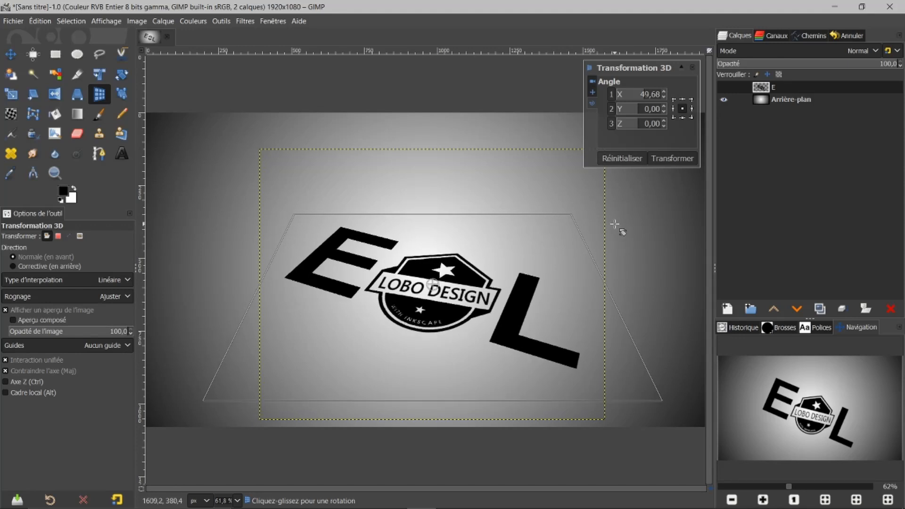
pyautogui.click(660, 159)
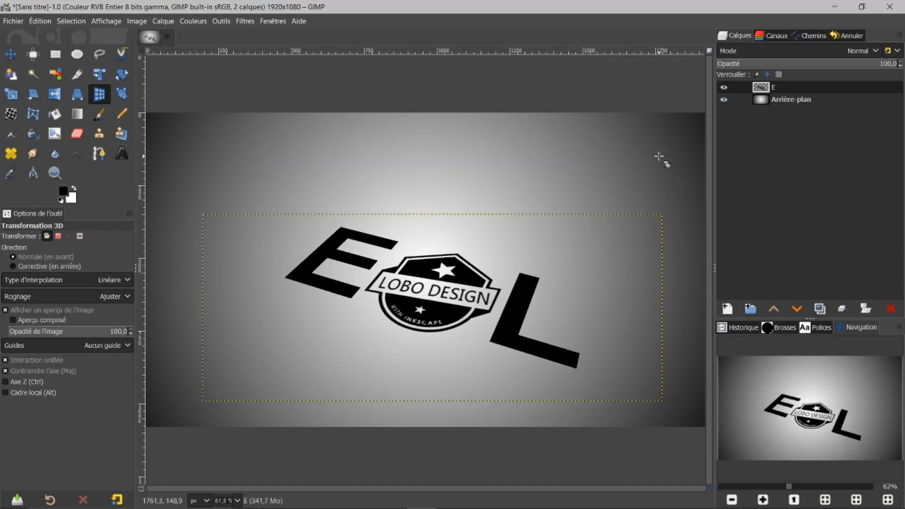
pyautogui.rightClick(801, 87)
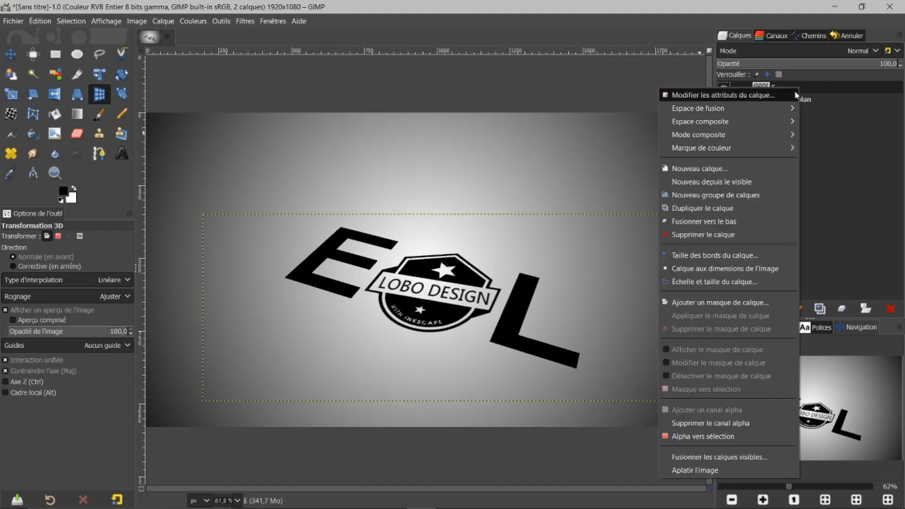
pyautogui.click(704, 268)
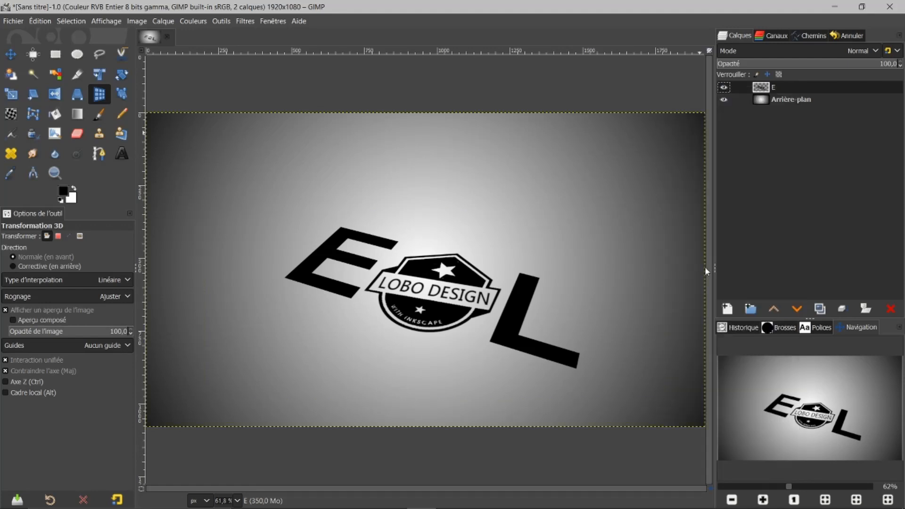
# Move only the active E layer slightly up and left, and fit it to the image size again.
pyautogui.click(10, 55)
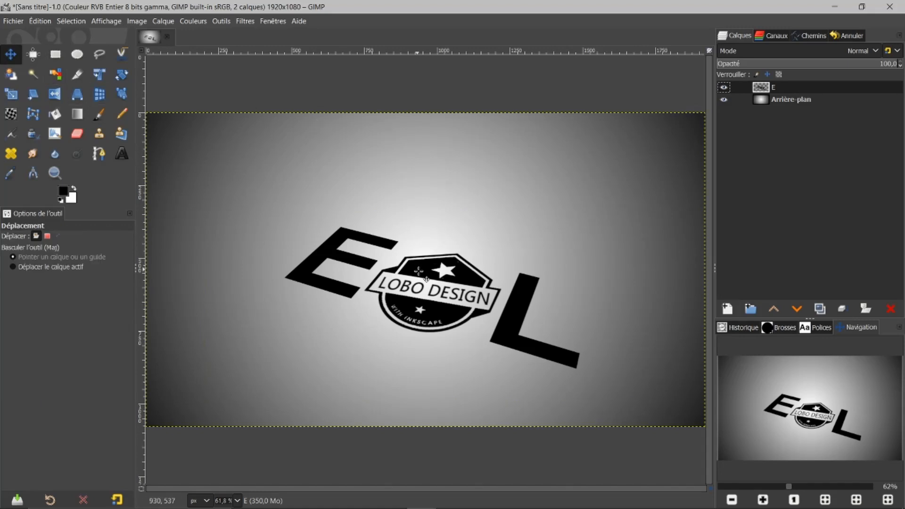
pyautogui.moveTo(424, 286); pyautogui.dragTo(422, 272)
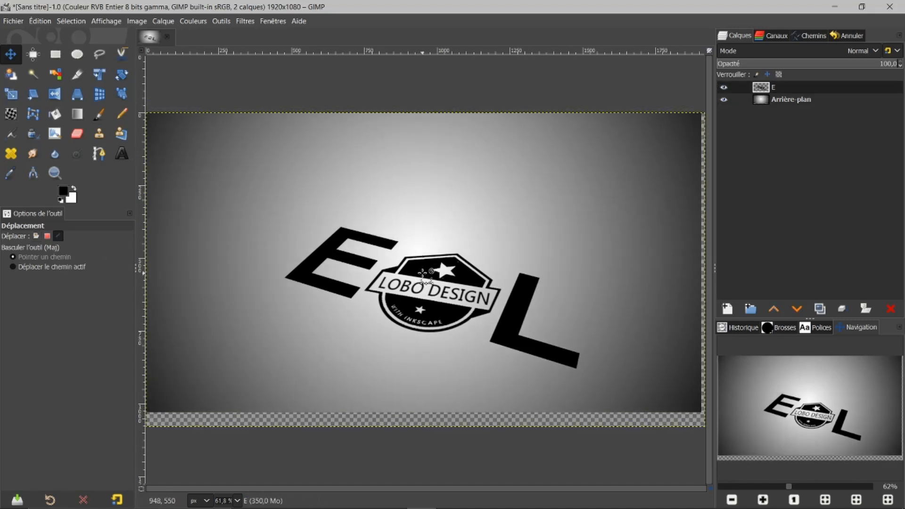
pyautogui.hotkey('ctrl', 'z')
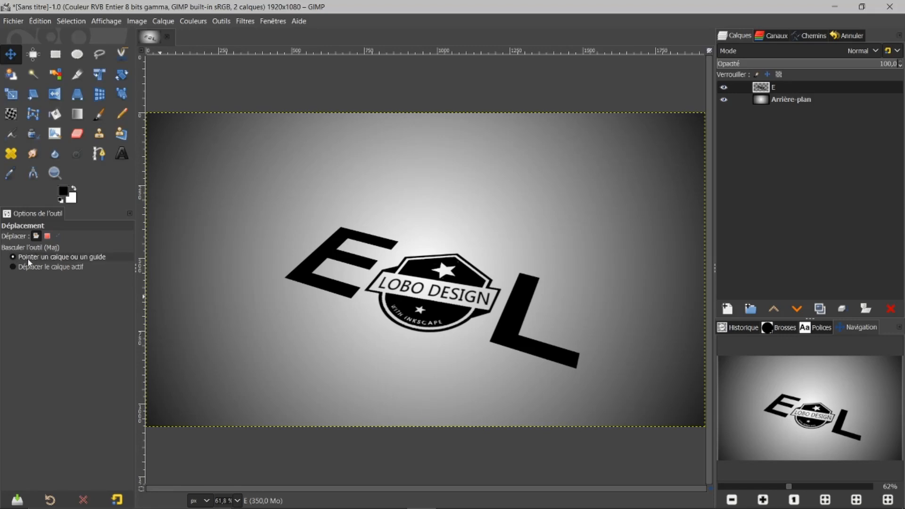
pyautogui.click(13, 267)
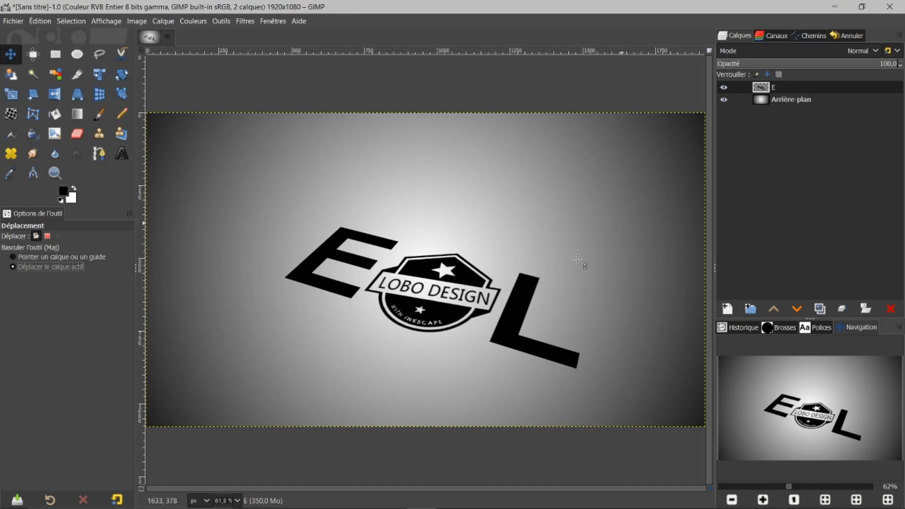
pyautogui.moveTo(452, 328)
pyautogui.mouseDown()
pyautogui.moveTo(443, 305)
pyautogui.moveTo(453, 314)
pyautogui.mouseUp()
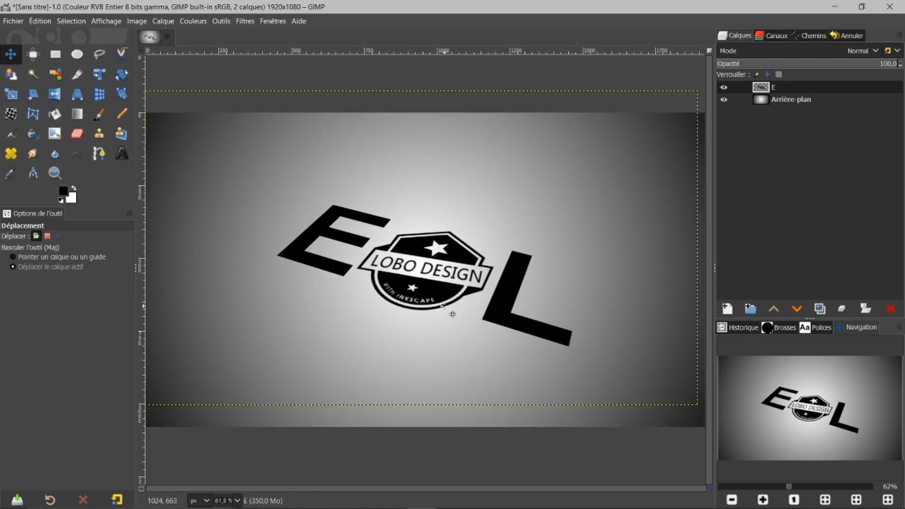
pyautogui.rightClick(780, 89)
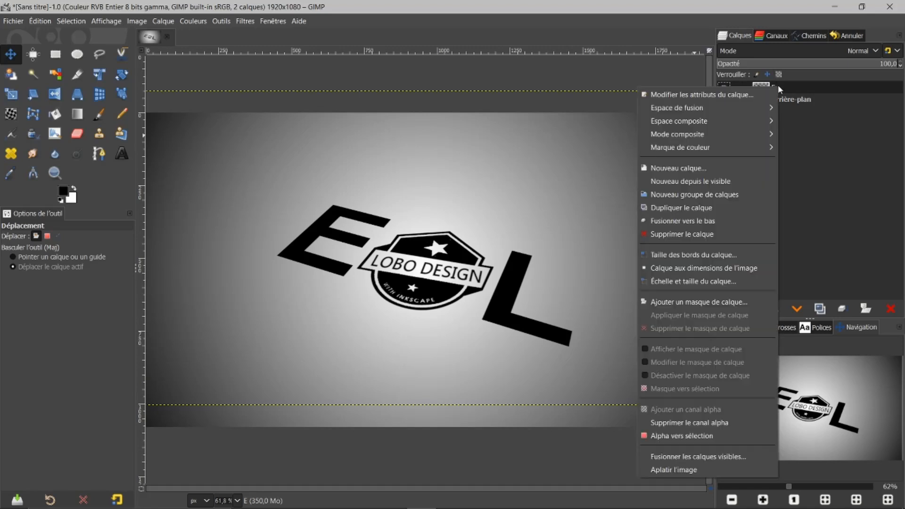
pyautogui.click(705, 269)
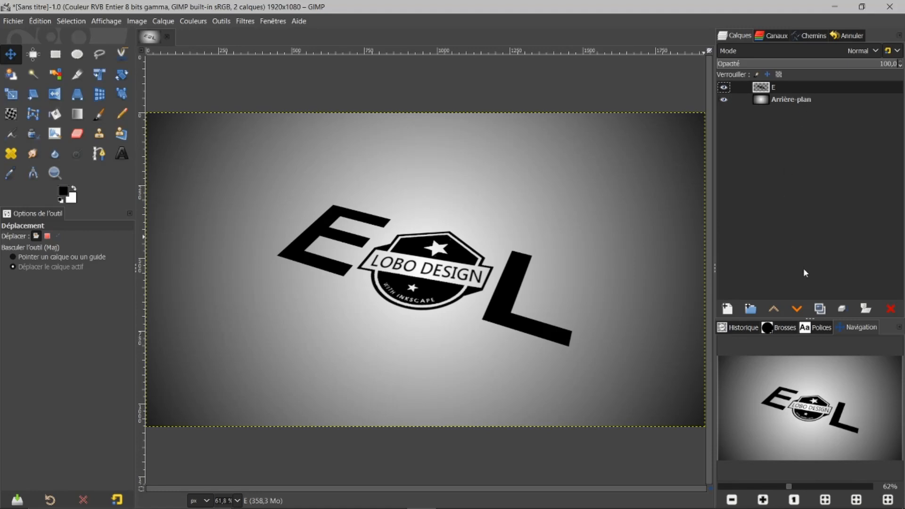
# Duplicate the E layer twice and hide both copies.
pyautogui.click(819, 310)
pyautogui.click(819, 309)
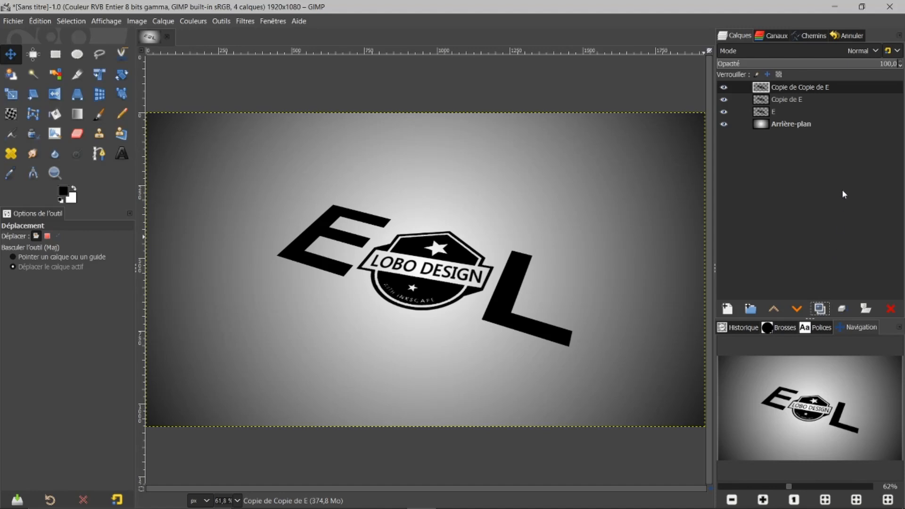
pyautogui.click(725, 88)
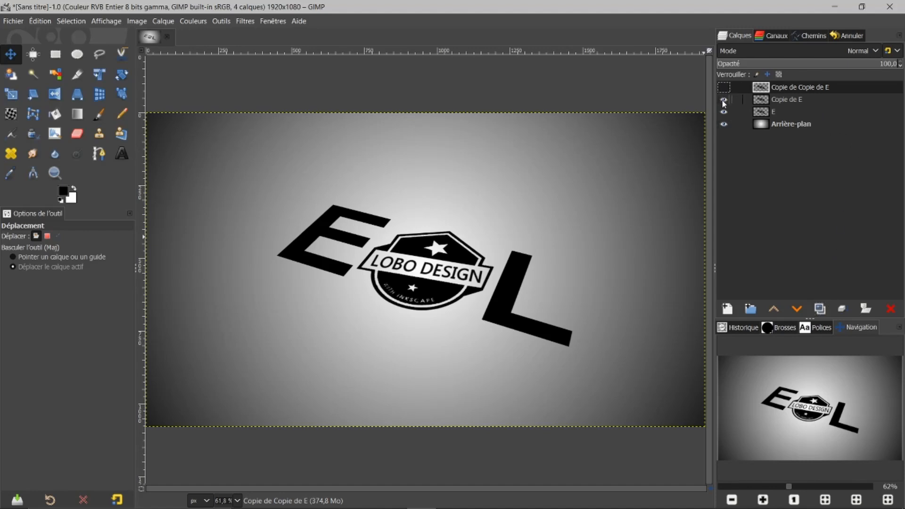
pyautogui.click(724, 100)
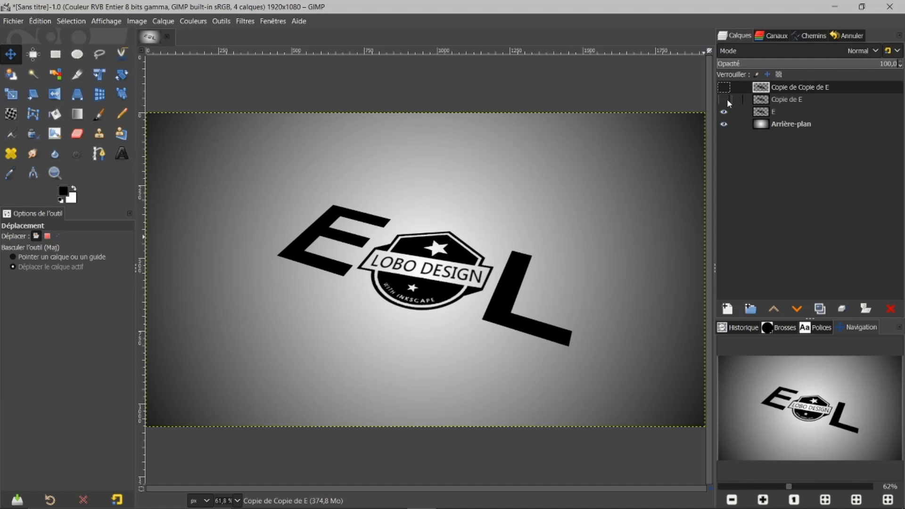
# Lower the original E layer's opacity to about 49.7 and show both copies again.
pyautogui.click(767, 113)
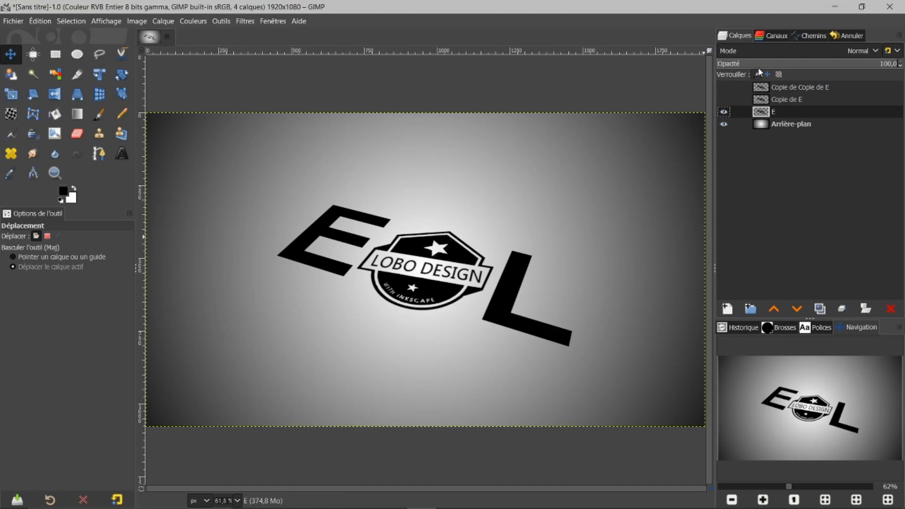
pyautogui.click(817, 63)
pyautogui.moveTo(816, 64); pyautogui.dragTo(808, 64)
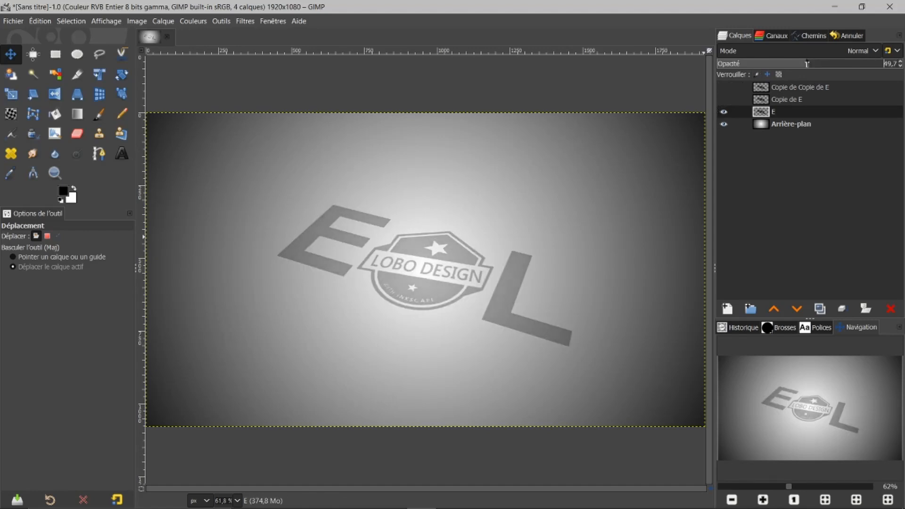
pyautogui.click(724, 99)
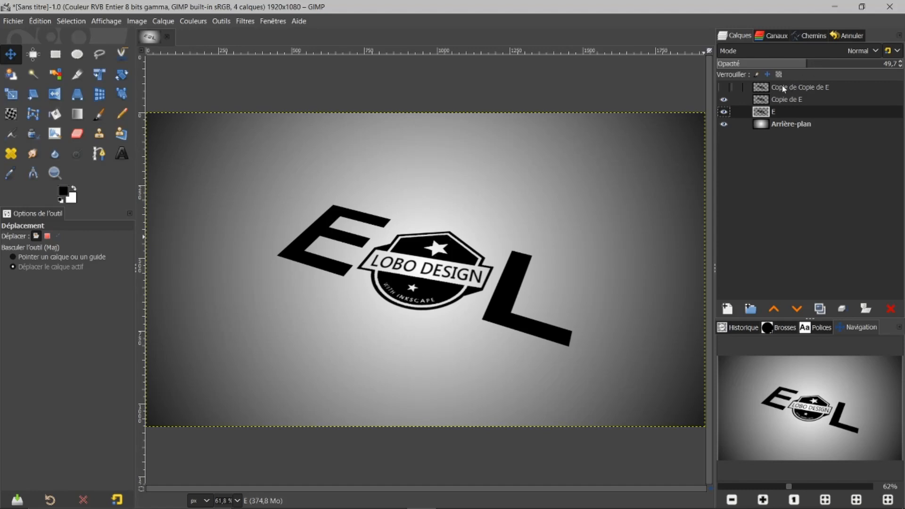
pyautogui.click(727, 88)
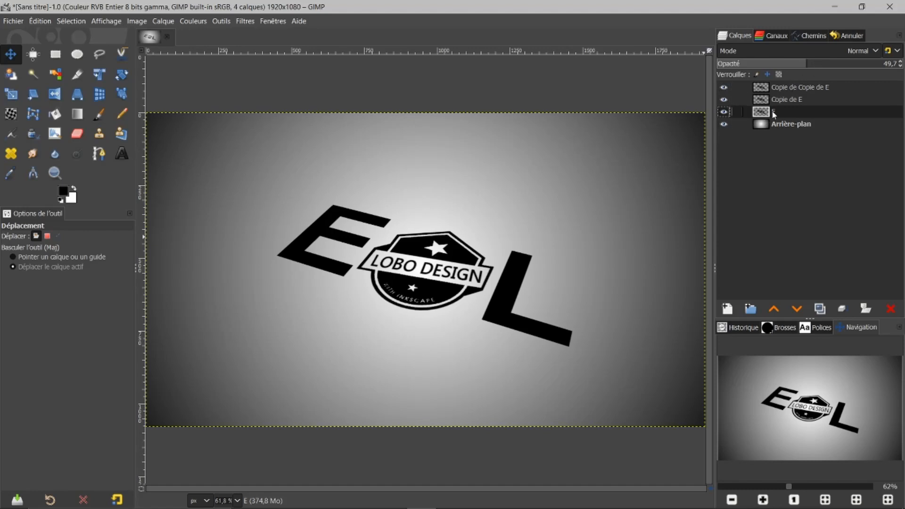
# Link the Copie de E and Copie de Copie de E layers and move them together up and slightly left of the faded original.
pyautogui.click(766, 100)
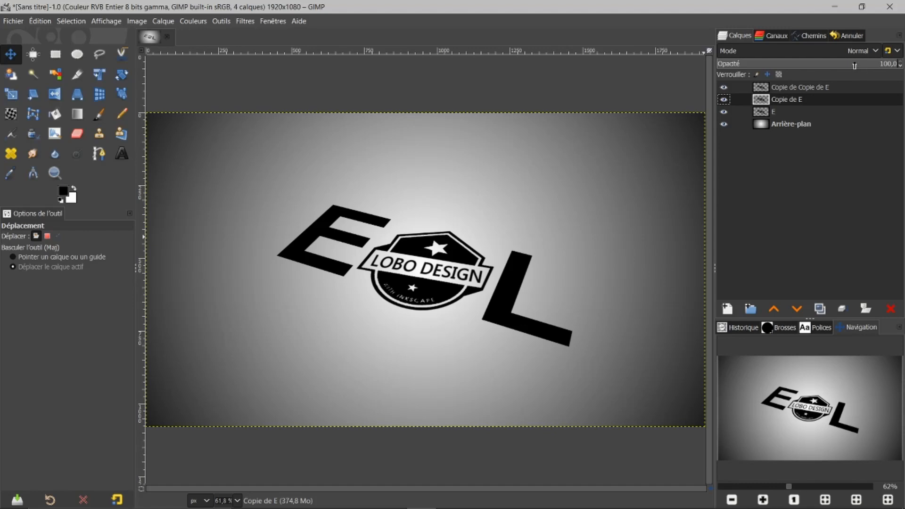
pyautogui.click(738, 99)
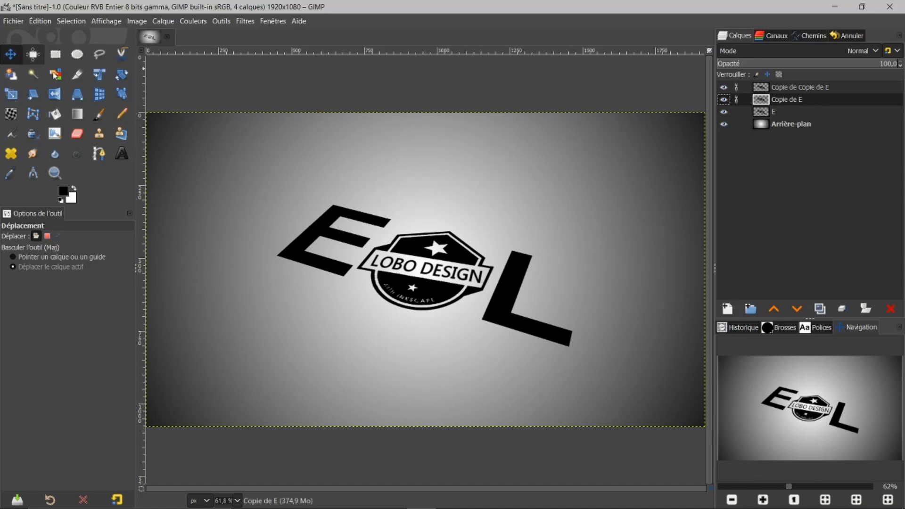
pyautogui.moveTo(420, 261); pyautogui.dragTo(415, 243)
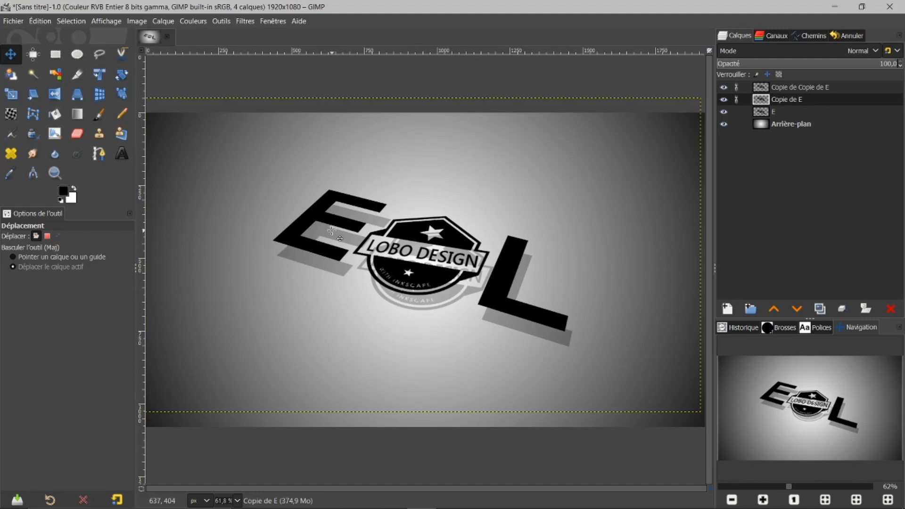
# Fine-tune the linked copies' offset from the faded original by nudging them slightly right and down.
pyautogui.keyDown('ctrl'); pyautogui.scroll(5, 311, 241); pyautogui.keyUp('ctrl')
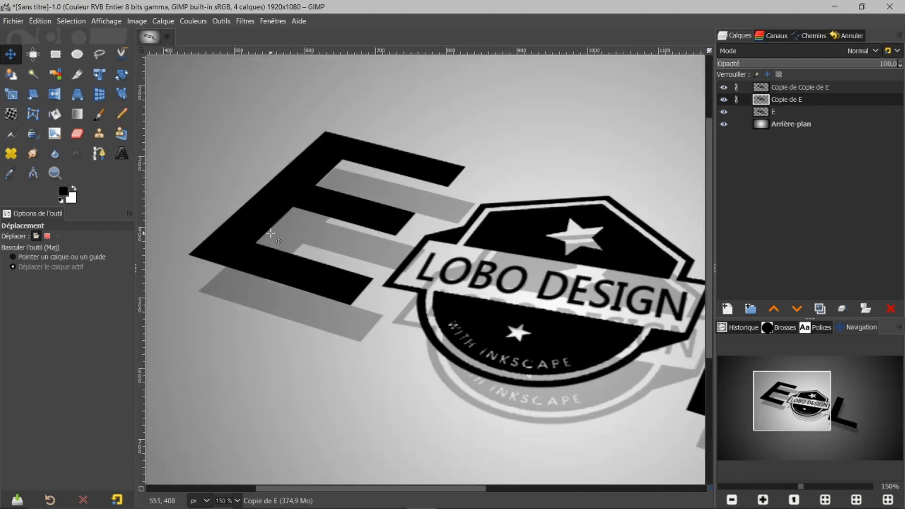
pyautogui.moveTo(293, 200); pyautogui.dragTo(295, 199)
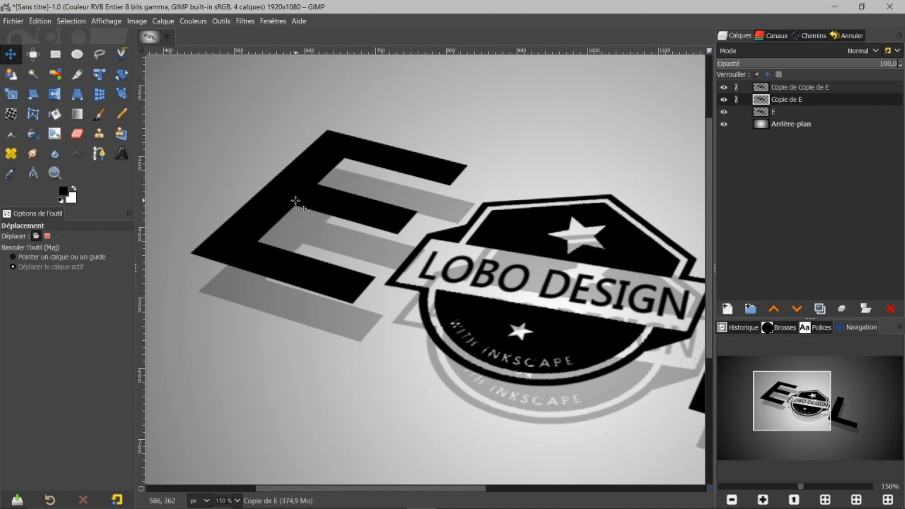
pyautogui.press('Down')
pyautogui.press('Down')
pyautogui.press('Down')
pyautogui.press('Down')
pyautogui.press('Down')
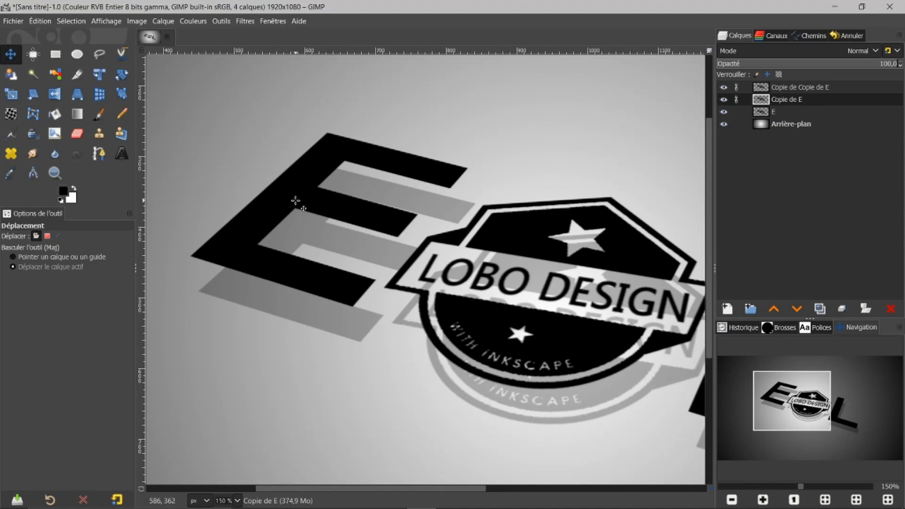
# Try shifting the linked copies further right over the faded original, and nudge them left to about their starting position.
pyautogui.press('Right')
pyautogui.press('Right')
pyautogui.press('Right')
pyautogui.press('Right')
pyautogui.press('Right')
pyautogui.press('Right')
pyautogui.press('Right')
pyautogui.press('Right')
pyautogui.press('Right')
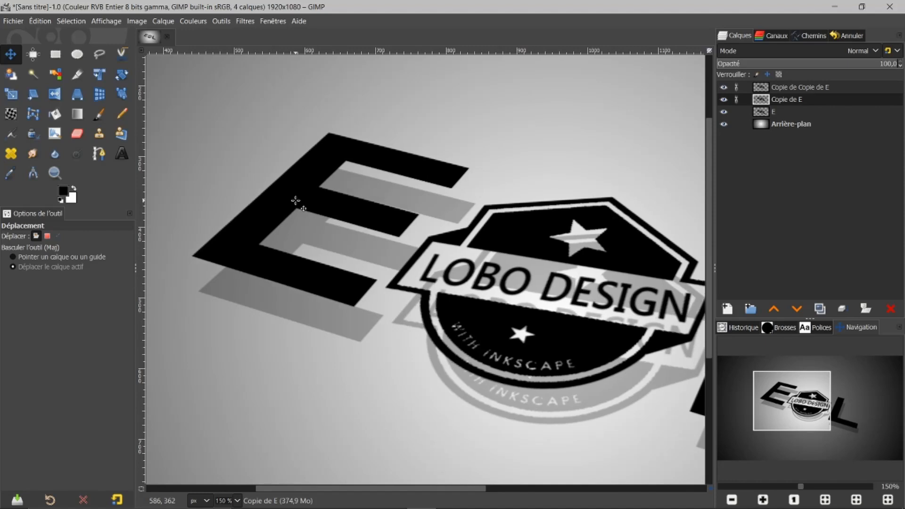
pyautogui.press('Right')
pyautogui.press('Right')
pyautogui.press('Right')
pyautogui.press('Right')
pyautogui.press('Right')
pyautogui.press('Right')
pyautogui.press('Right')
pyautogui.press('Right')
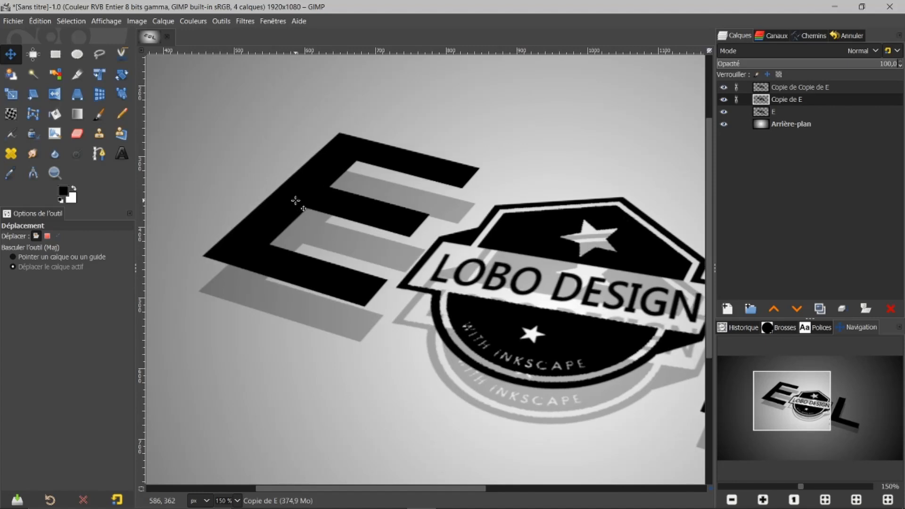
pyautogui.press('Right')
pyautogui.press('Left')
pyautogui.press('Left')
pyautogui.press('Left')
pyautogui.press('Left')
pyautogui.press('Left')
pyautogui.press('Left')
pyautogui.press('Left')
pyautogui.press('Left')
pyautogui.press('Left')
pyautogui.press('Left')
pyautogui.press('Left')
pyautogui.press('Left')
pyautogui.press('Left')
pyautogui.press('Left')
pyautogui.press('Left')
pyautogui.press('Left')
pyautogui.press('Left')
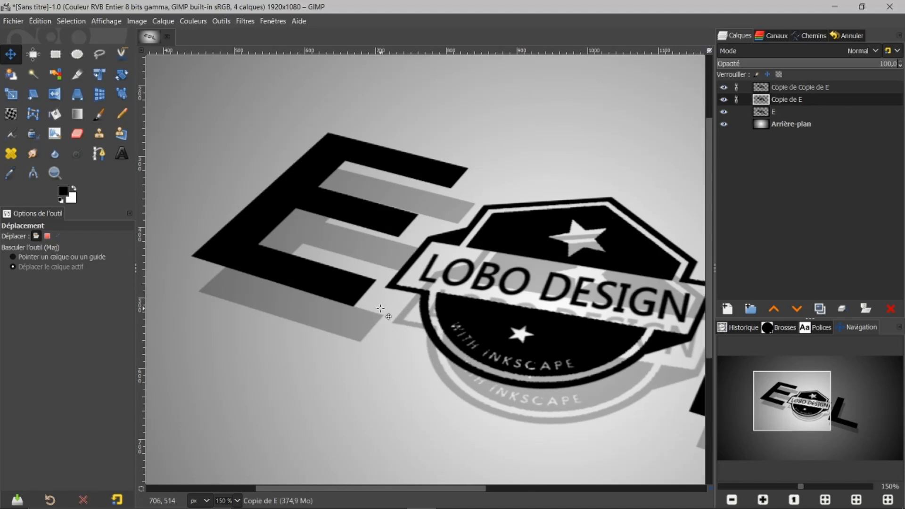
# Fit the whole image in the view and unlink the Copie de Copie de E and Copie de E layers.
pyautogui.click(854, 329)
pyautogui.click(825, 501)
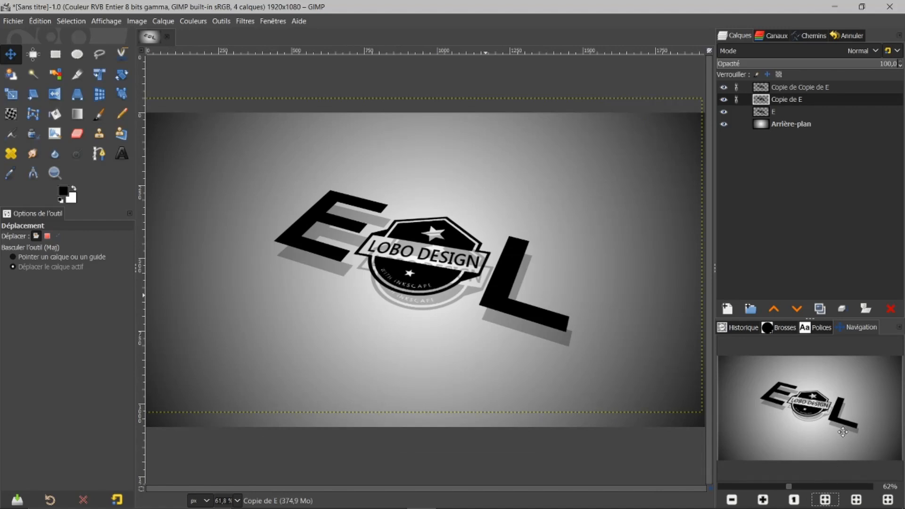
pyautogui.click(737, 88)
pyautogui.click(737, 100)
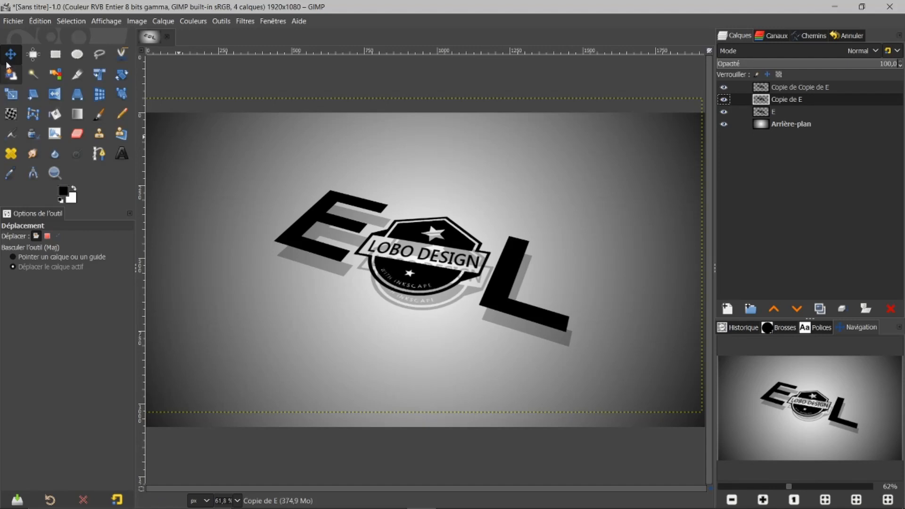
# Start the Long Shadow (Ombre longue) filter on the Copie de E layer and set its shadow colour to light grey c6c6c6.
pyautogui.click(240, 22)
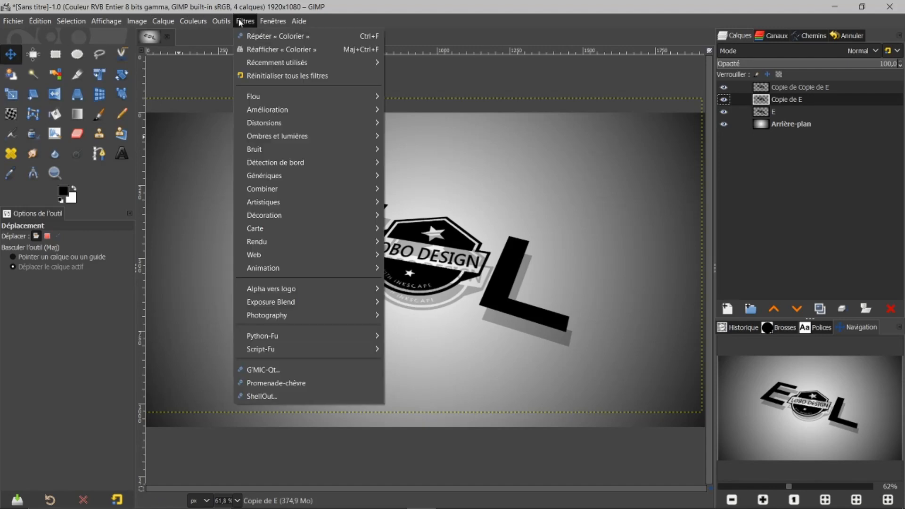
pyautogui.moveTo(327, 135)
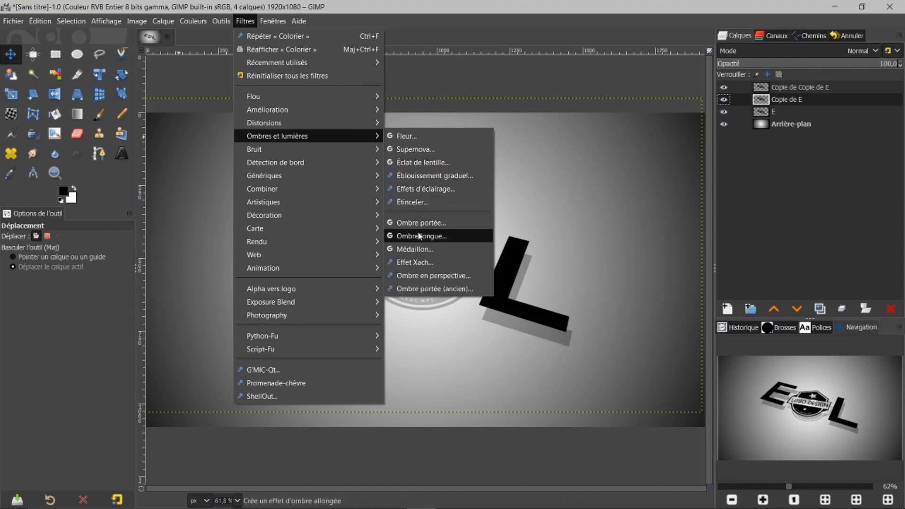
pyautogui.click(409, 239)
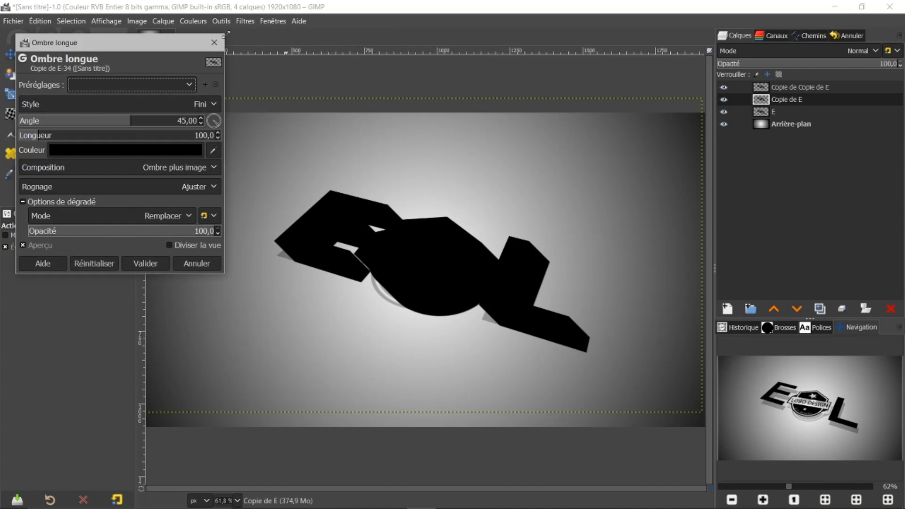
pyautogui.click(88, 148)
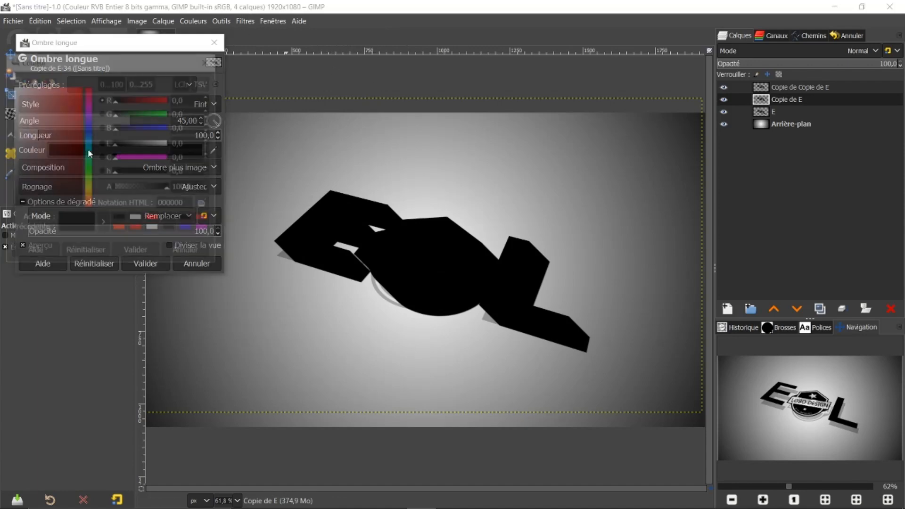
pyautogui.moveTo(19, 98); pyautogui.dragTo(6, 120)
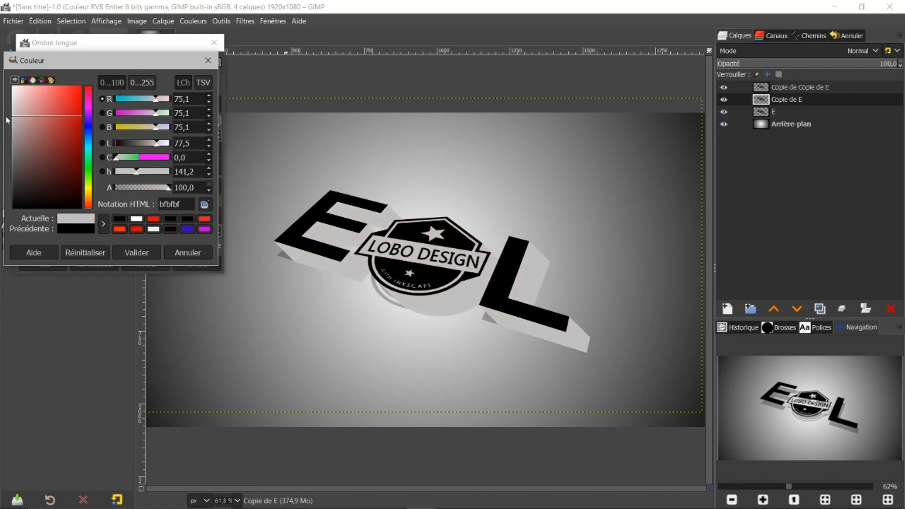
pyautogui.moveTo(7, 118); pyautogui.dragTo(8, 113)
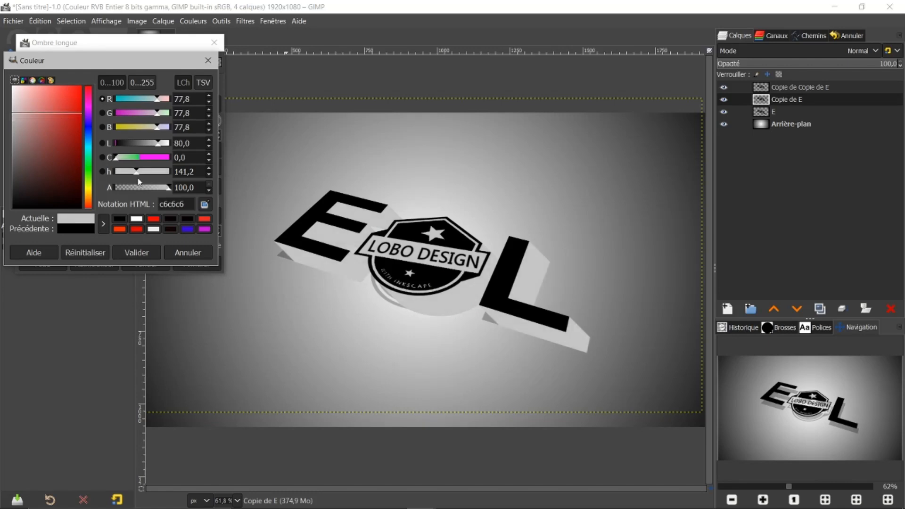
pyautogui.click(130, 252)
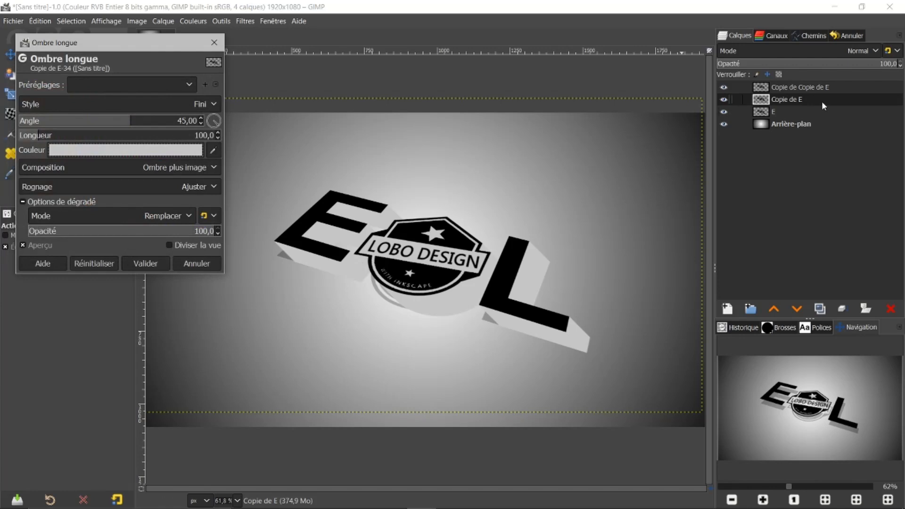
# Raise the original E layer's opacity to 100 and reselect the Copie de E layer.
pyautogui.click(769, 116)
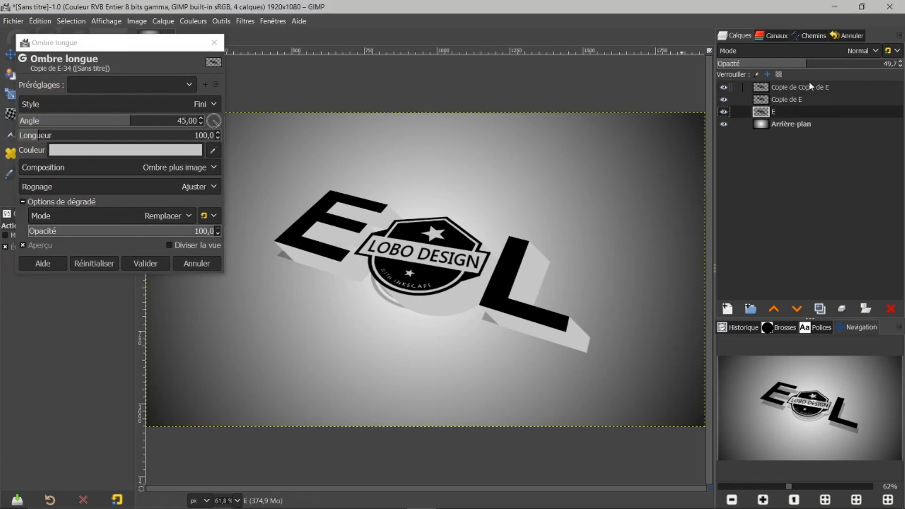
pyautogui.click(830, 65)
pyautogui.moveTo(830, 65); pyautogui.dragTo(900, 65)
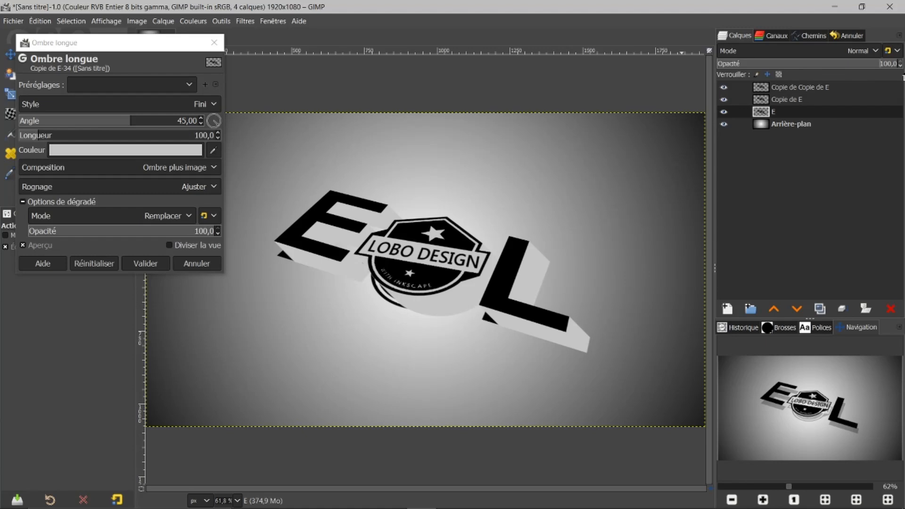
pyautogui.click(763, 102)
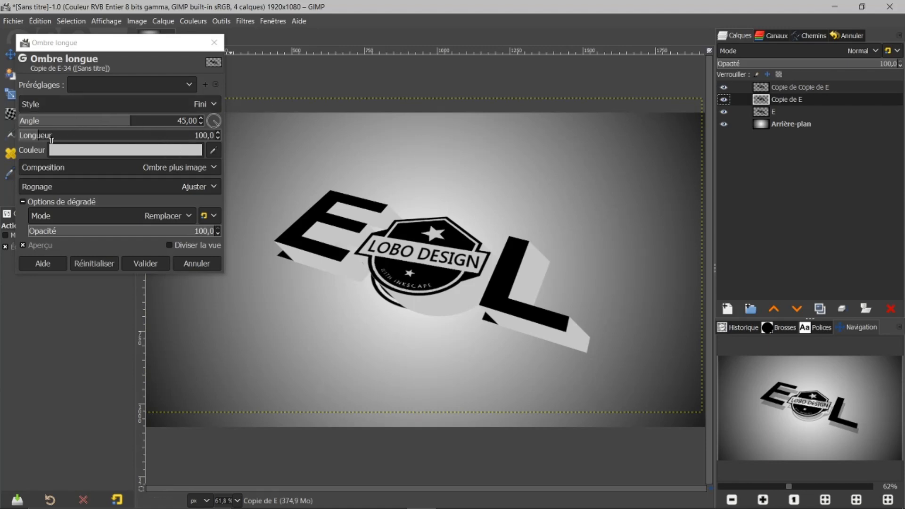
# Set the grey long shadow's angle to about 77.68 and its length to about 52.9, and apply the filter.
pyautogui.moveTo(38, 135); pyautogui.dragTo(27, 135)
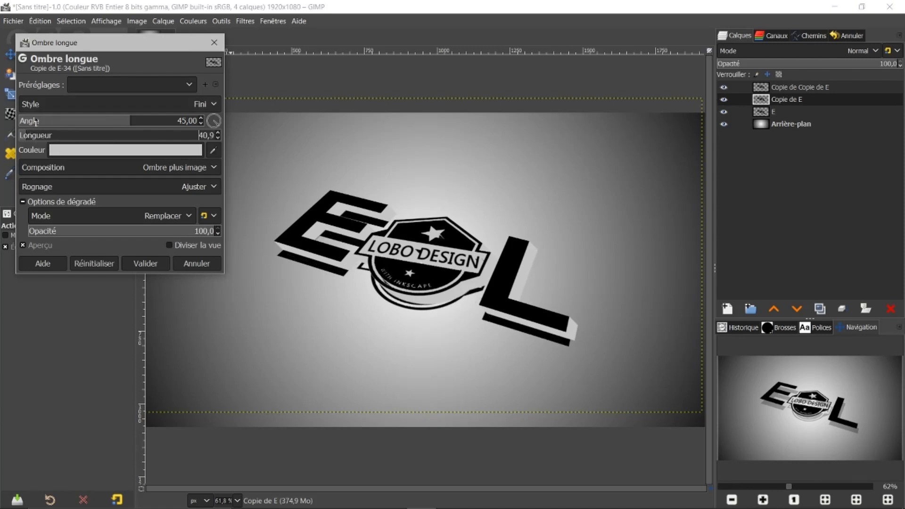
pyautogui.moveTo(128, 122); pyautogui.dragTo(147, 116)
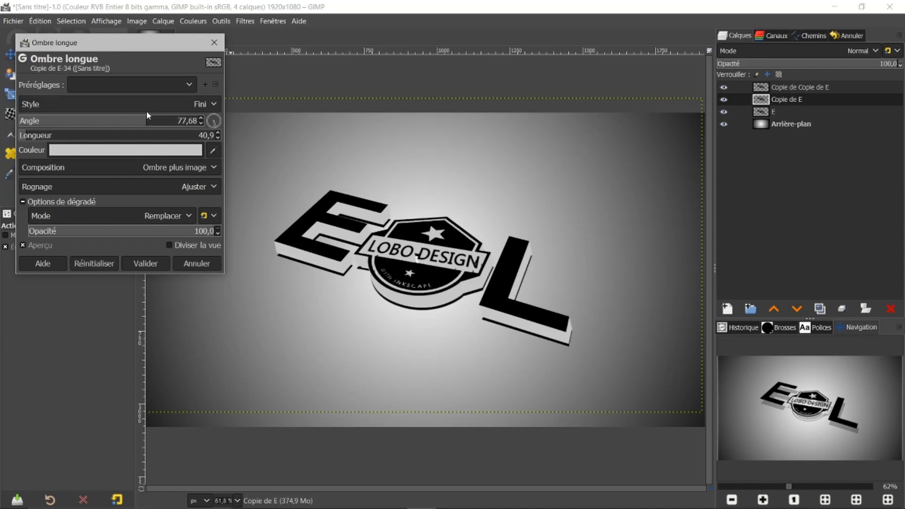
pyautogui.moveTo(34, 136); pyautogui.dragTo(29, 134)
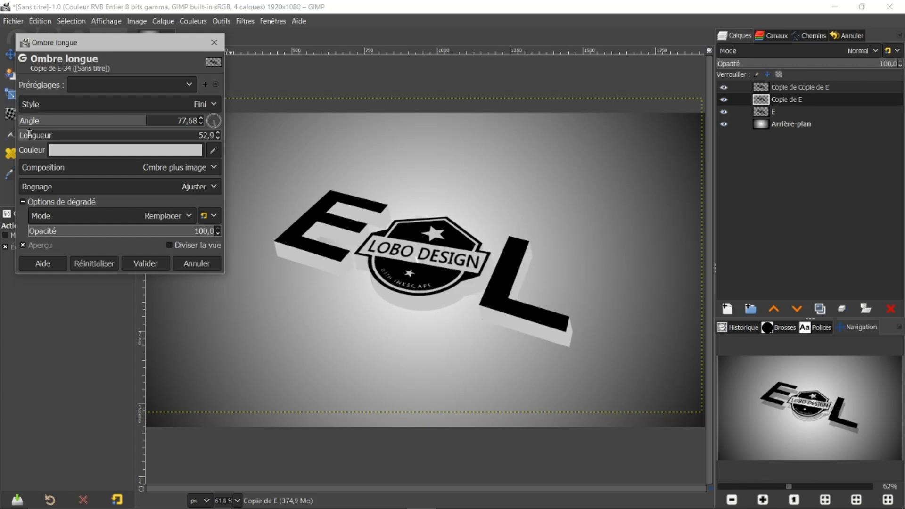
pyautogui.moveTo(29, 134); pyautogui.dragTo(29, 134)
pyautogui.click(145, 263)
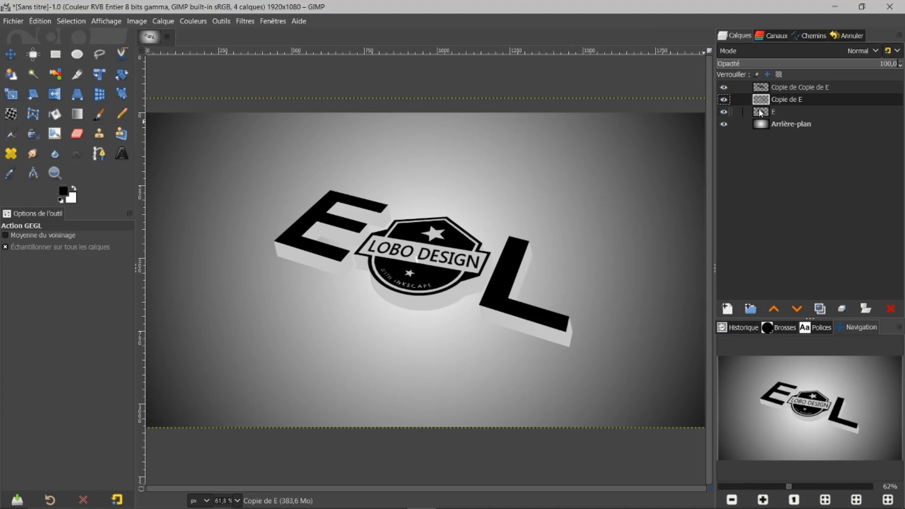
# Hide both copy layers to inspect the original E layer beneath, and show them again.
pyautogui.click(724, 87)
pyautogui.click(724, 99)
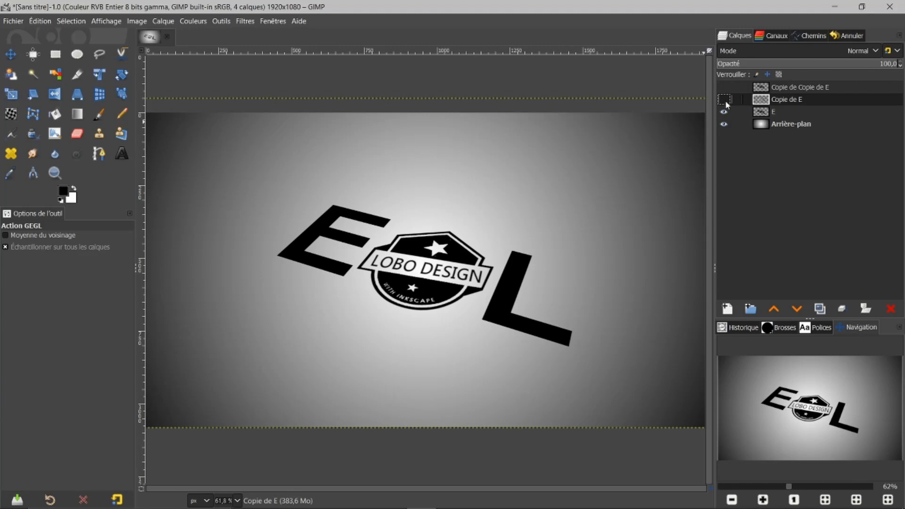
pyautogui.click(726, 101)
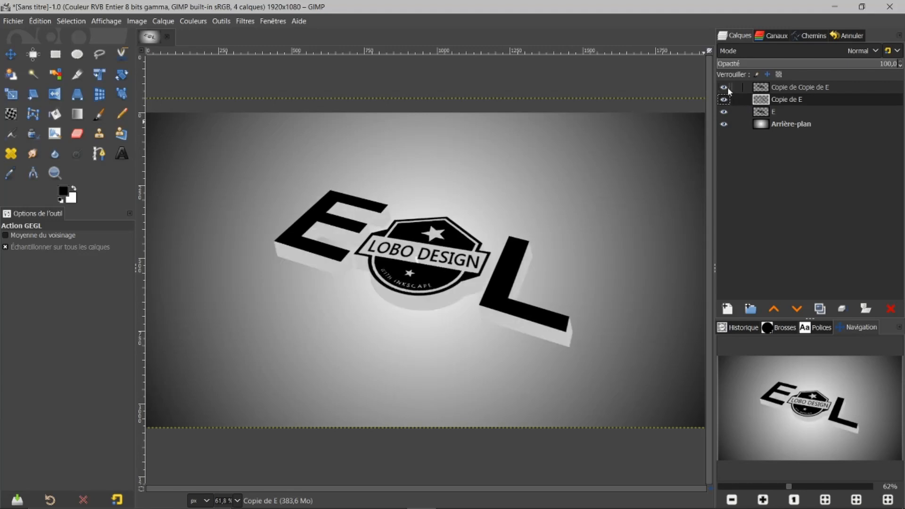
# Start the Long Shadow filter on the original E layer with the style Fondu (longueur fixe).
pyautogui.click(762, 114)
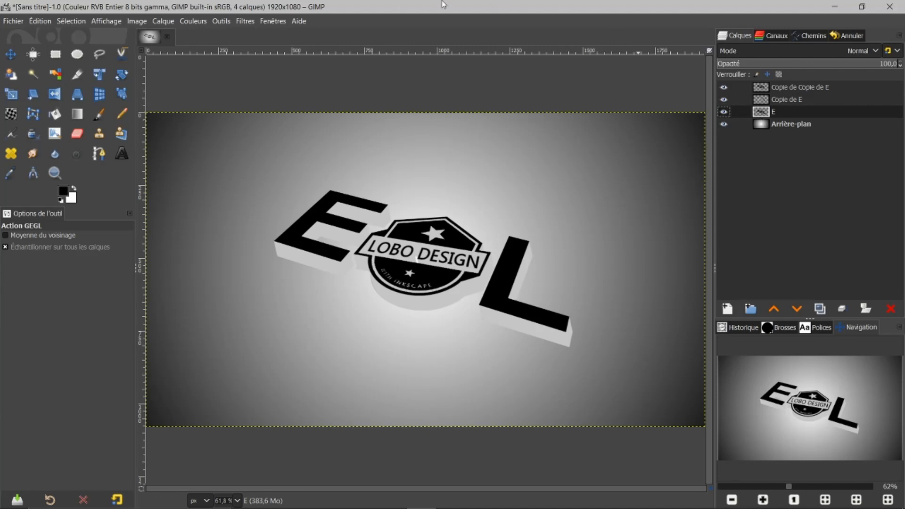
pyautogui.click(245, 22)
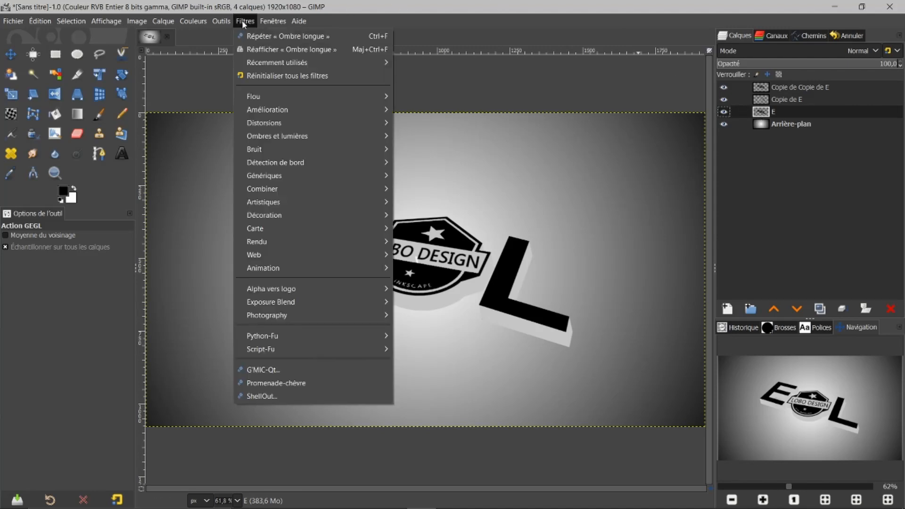
pyautogui.moveTo(300, 137)
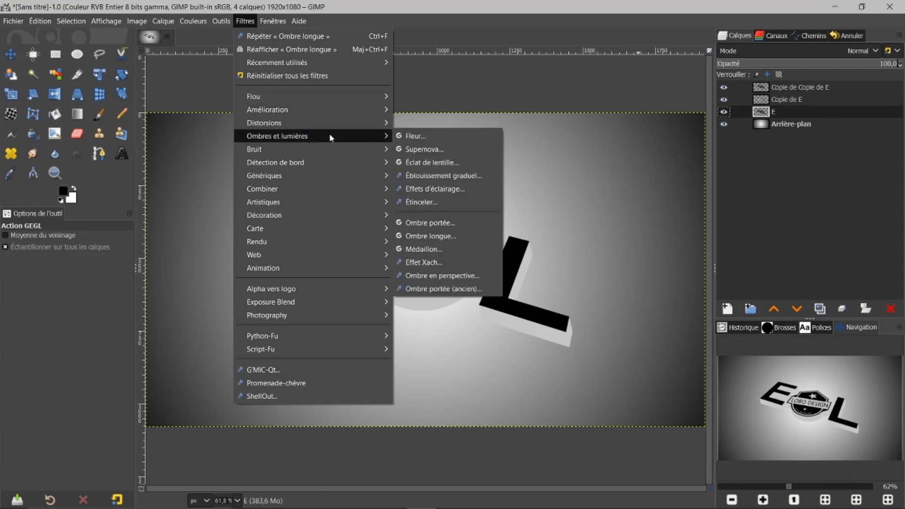
pyautogui.click(418, 237)
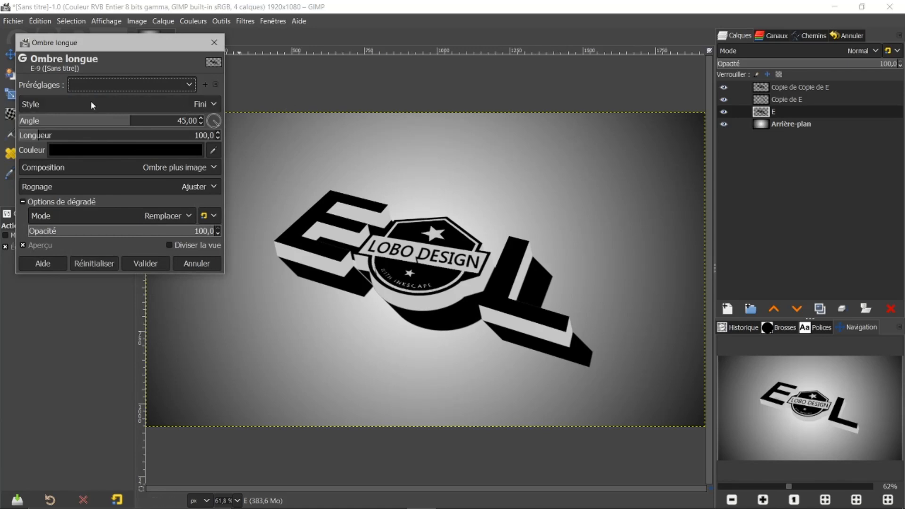
pyautogui.click(214, 105)
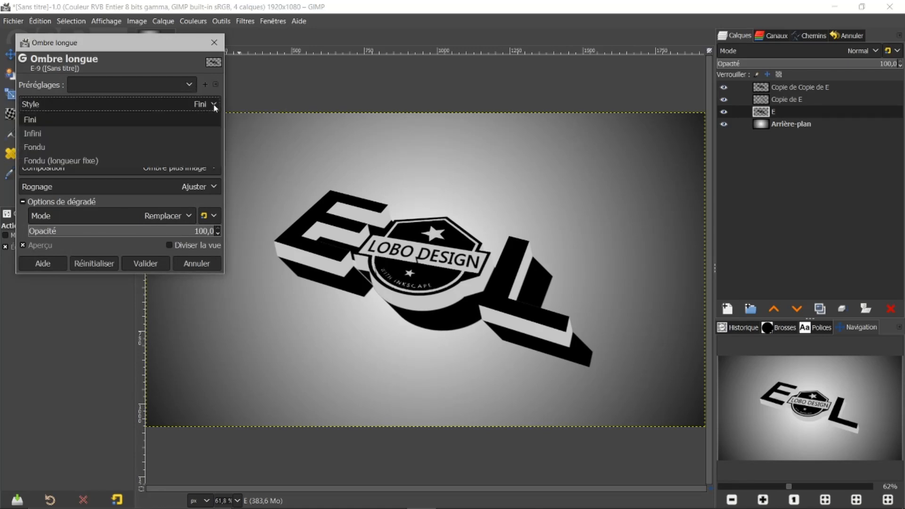
pyautogui.click(77, 160)
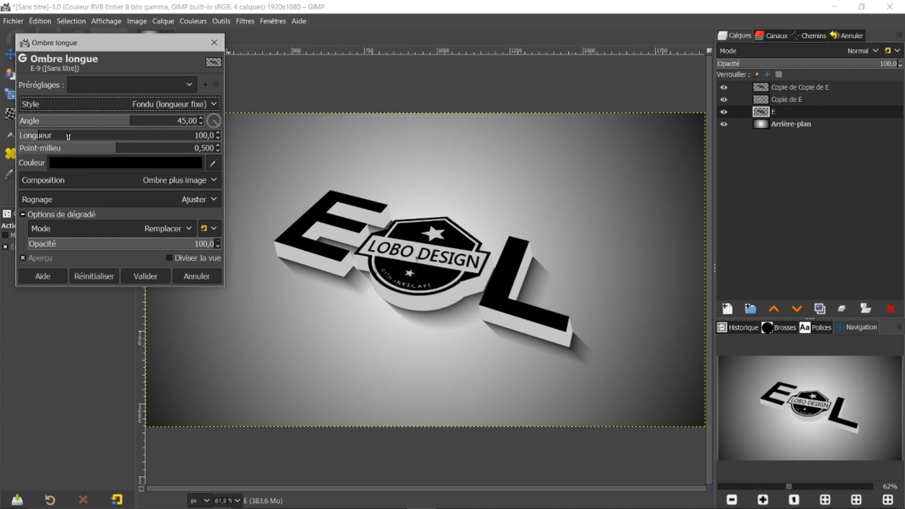
# Set the fading shadow's length to about 50.5 and its angle to about 63.47.
pyautogui.moveTo(38, 135); pyautogui.dragTo(29, 132)
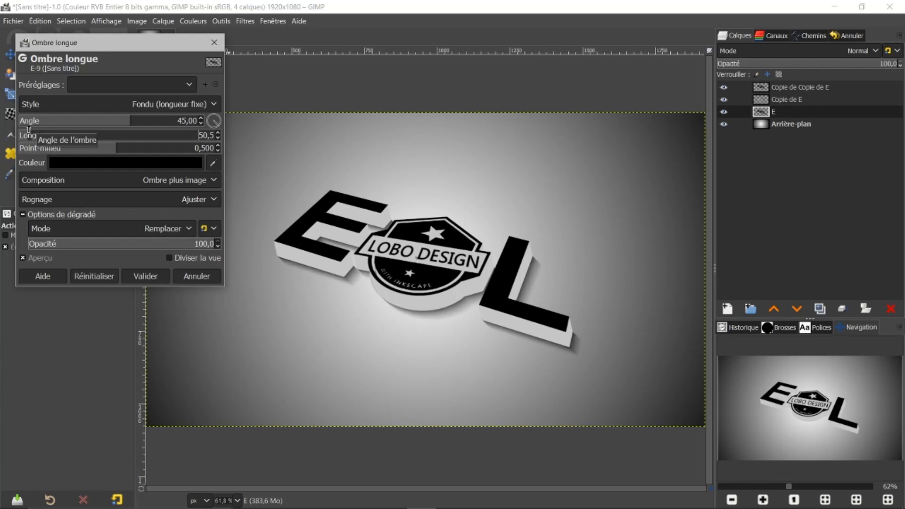
pyautogui.click(30, 135)
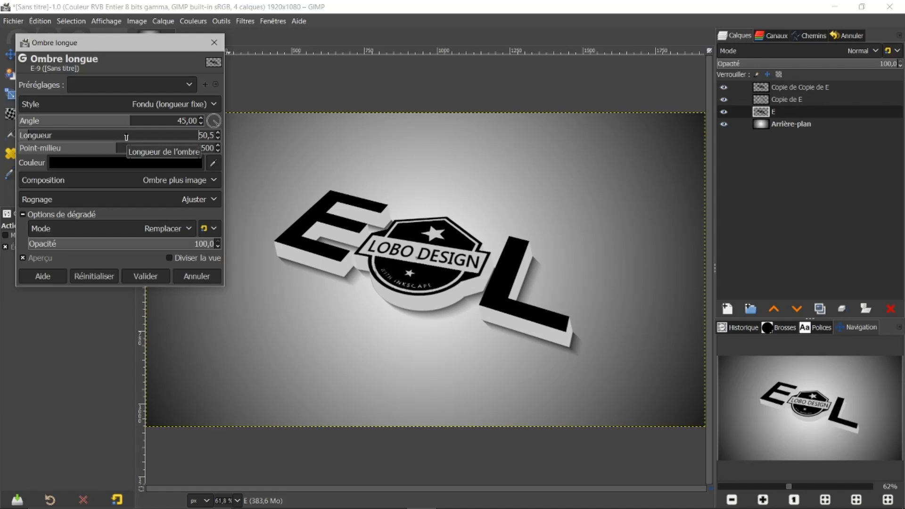
pyautogui.moveTo(131, 121)
pyautogui.mouseDown()
pyautogui.moveTo(148, 123)
pyautogui.moveTo(141, 122)
pyautogui.mouseUp()
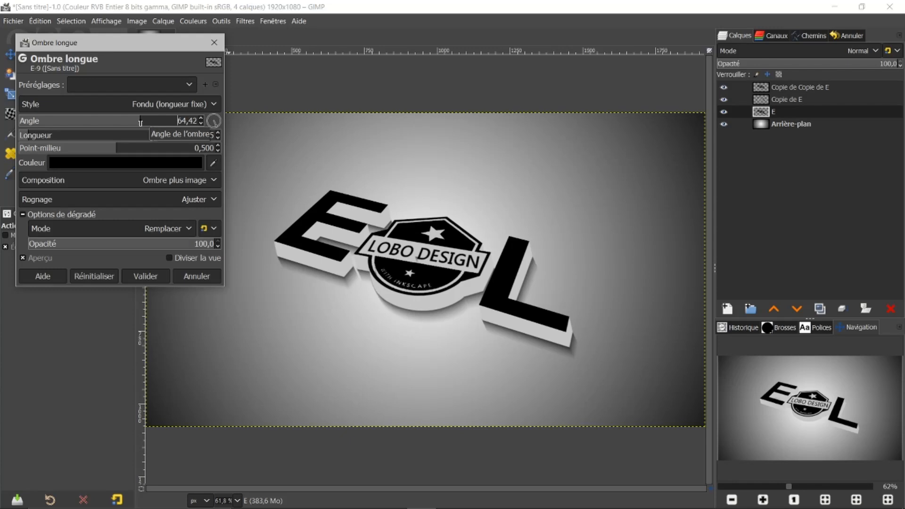
pyautogui.moveTo(140, 123); pyautogui.dragTo(139, 122)
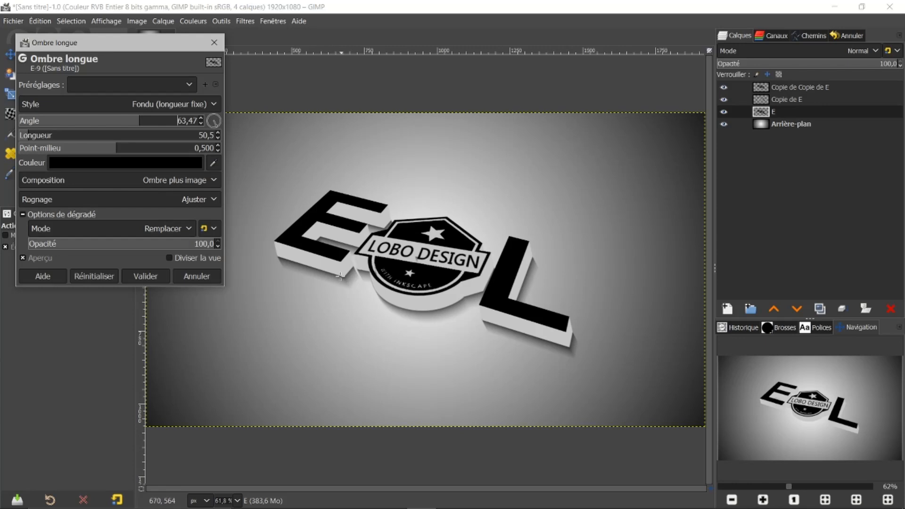
# Set the fading shadow's midpoint to about 0.315 and its length to about 60, and apply the filter.
pyautogui.moveTo(118, 152); pyautogui.dragTo(80, 160)
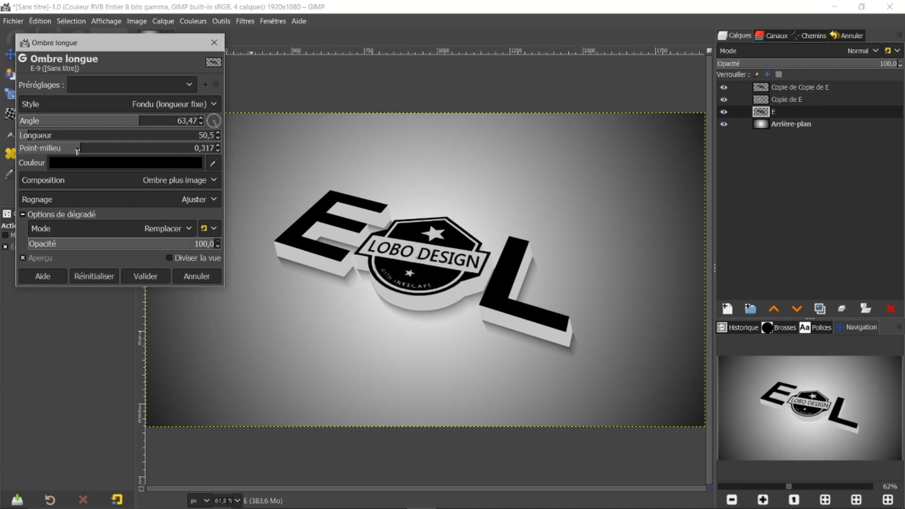
pyautogui.click(47, 136)
pyautogui.moveTo(47, 135); pyautogui.dragTo(32, 135)
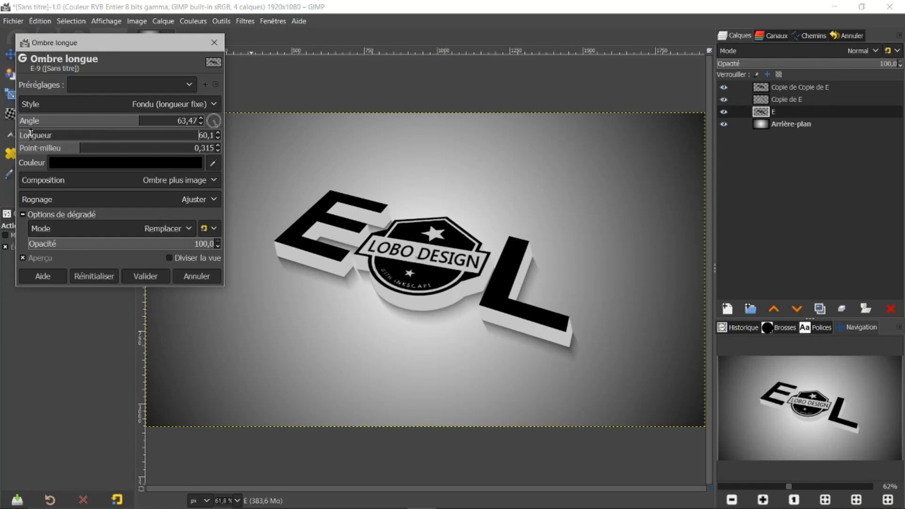
pyautogui.moveTo(31, 135); pyautogui.dragTo(33, 137)
pyautogui.click(156, 277)
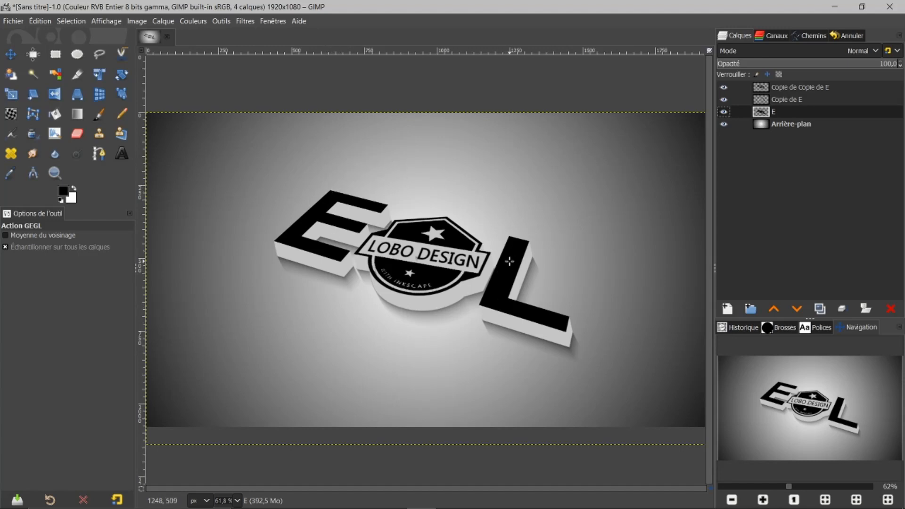
# Toggle the Copie de Copie de E layer's visibility to compare the design with and without its top face.
pyautogui.click(727, 87)
pyautogui.click(727, 86)
pyautogui.click(727, 86)
pyautogui.click(728, 85)
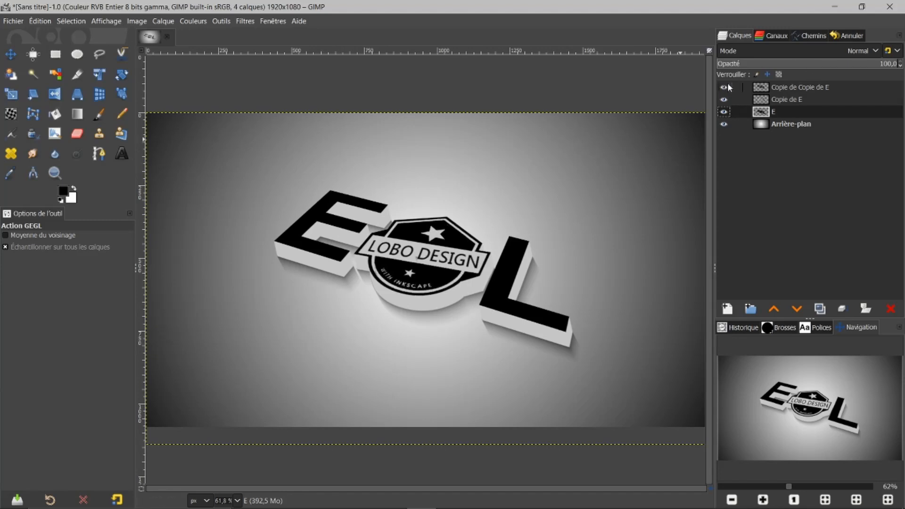
# Turn the Copie de Copie de E layer's alpha into a selection and add a transparent 1920 × 1080 px layer above it.
pyautogui.click(762, 90)
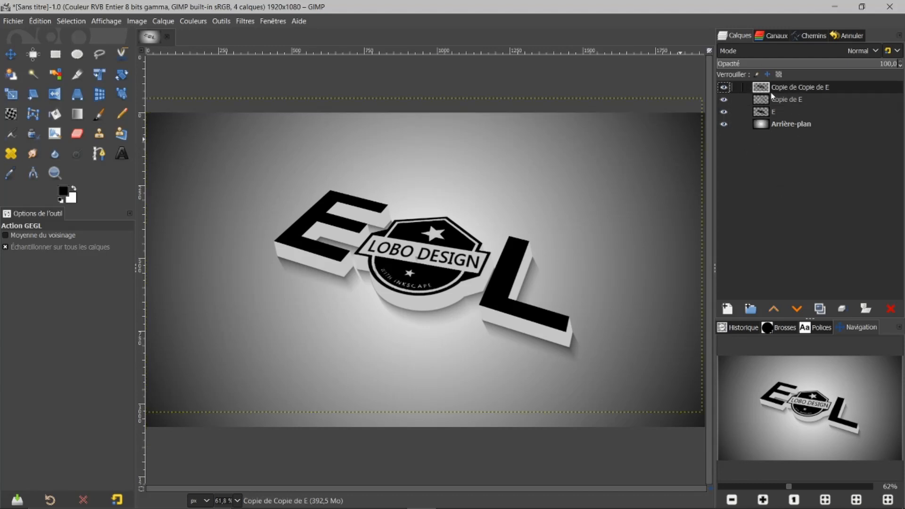
pyautogui.rightClick(765, 88)
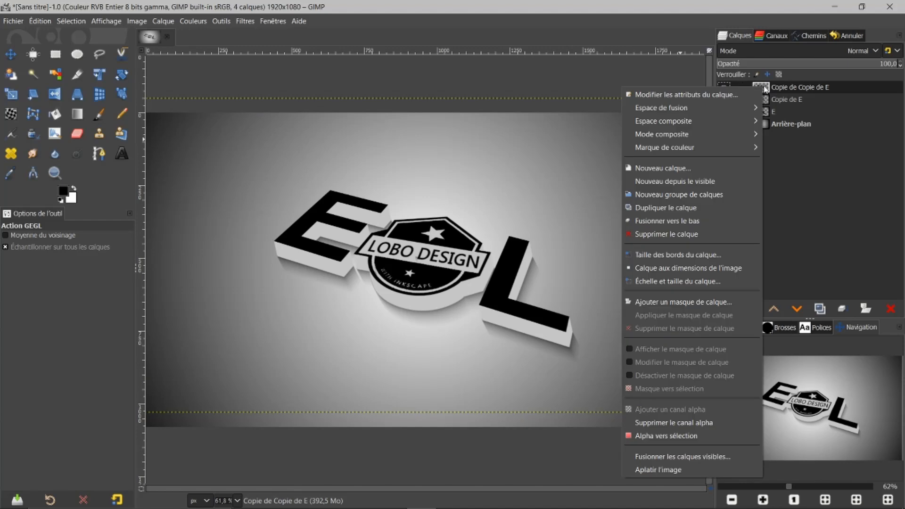
pyautogui.click(666, 436)
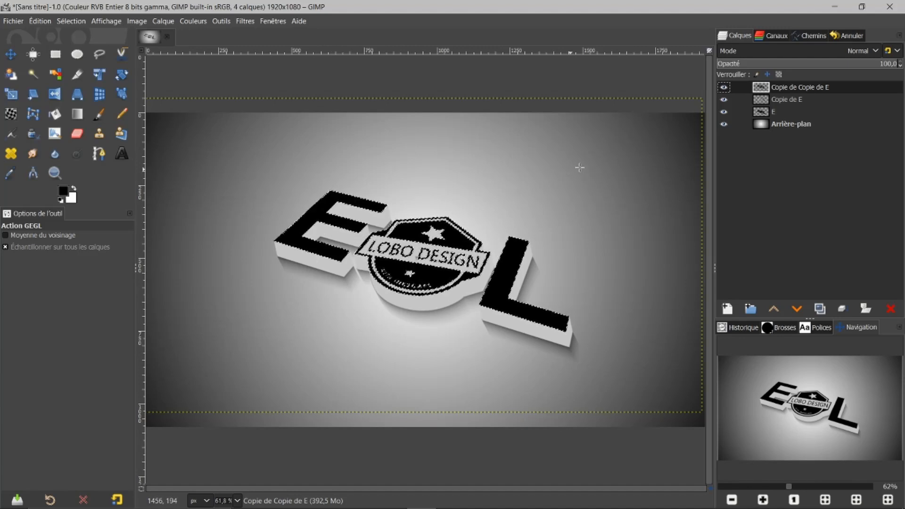
pyautogui.click(728, 309)
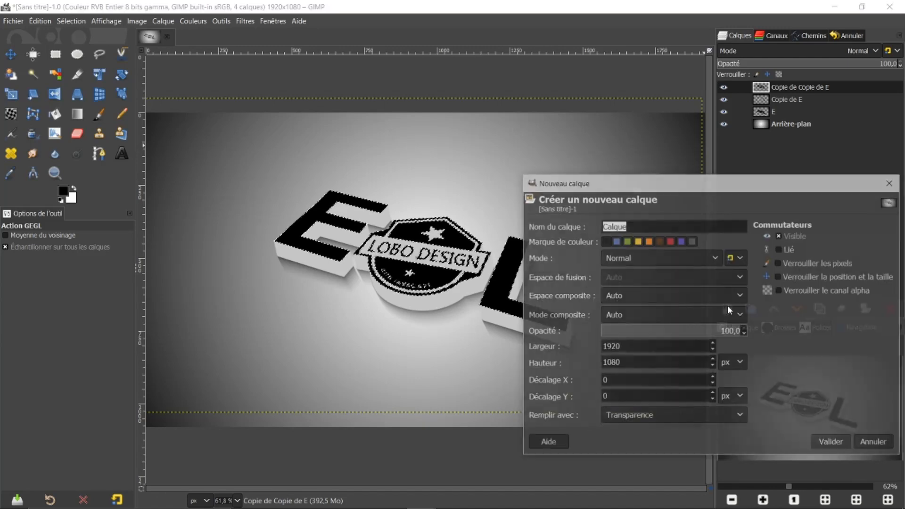
pyautogui.click(831, 443)
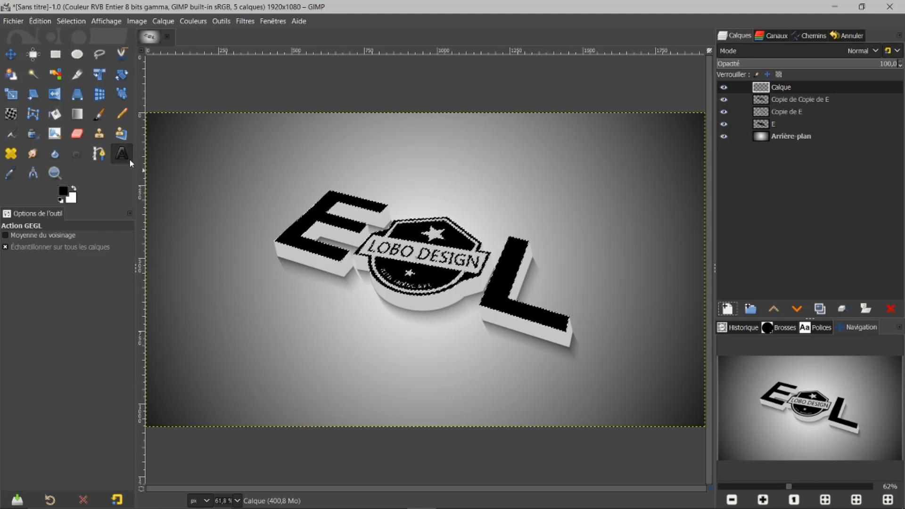
# Choose the Golden gradient for the Gradient tool.
pyautogui.click(76, 115)
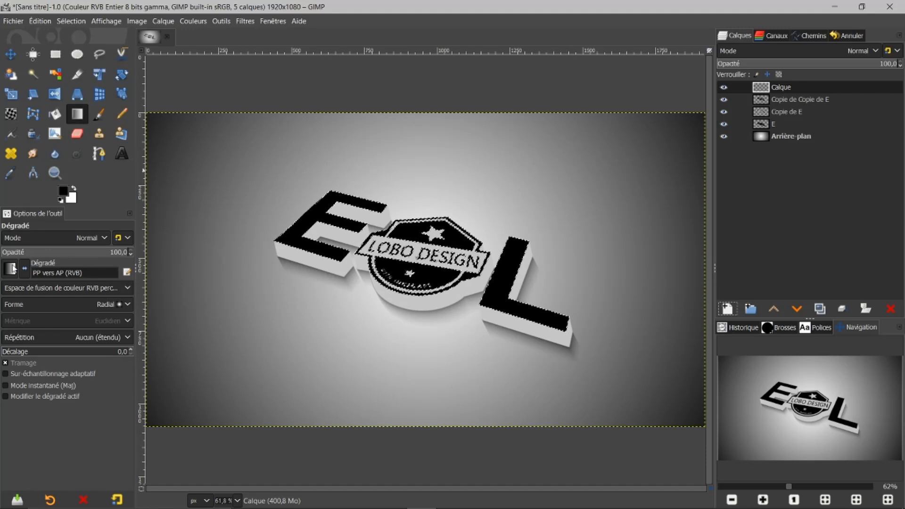
pyautogui.click(11, 269)
pyautogui.scroll(-2, 51, 328)
pyautogui.scroll(-5, 50, 328)
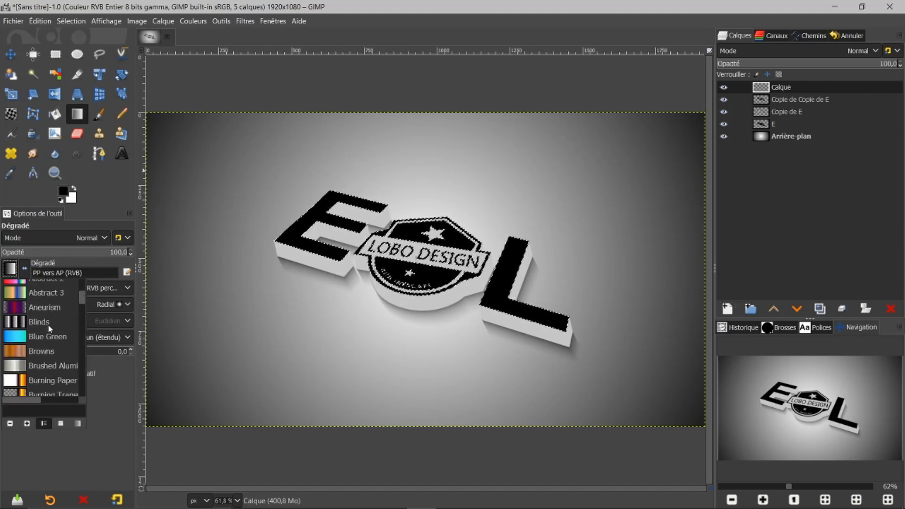
pyautogui.scroll(-5, 49, 328)
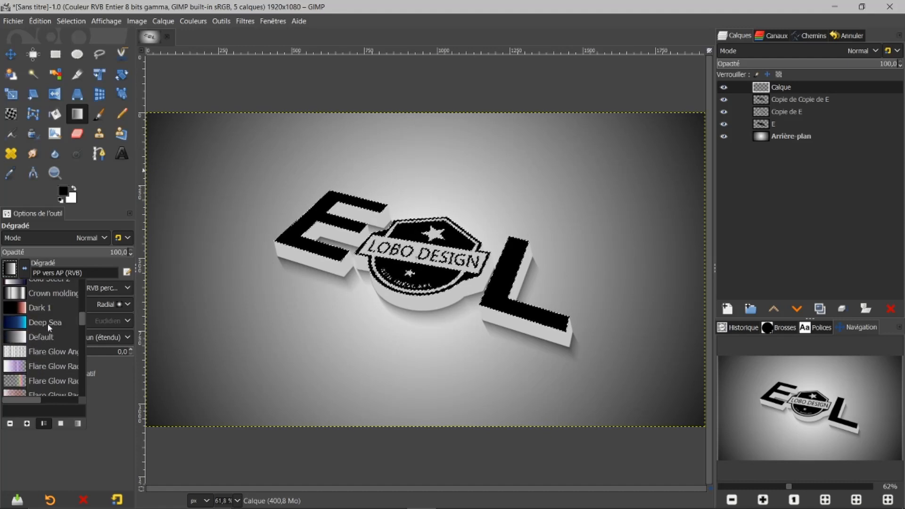
pyautogui.scroll(-3, 49, 328)
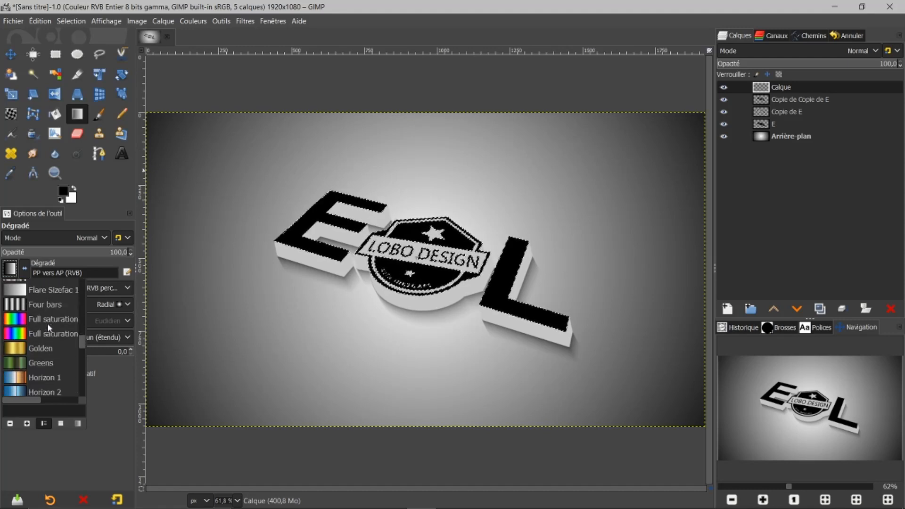
pyautogui.click(15, 332)
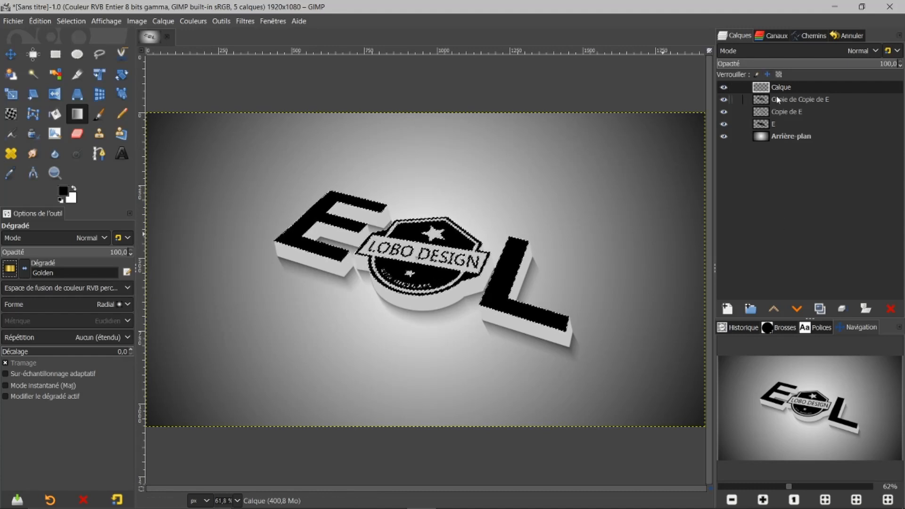
# Fill the selected letter and logo shapes with the gradient from just left of the E to right of the L, and clear the selection.
pyautogui.moveTo(252, 271); pyautogui.dragTo(600, 286)
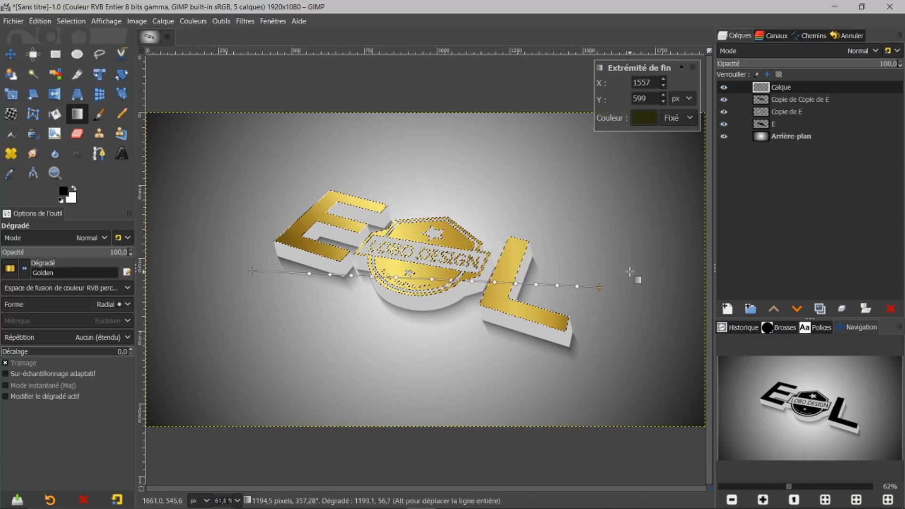
pyautogui.press('Return')
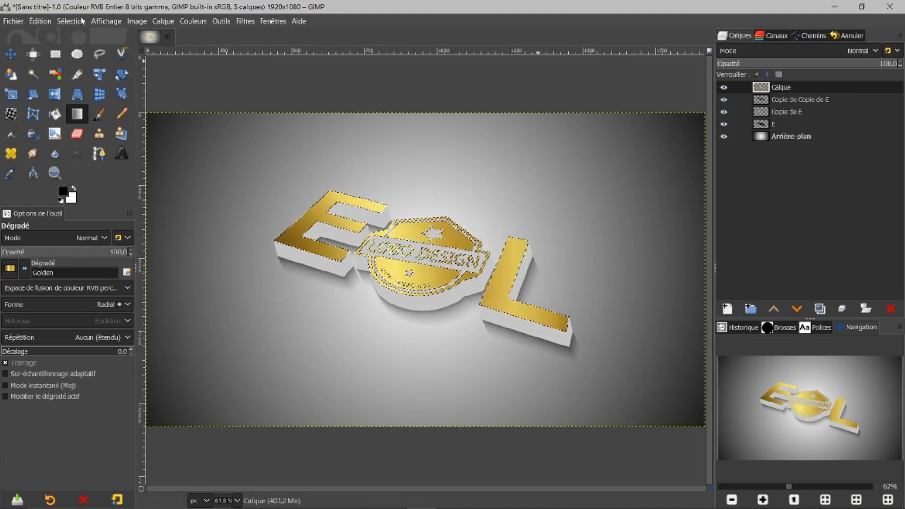
pyautogui.click(82, 21)
pyautogui.click(70, 50)
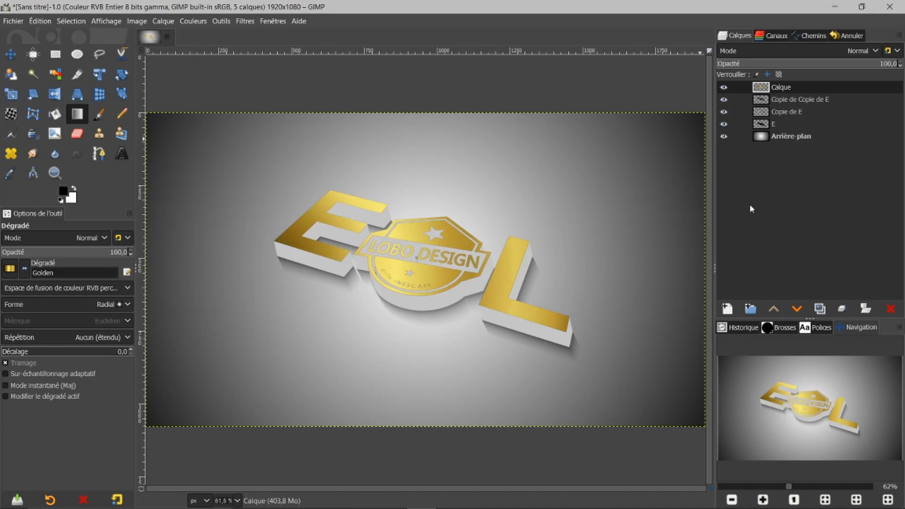
# Insert the recent image s-l400.jpg as a new layer above the gold gradient layer.
pyautogui.click(741, 326)
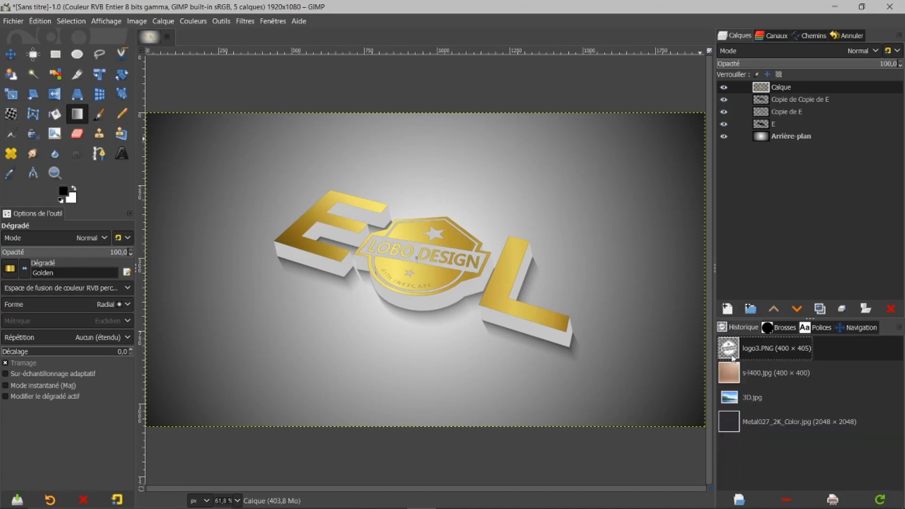
pyautogui.click(729, 371)
pyautogui.moveTo(737, 373); pyautogui.dragTo(785, 87)
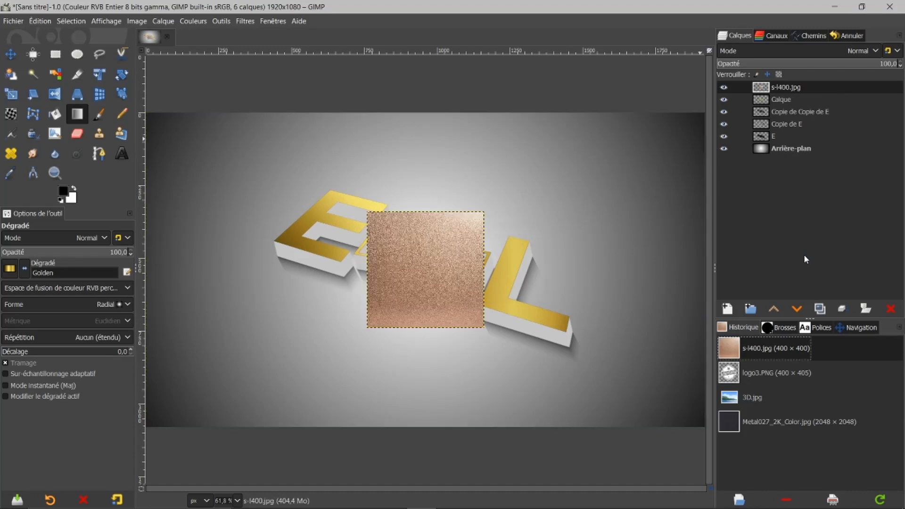
# Scale the s-l400.jpg texture layer without keeping its proportions to about 1068 × 537 px so it covers the whole design.
pyautogui.click(9, 54)
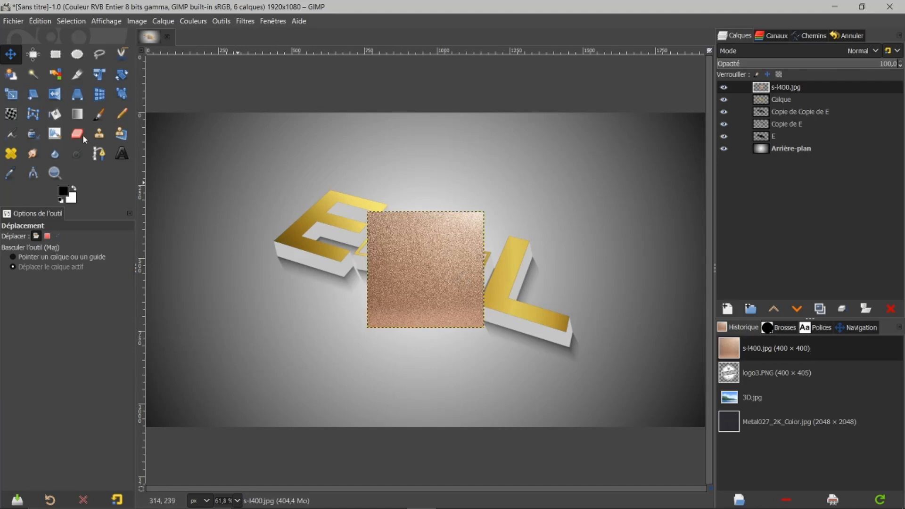
pyautogui.click(12, 100)
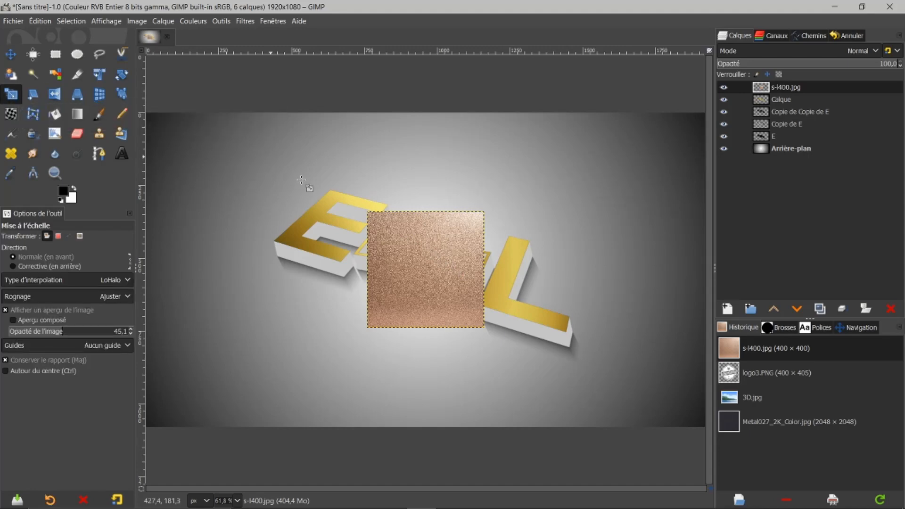
pyautogui.click(411, 270)
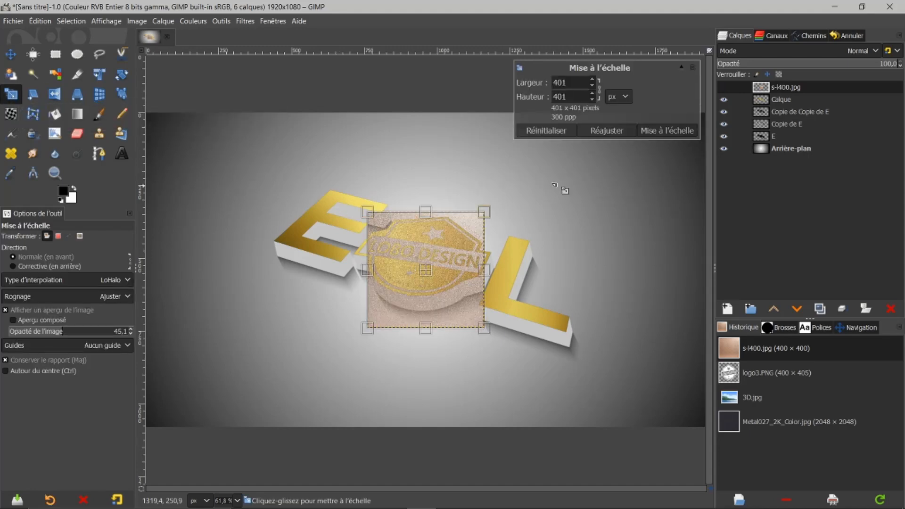
pyautogui.click(600, 94)
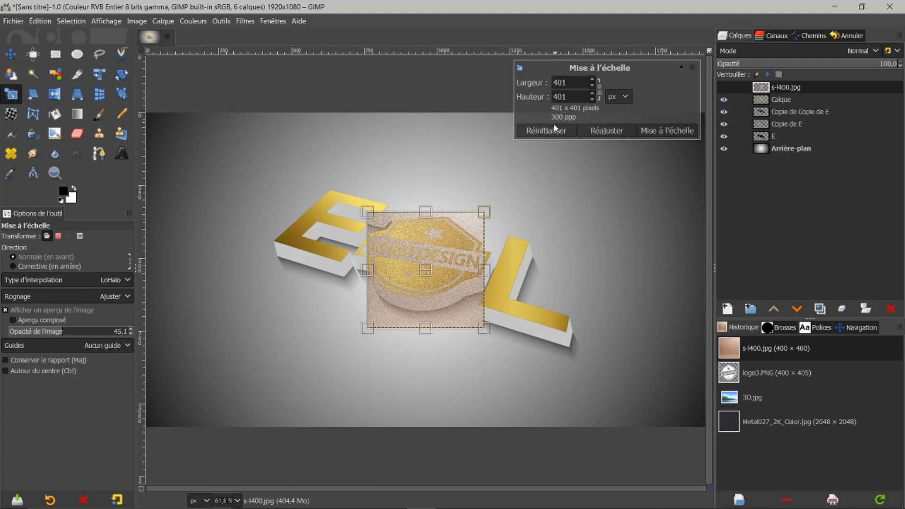
pyautogui.moveTo(376, 267); pyautogui.dragTo(264, 256)
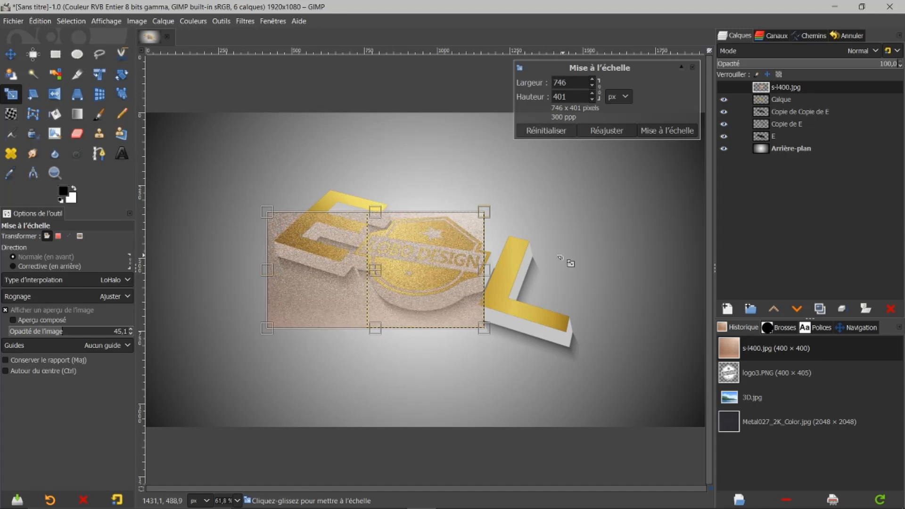
pyautogui.moveTo(490, 271); pyautogui.dragTo(579, 273)
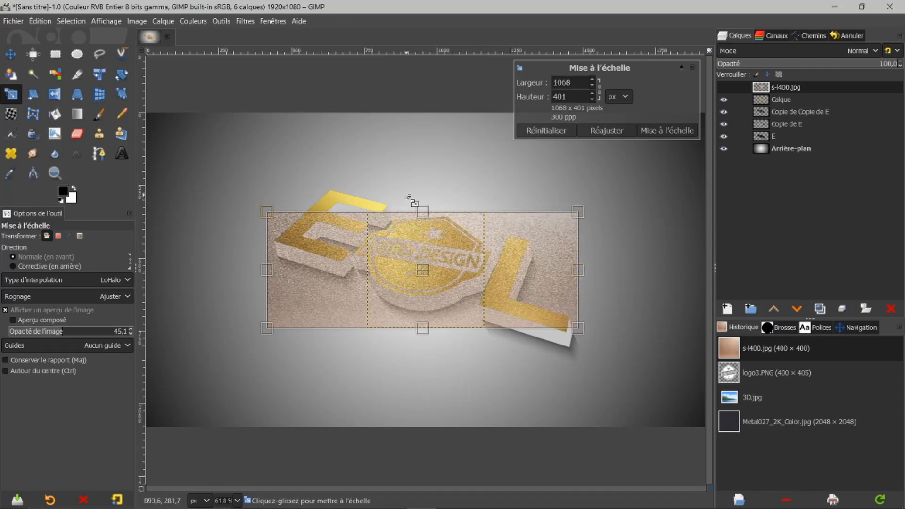
pyautogui.moveTo(422, 212); pyautogui.dragTo(424, 184)
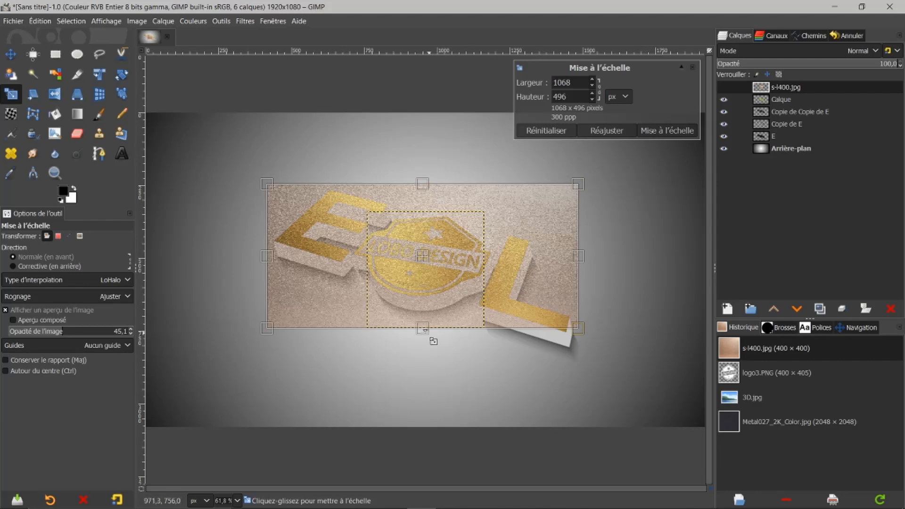
pyautogui.moveTo(423, 329); pyautogui.dragTo(423, 340)
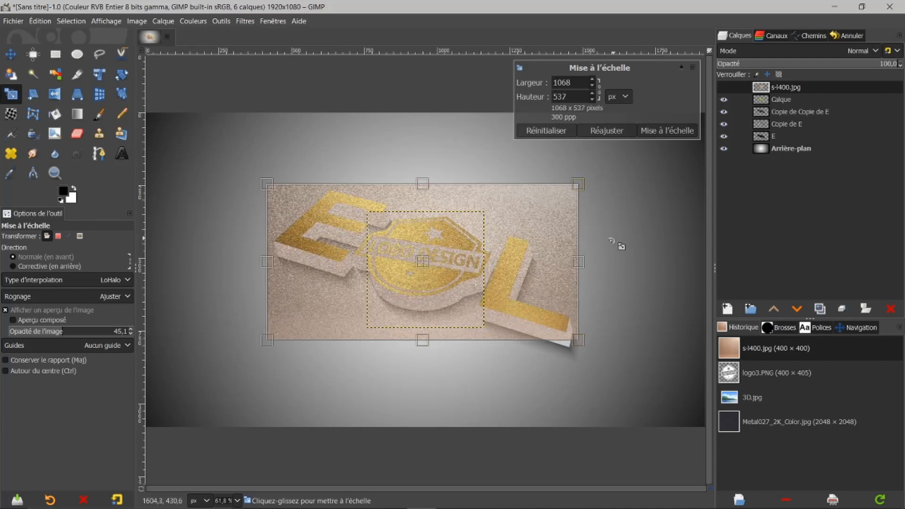
pyautogui.click(662, 132)
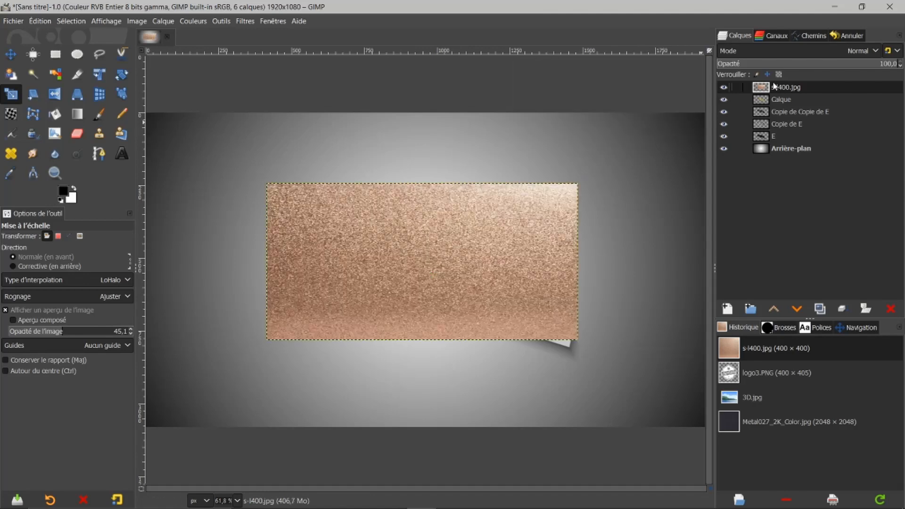
# Create a selection from the alpha of the Copie de Copie de E layer.
pyautogui.click(761, 113)
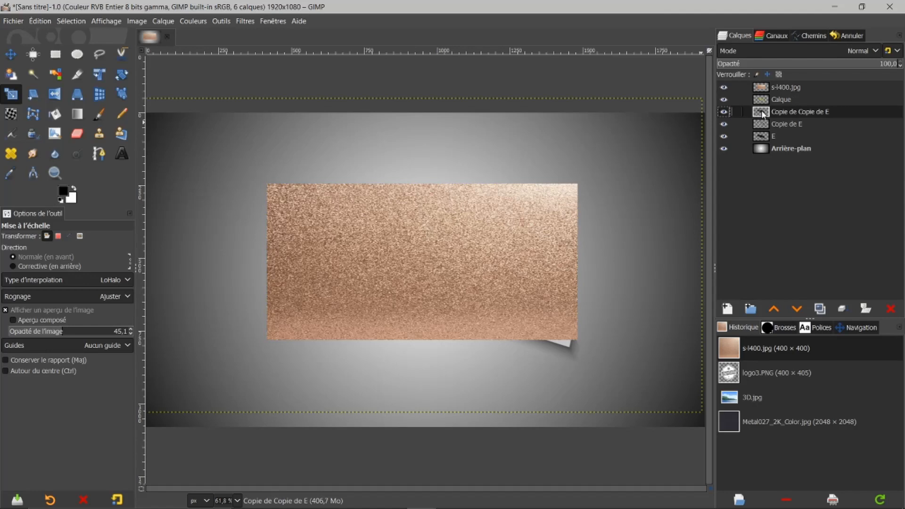
pyautogui.rightClick(762, 114)
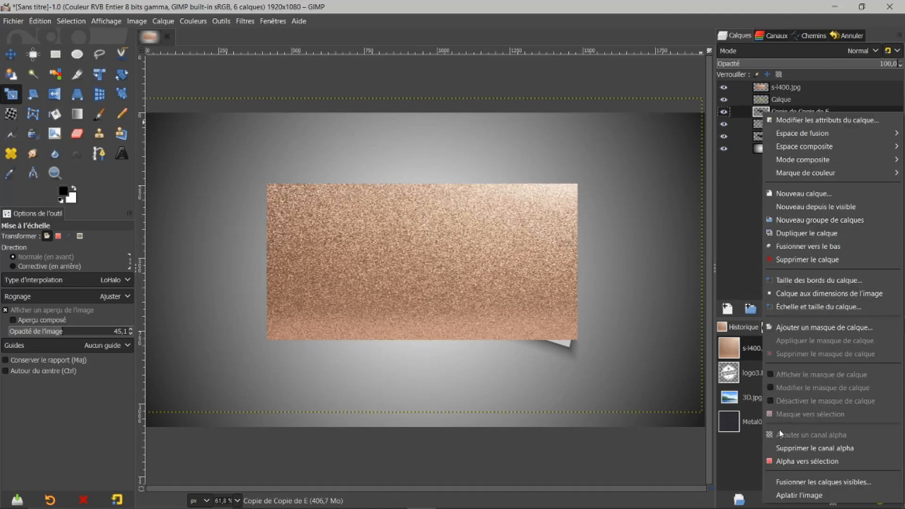
pyautogui.click(778, 462)
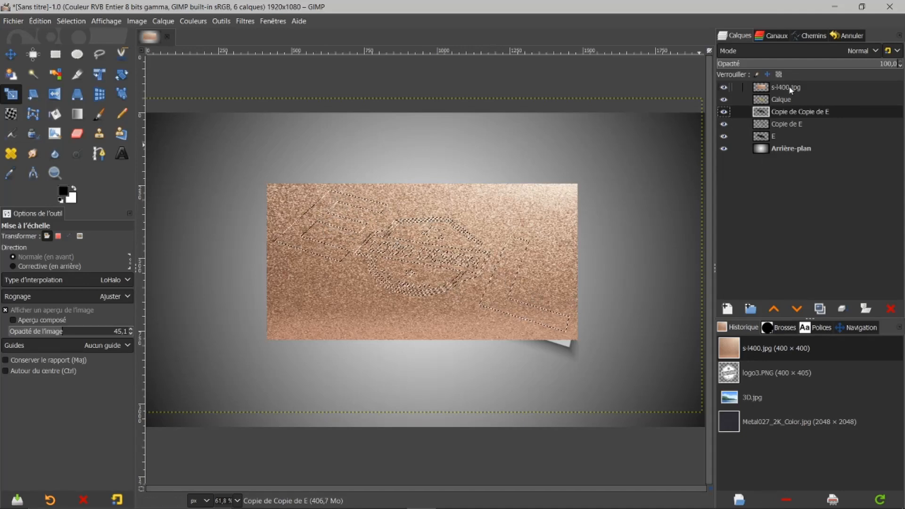
# Invert the selection and cut away the s-l400.jpg texture outside the letter and logo shapes.
pyautogui.click(764, 89)
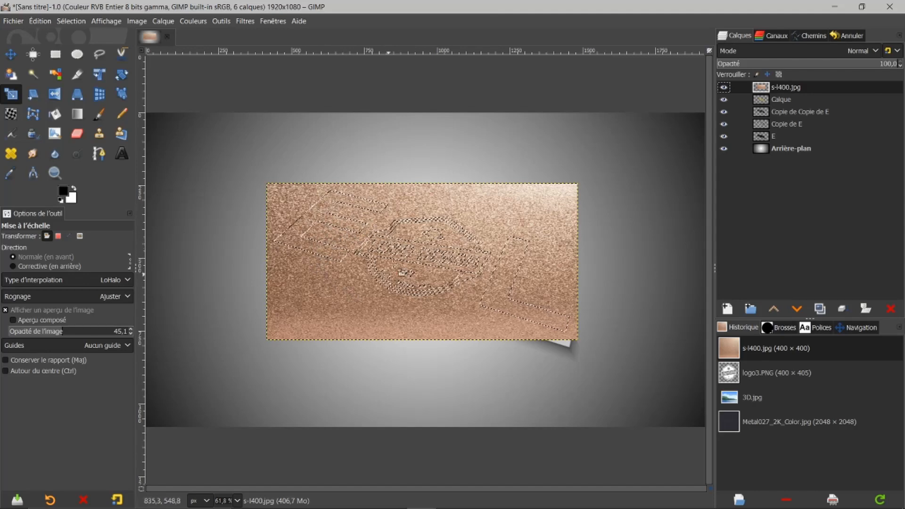
pyautogui.click(71, 20)
pyautogui.click(79, 64)
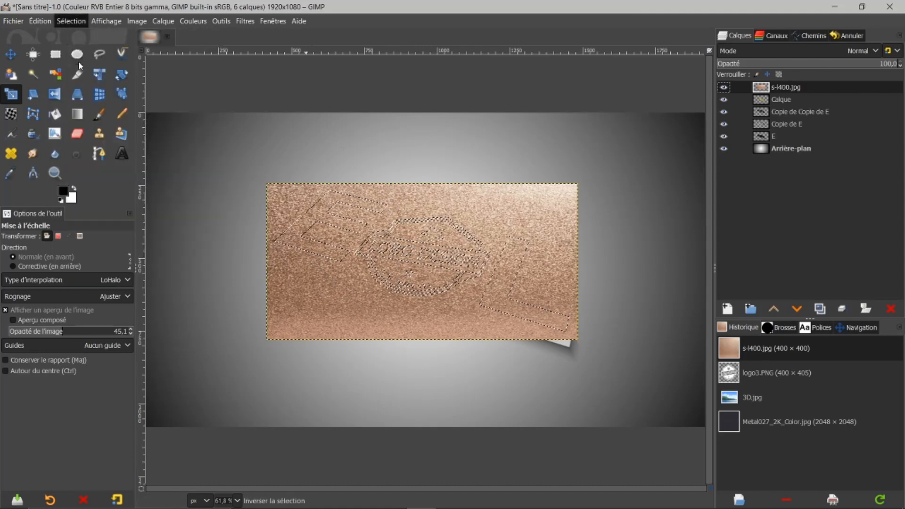
pyautogui.click(40, 21)
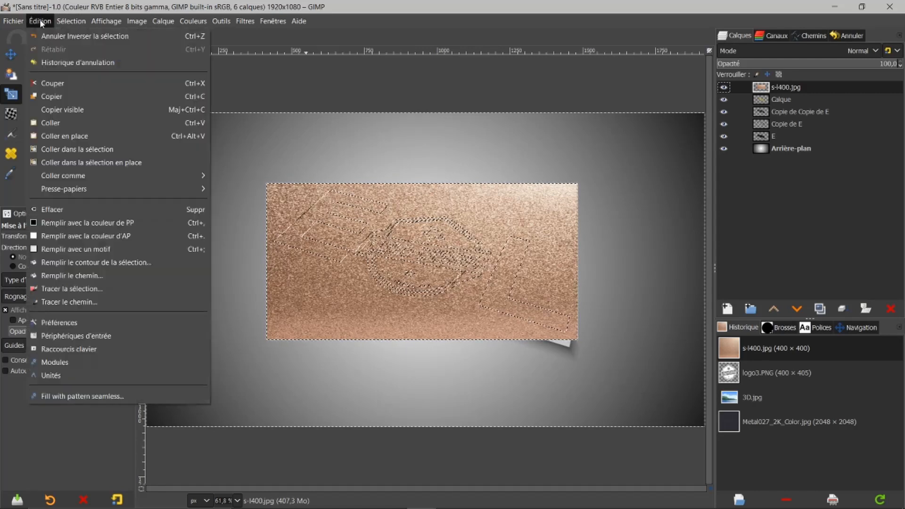
pyautogui.click(54, 83)
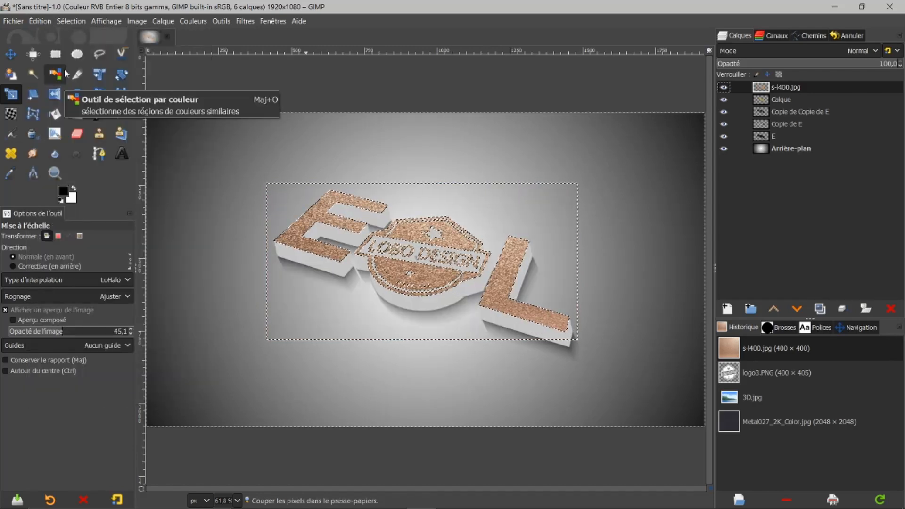
# Clear the selection and toggle the s-l400.jpg layer's visibility to compare the design with and without the texture.
pyautogui.click(61, 22)
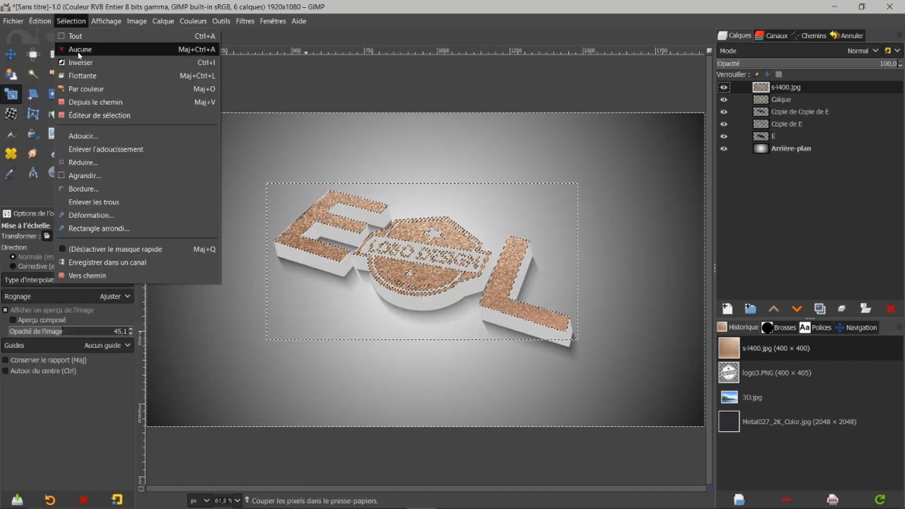
pyautogui.click(78, 50)
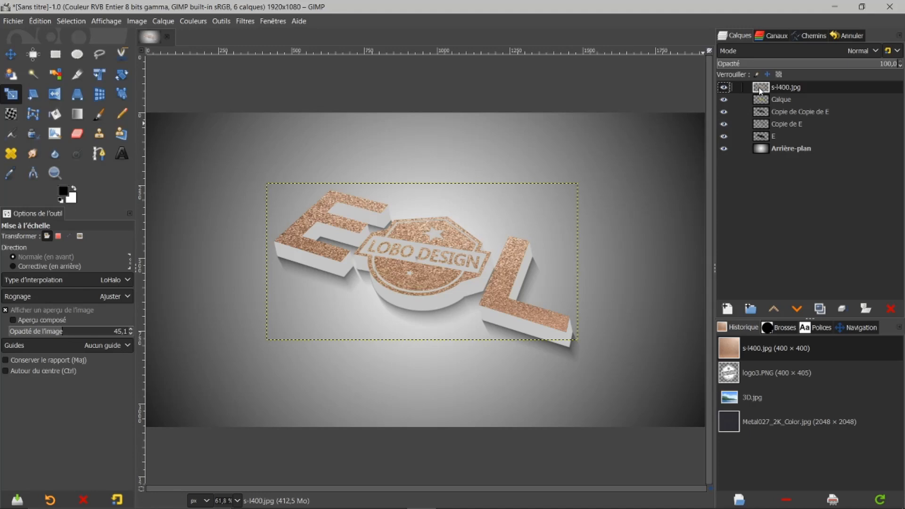
pyautogui.click(725, 88)
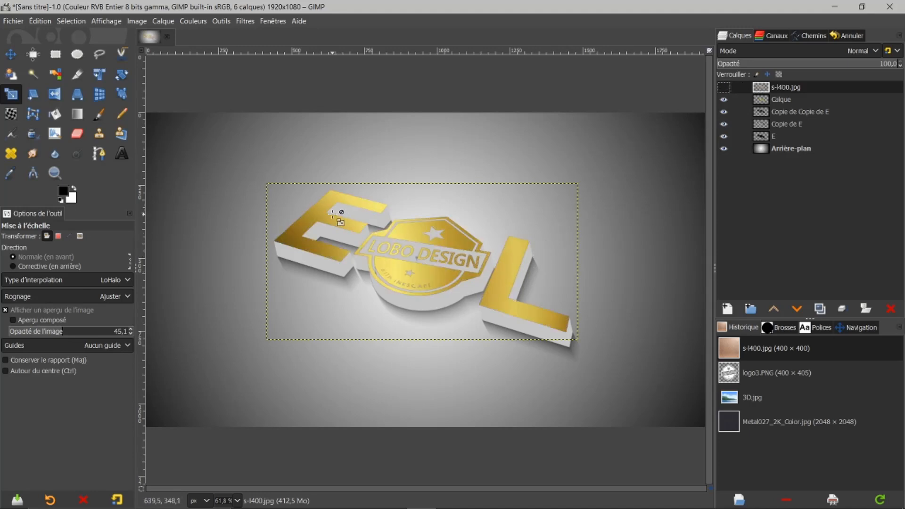
pyautogui.click(725, 88)
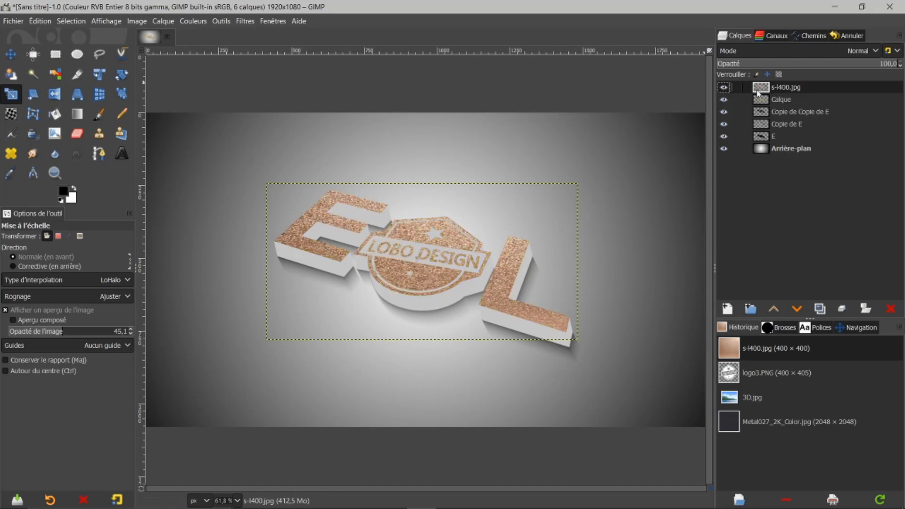
# Set the s-l400.jpg layer's blend mode to Superposer and hide the layer to compare the gold with and without glitter.
pyautogui.click(876, 50)
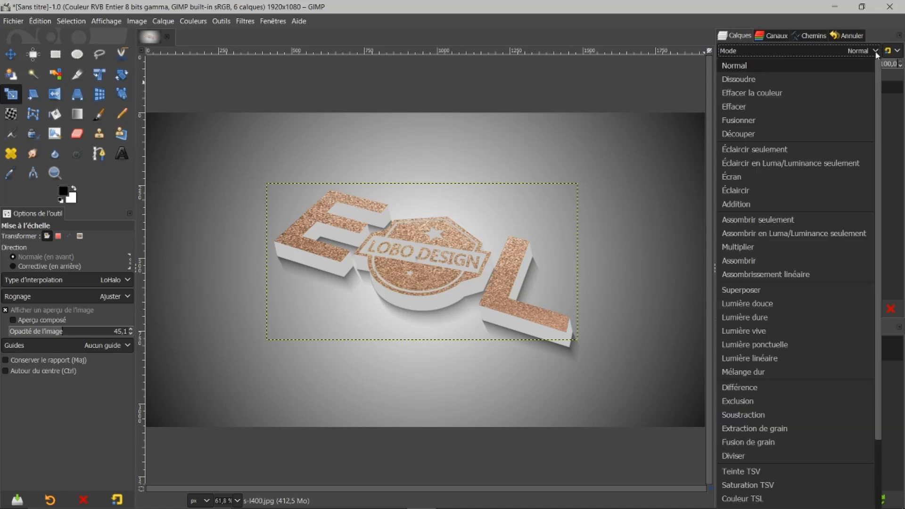
pyautogui.click(760, 290)
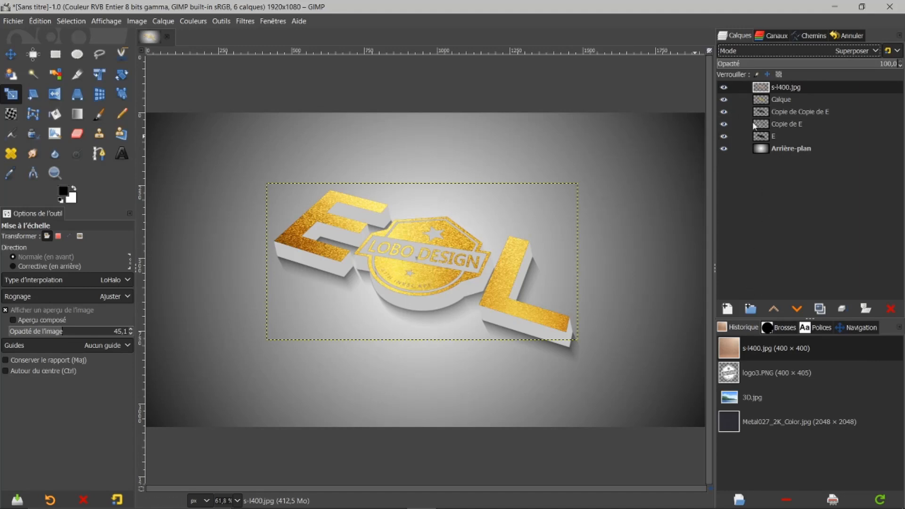
pyautogui.click(724, 87)
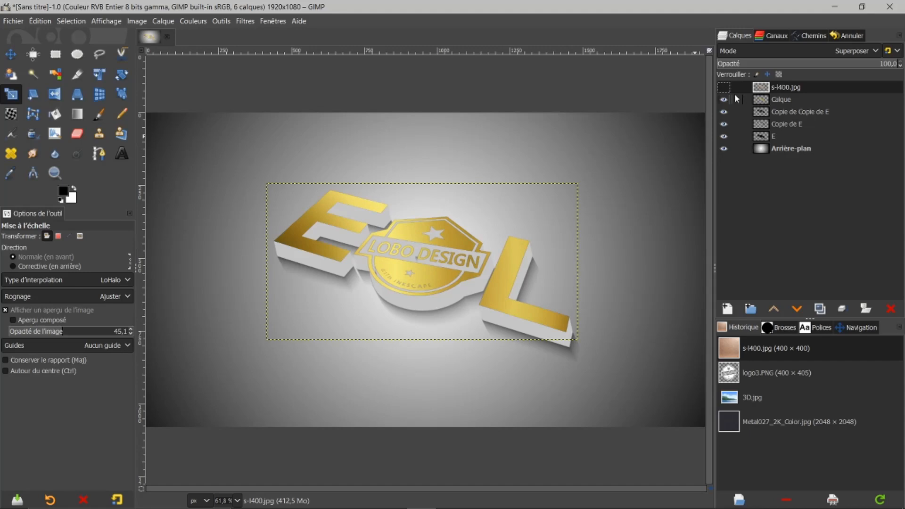
# Show the s-l400.jpg layer again and lower the Calque layer's opacity to about 72.4.
pyautogui.click(761, 102)
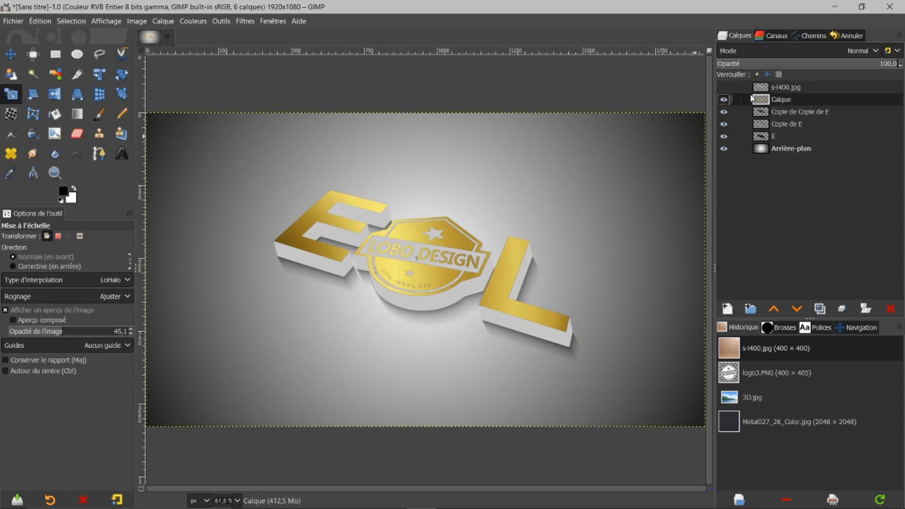
pyautogui.click(724, 88)
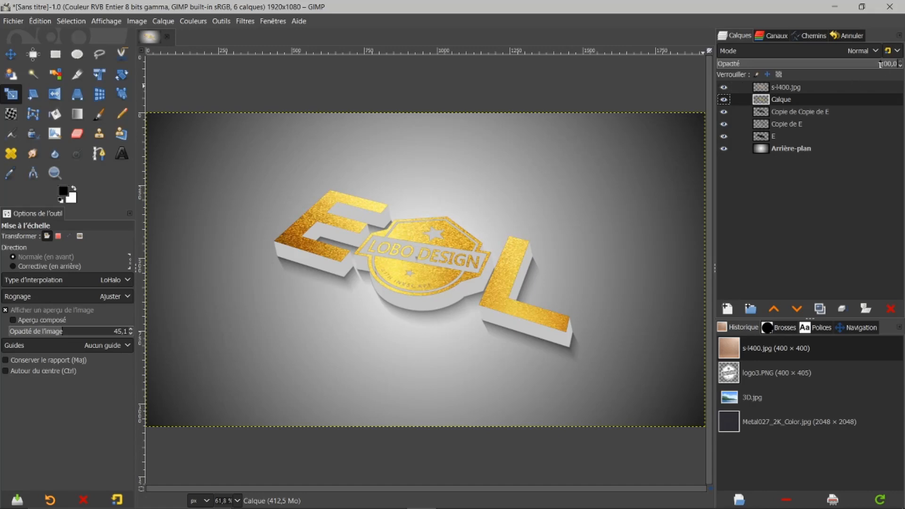
pyautogui.moveTo(881, 63); pyautogui.dragTo(846, 68)
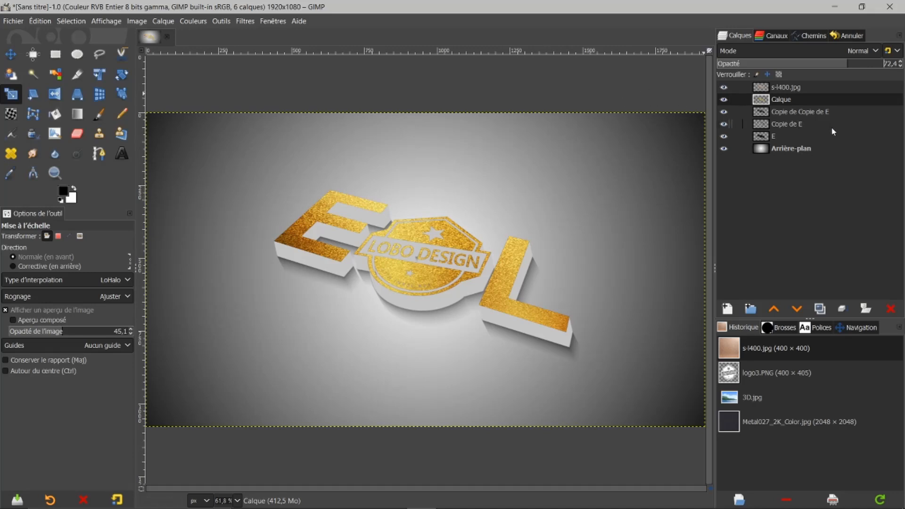
# Add the Metal027_2K_Color.jpg texture as a new layer directly above Arrière-plan.
pyautogui.click(765, 150)
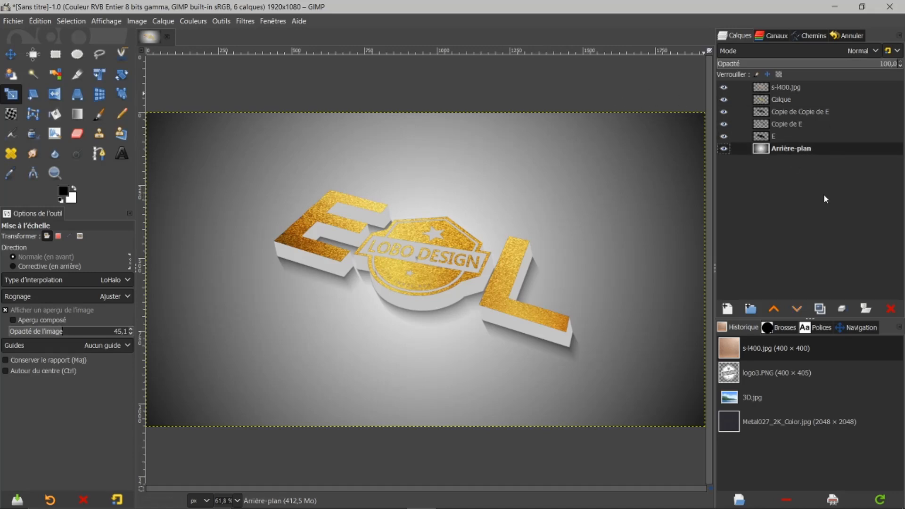
pyautogui.click(730, 424)
pyautogui.moveTo(730, 424); pyautogui.dragTo(786, 149)
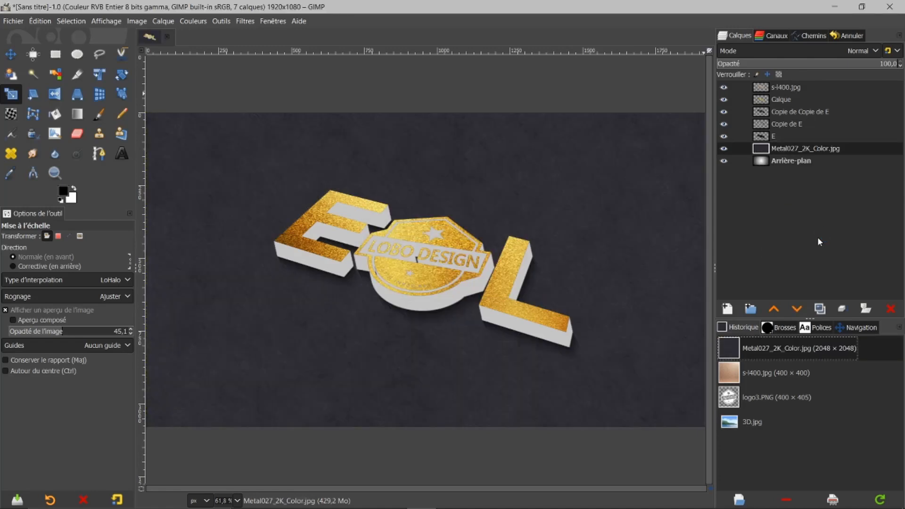
# Scale the Metal027_2K_Color.jpg layer to about 2048 × 1187 px so it fits closely around the canvas height.
pyautogui.scroll(-1, 505, 198)
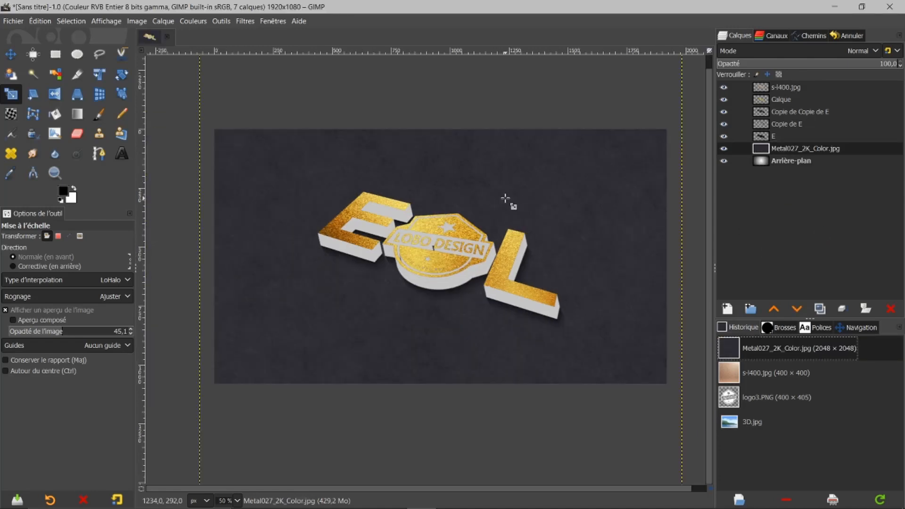
pyautogui.scroll(-1, 506, 199)
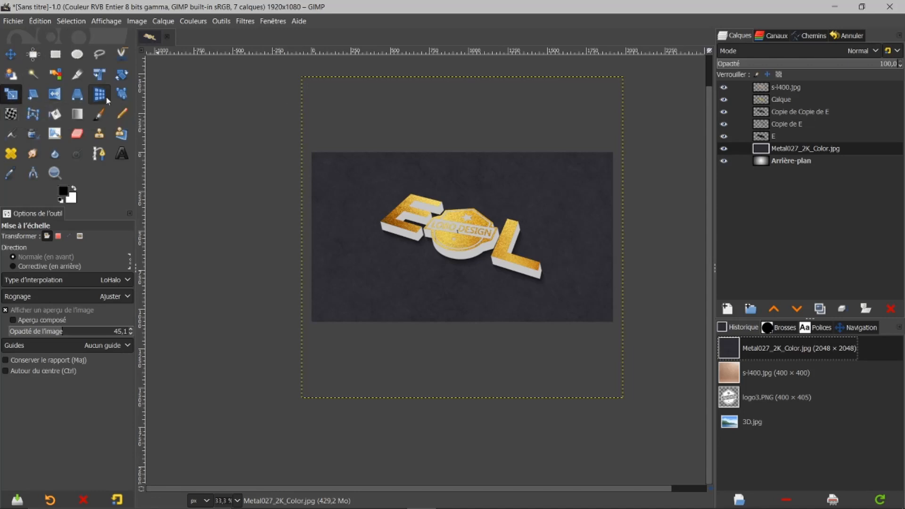
pyautogui.click(386, 106)
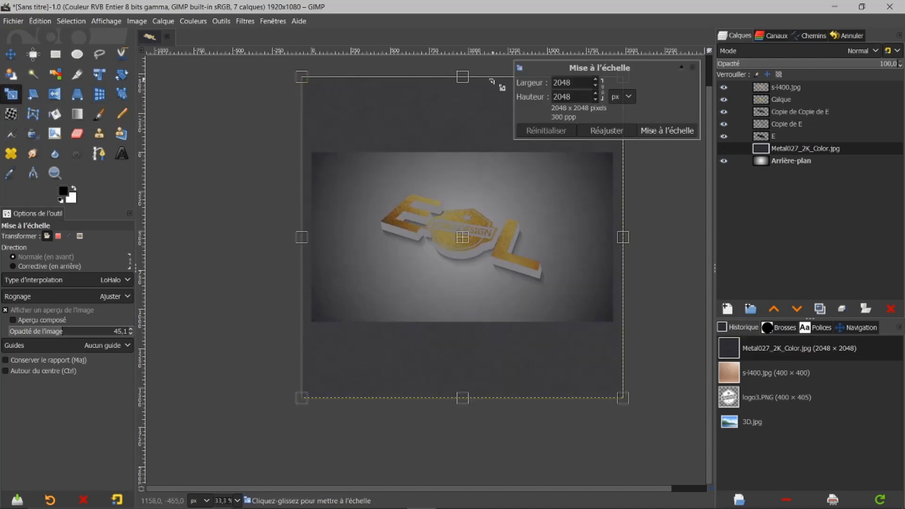
pyautogui.moveTo(464, 78); pyautogui.dragTo(466, 146)
pyautogui.moveTo(469, 398); pyautogui.dragTo(467, 326)
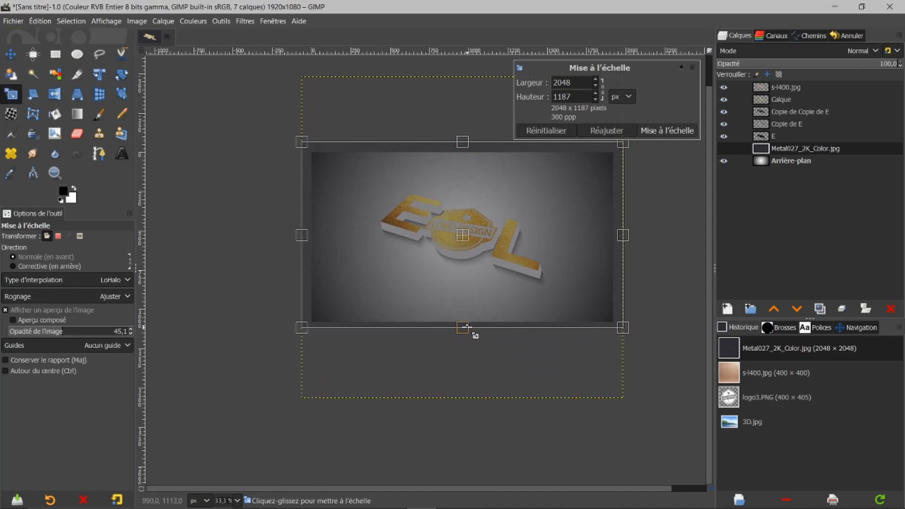
pyautogui.click(672, 134)
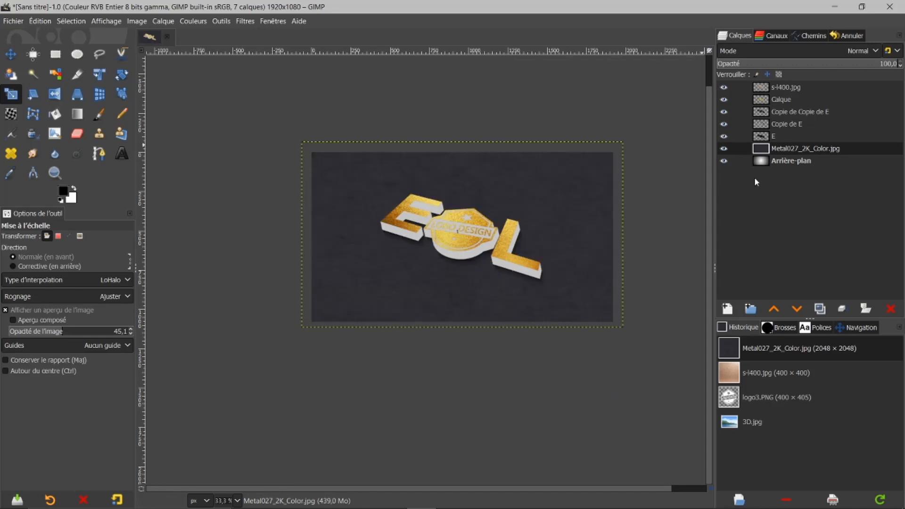
pyautogui.click(852, 328)
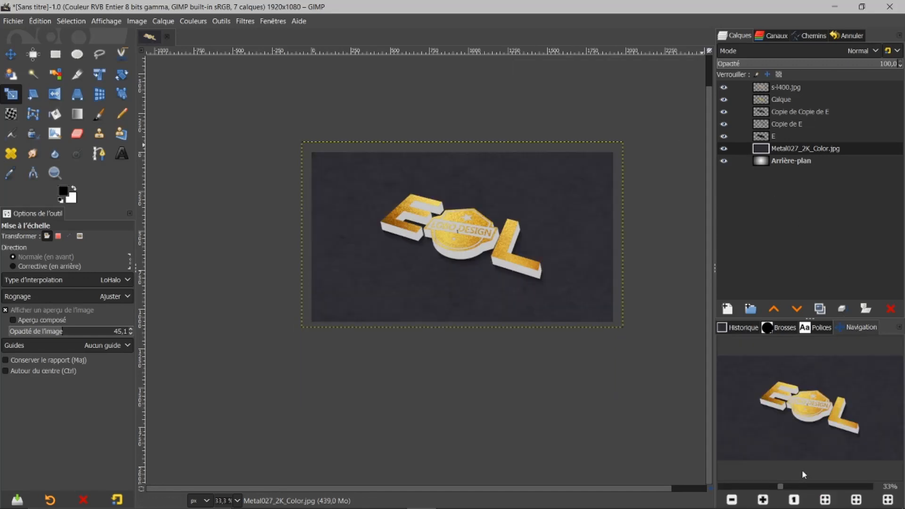
pyautogui.click(824, 499)
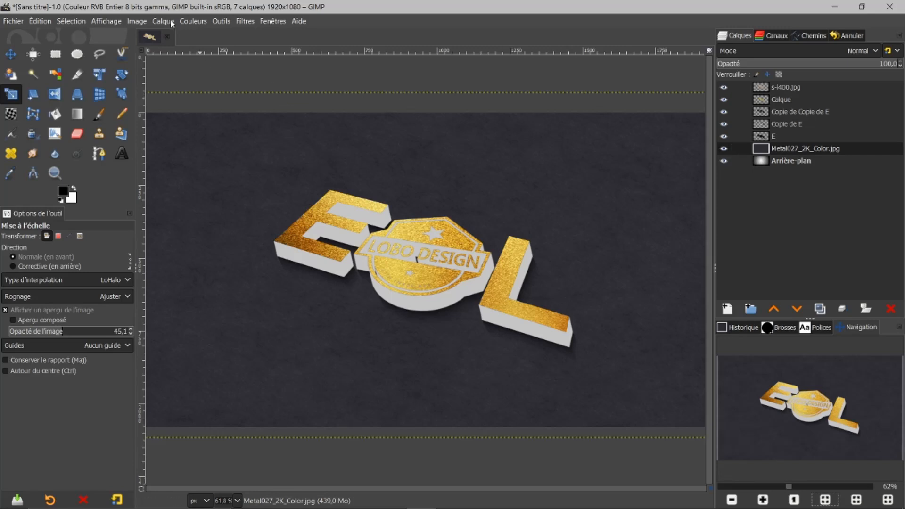
# Colorize the Metal027_2K_Color.jpg layer dark crimson with hue about 0.9183, saturation about 0.7524 and lightness about 0.077.
pyautogui.click(192, 20)
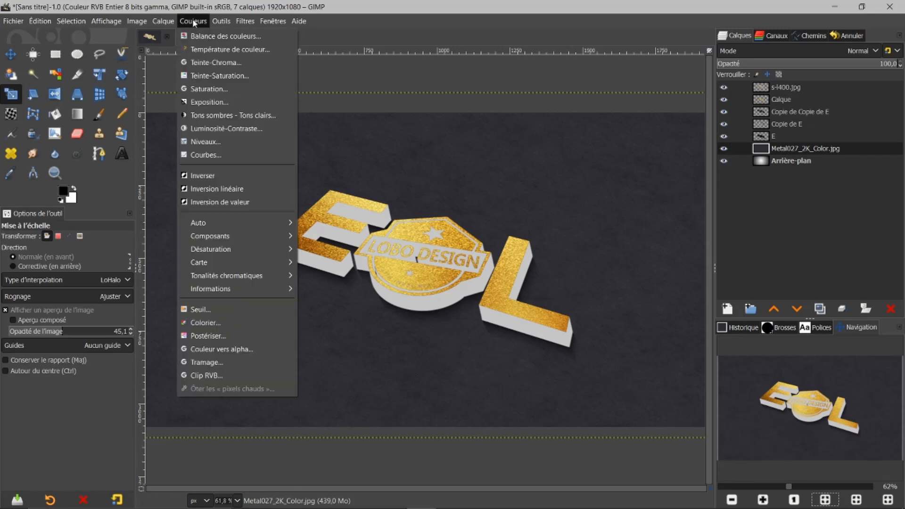
pyautogui.click(200, 322)
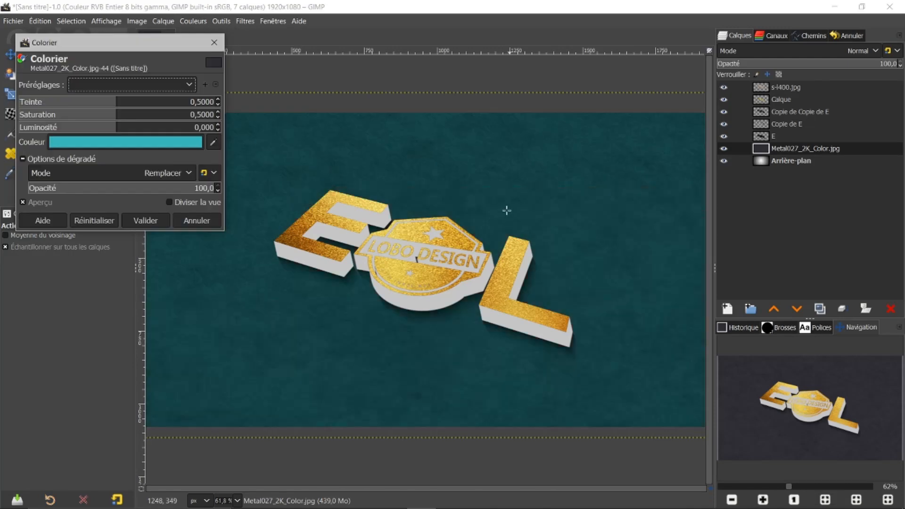
pyautogui.moveTo(118, 101); pyautogui.dragTo(178, 110)
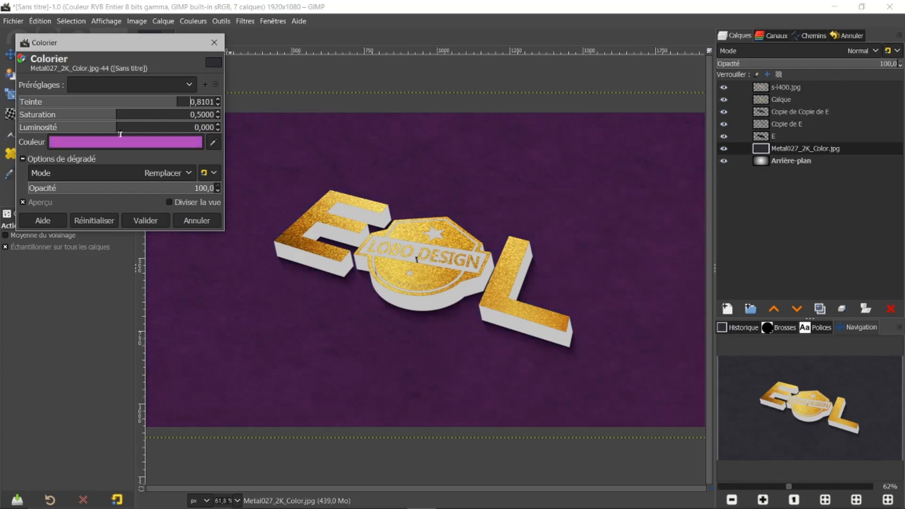
pyautogui.moveTo(116, 116); pyautogui.dragTo(144, 128)
pyautogui.moveTo(180, 105)
pyautogui.mouseDown()
pyautogui.moveTo(204, 117)
pyautogui.moveTo(187, 109)
pyautogui.mouseUp()
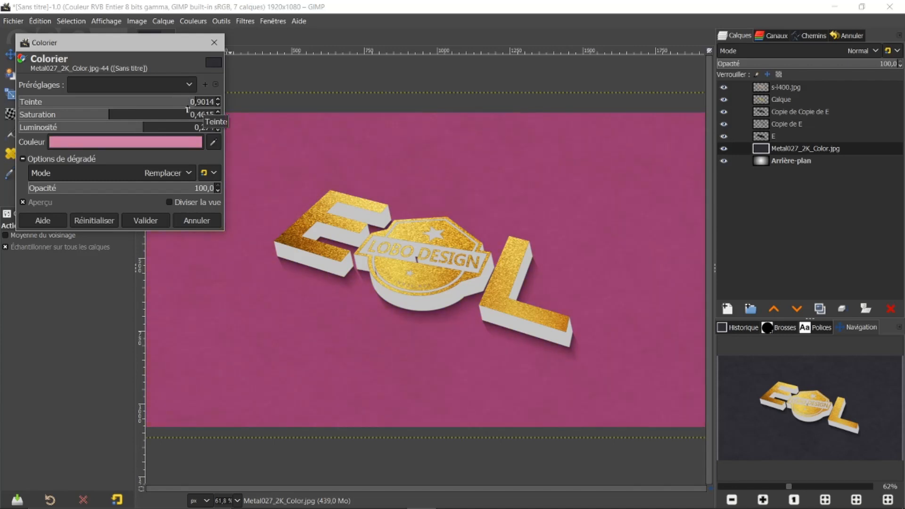
pyautogui.moveTo(106, 120); pyautogui.dragTo(129, 126)
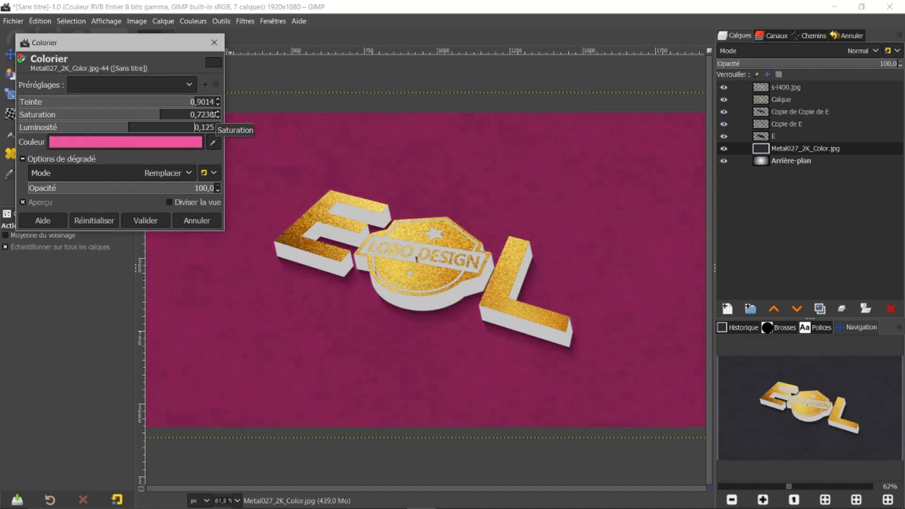
pyautogui.click(196, 102)
pyautogui.moveTo(196, 103); pyautogui.dragTo(124, 129)
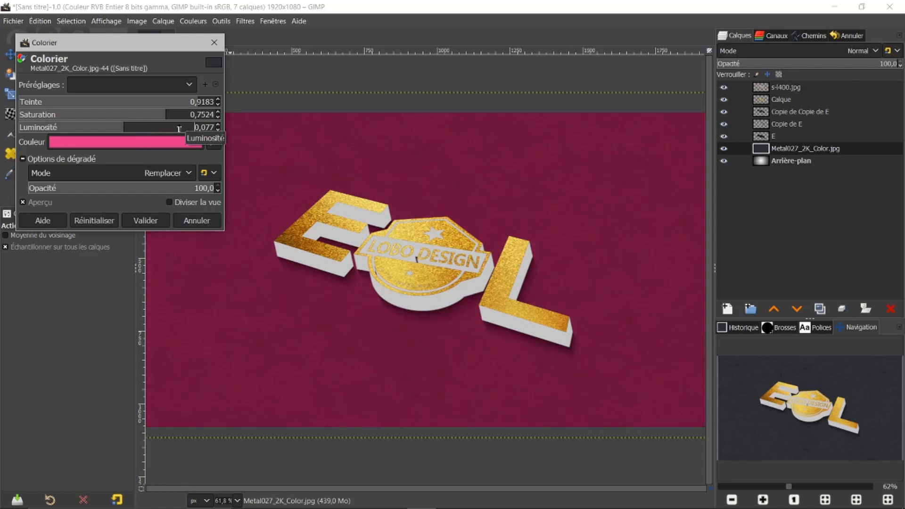
pyautogui.click(157, 225)
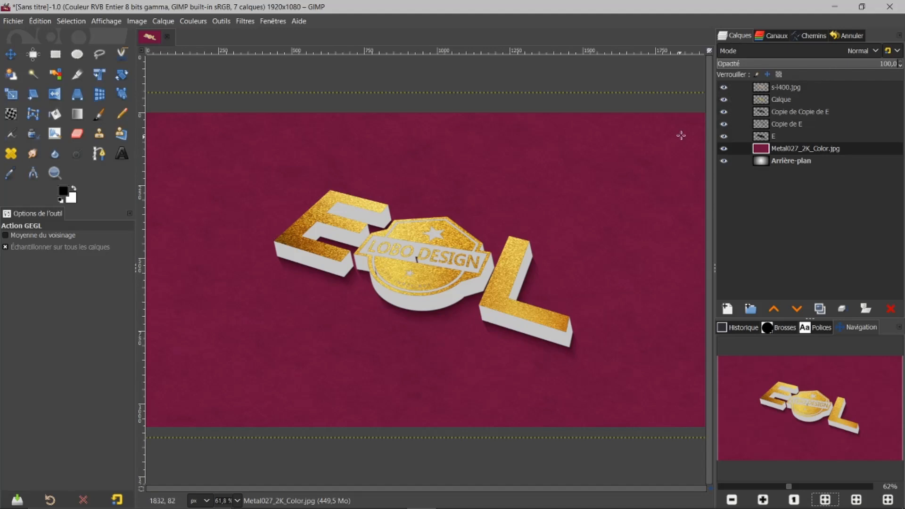
# Toggle the Copie de E layer's visibility to check the extrusion, and create a selection from that layer's alpha.
pyautogui.click(724, 124)
pyautogui.click(724, 124)
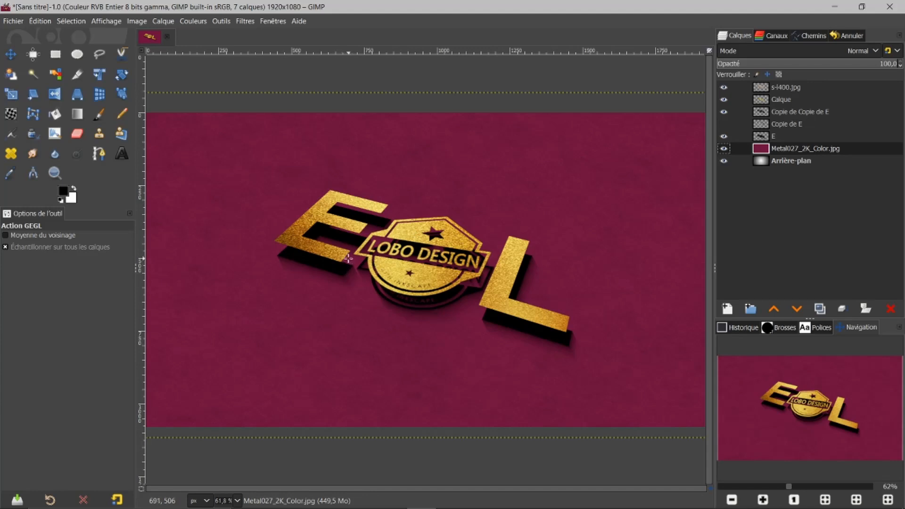
pyautogui.click(725, 124)
pyautogui.click(758, 125)
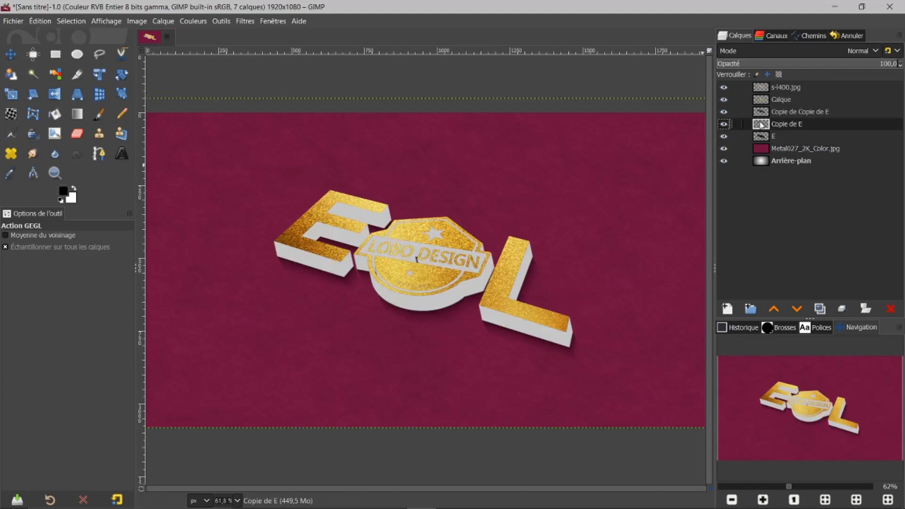
pyautogui.rightClick(759, 127)
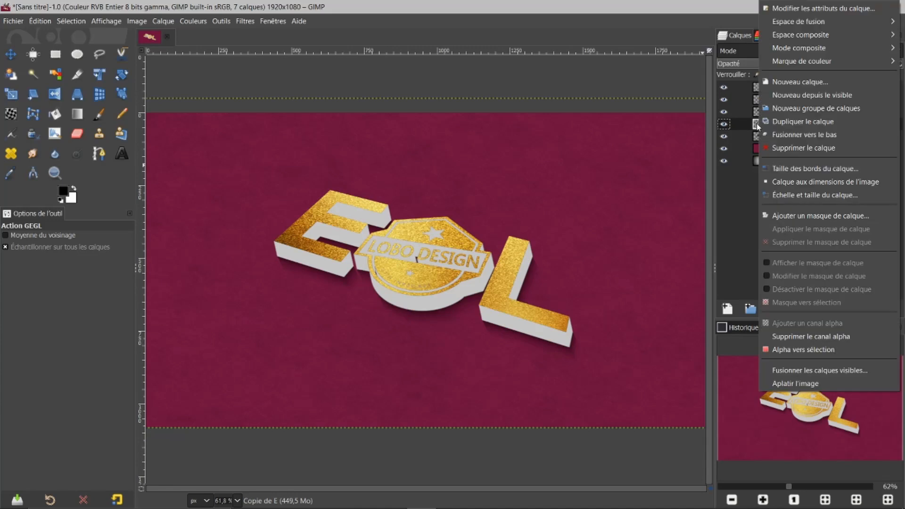
pyautogui.click(785, 349)
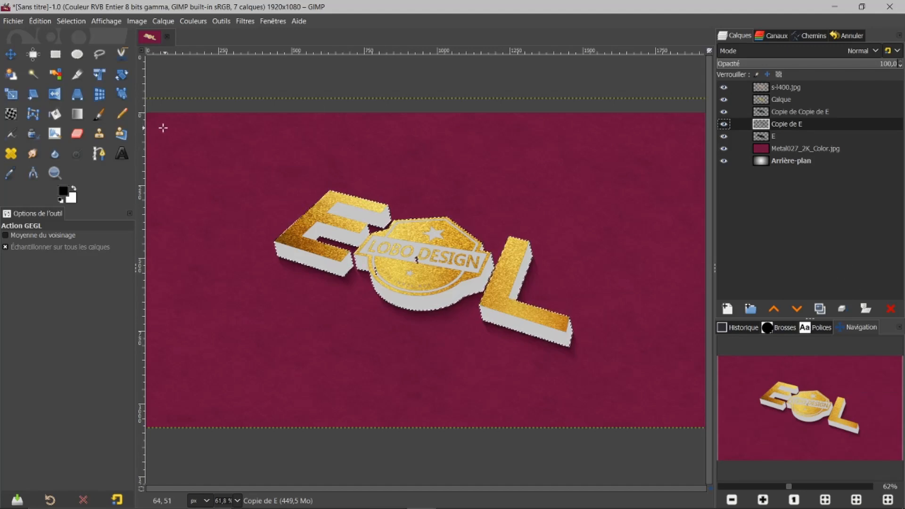
# Fill the selected extrusion on Copie de E with a radial Rounded edge gradient about 1274 px long across the design, and clear the selection.
pyautogui.click(77, 113)
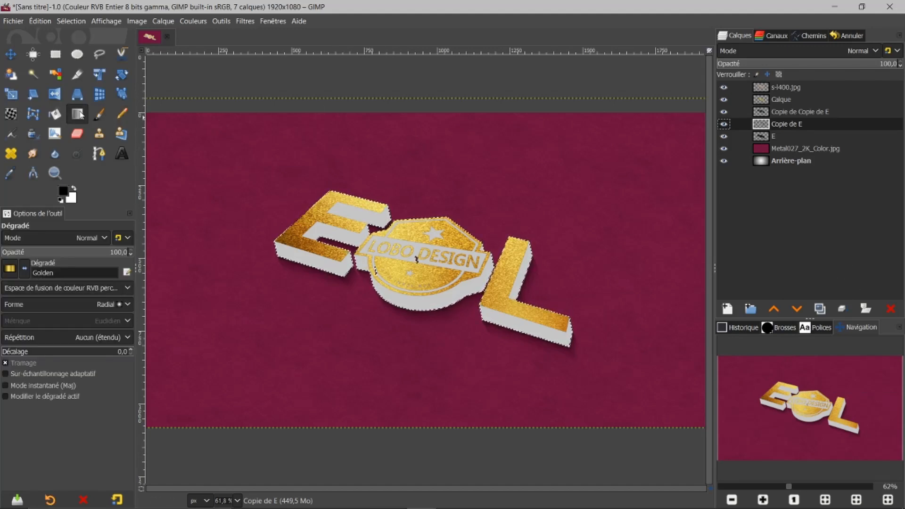
pyautogui.click(10, 270)
pyautogui.scroll(-6, 40, 330)
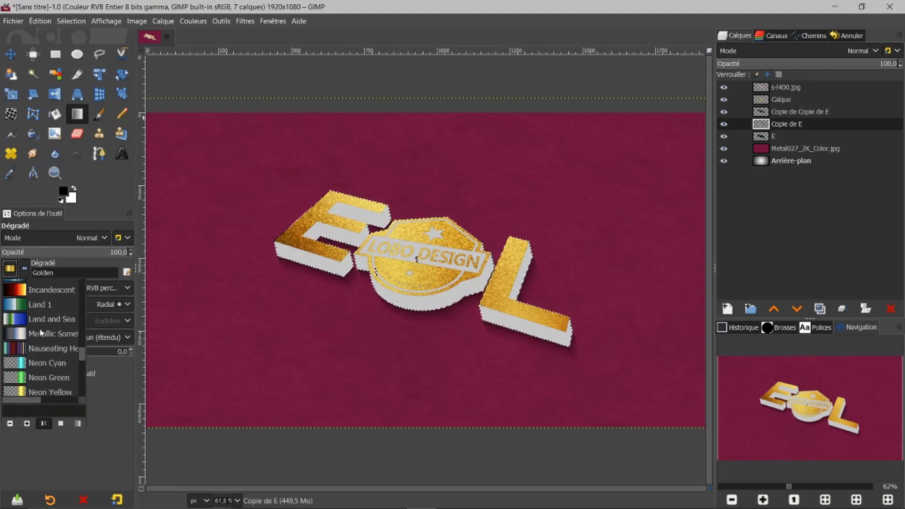
pyautogui.scroll(-3, 38, 331)
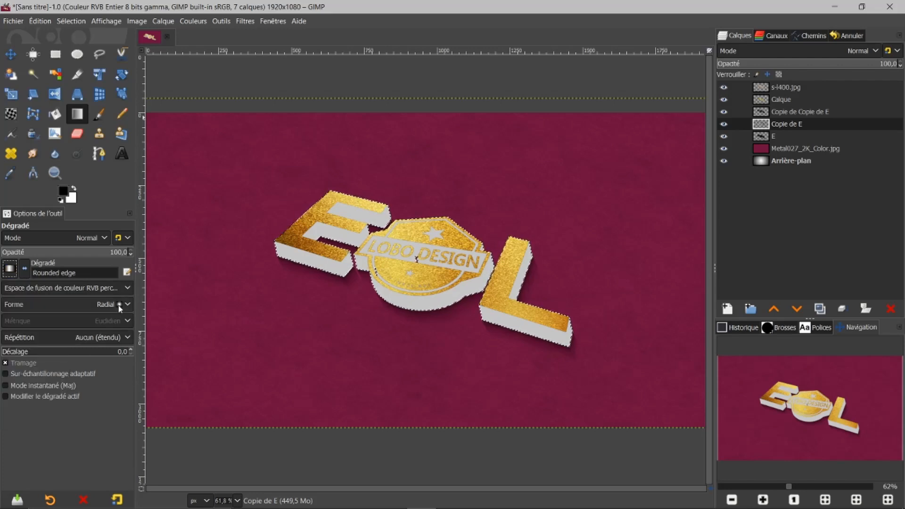
pyautogui.moveTo(244, 283)
pyautogui.mouseDown()
pyautogui.moveTo(505, 307)
pyautogui.moveTo(546, 297)
pyautogui.moveTo(608, 302)
pyautogui.moveTo(615, 293)
pyautogui.mouseUp()
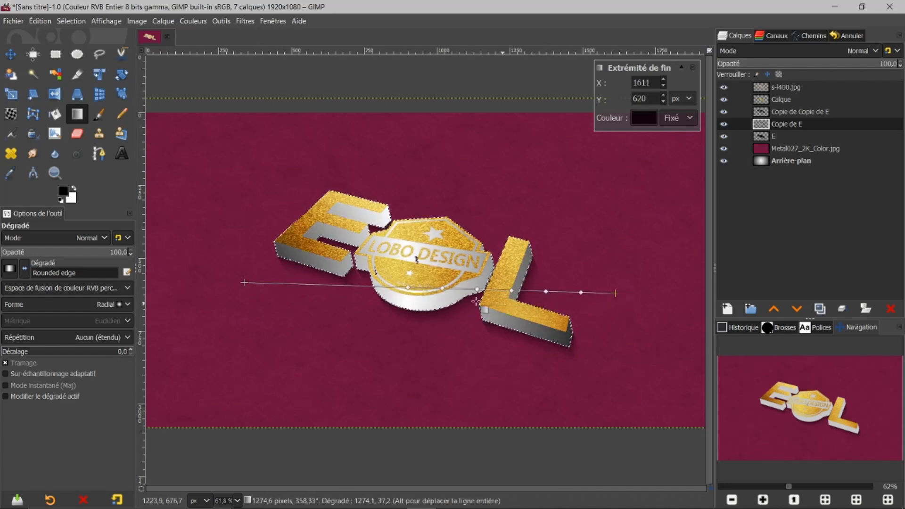
pyautogui.moveTo(244, 283); pyautogui.dragTo(244, 282)
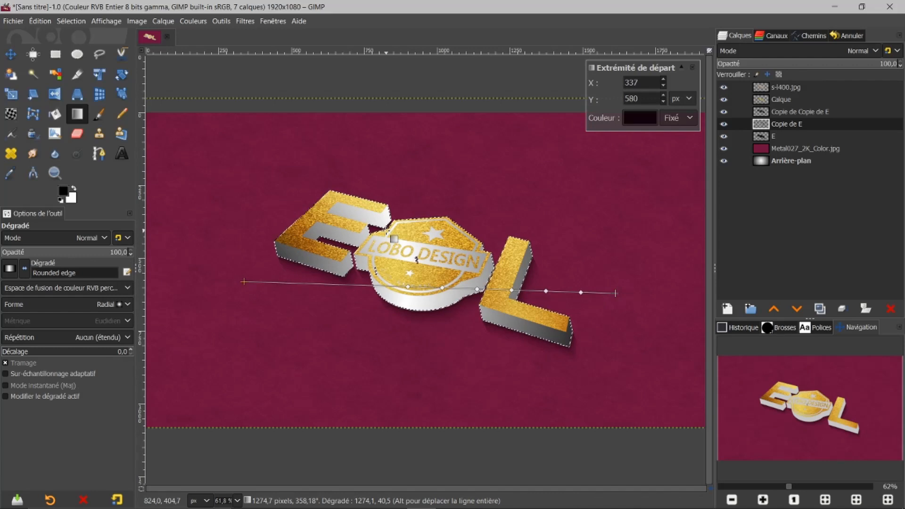
pyautogui.press('Return')
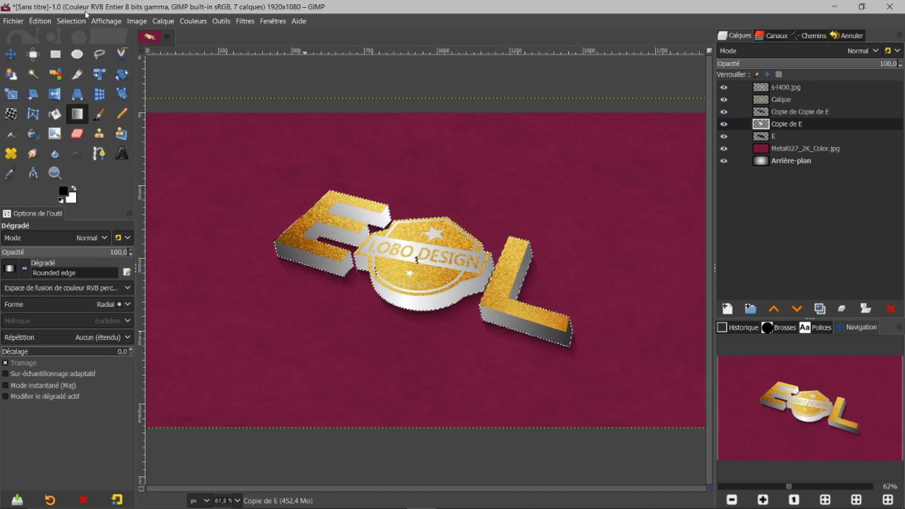
pyautogui.click(73, 20)
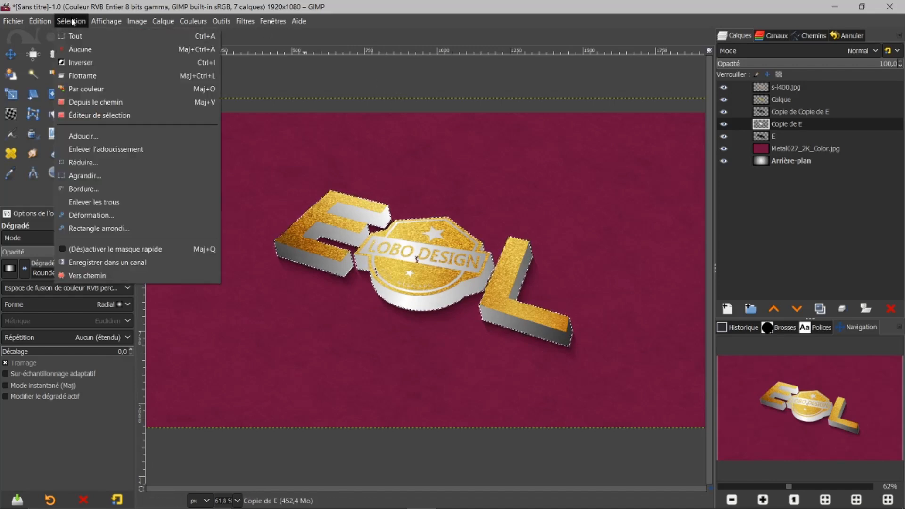
pyautogui.click(74, 49)
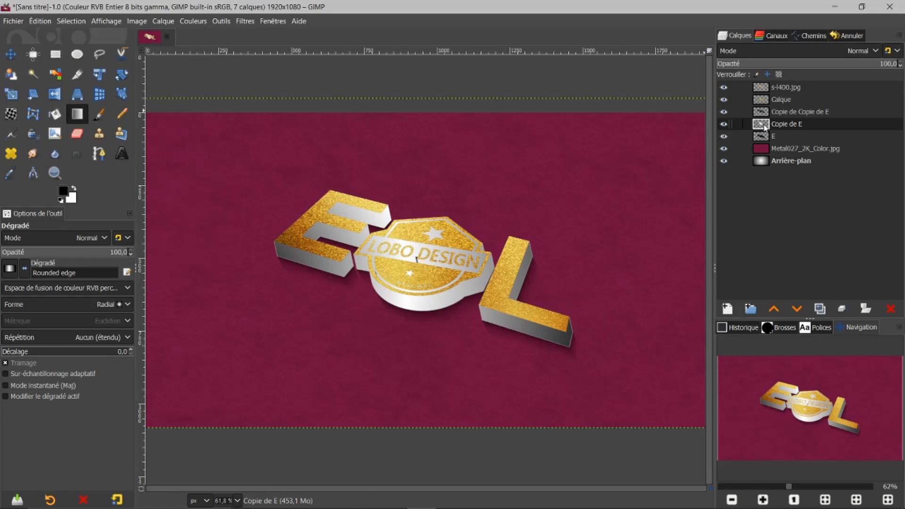
# Adjust the value curve of the Copie de E layer with points at input 80, output 87 and input 239, output 204.
pyautogui.click(193, 21)
pyautogui.click(211, 156)
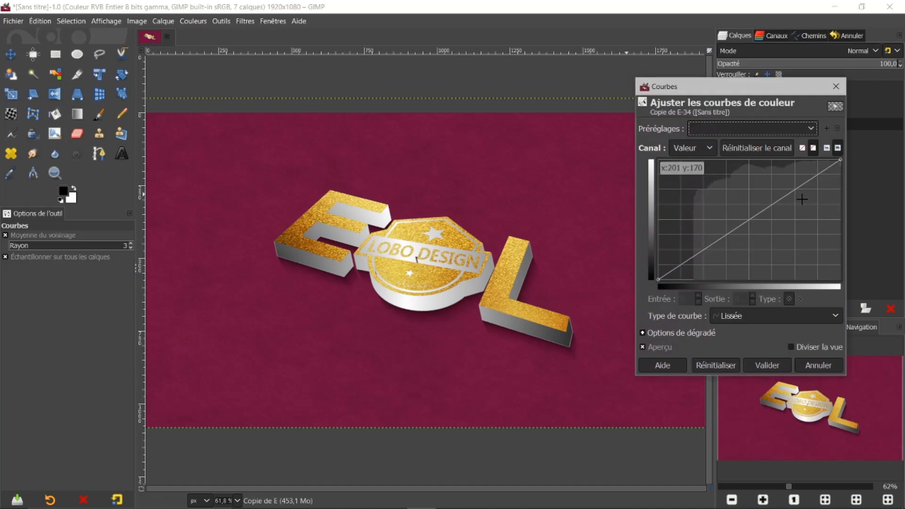
pyautogui.moveTo(792, 193); pyautogui.dragTo(825, 188)
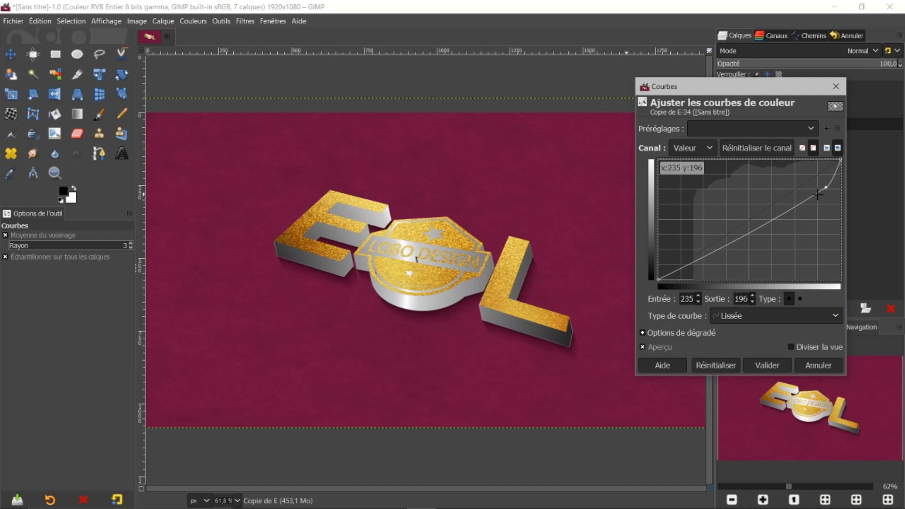
pyautogui.click(719, 249)
pyautogui.moveTo(720, 249); pyautogui.dragTo(715, 239)
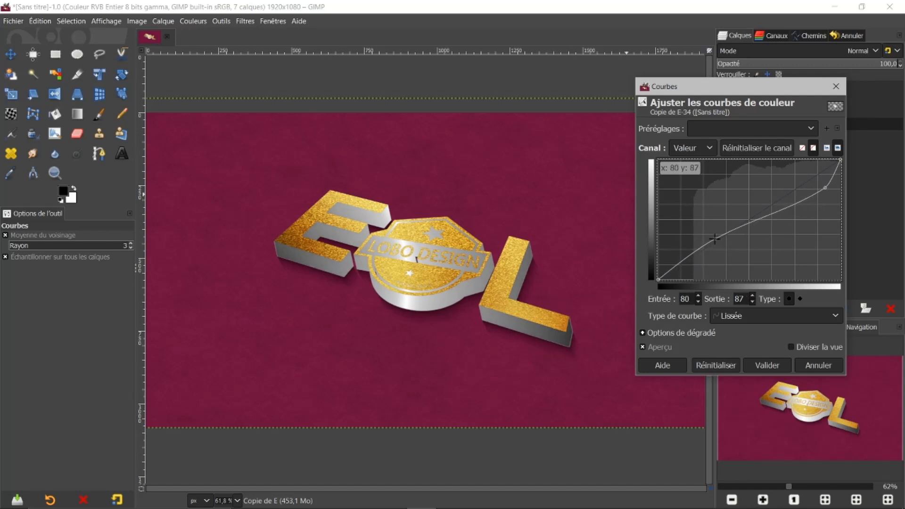
pyautogui.moveTo(826, 187); pyautogui.dragTo(832, 180)
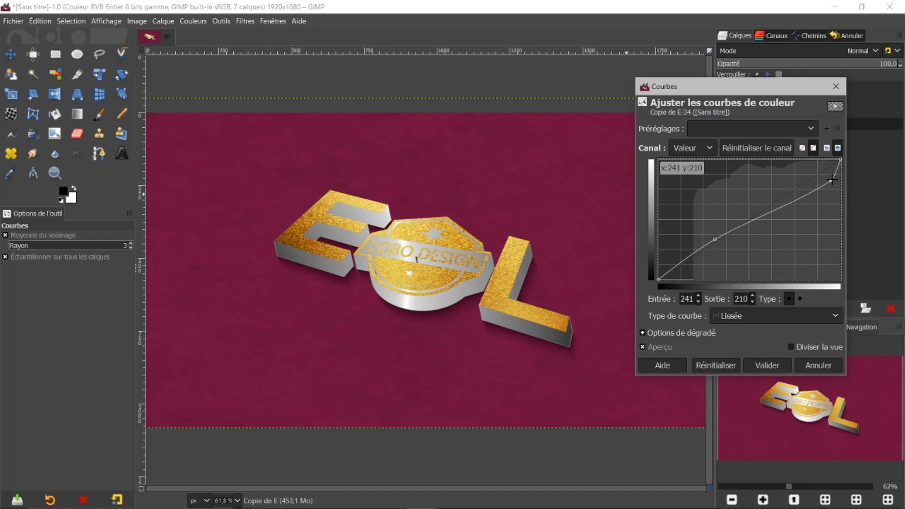
pyautogui.moveTo(832, 181); pyautogui.dragTo(829, 184)
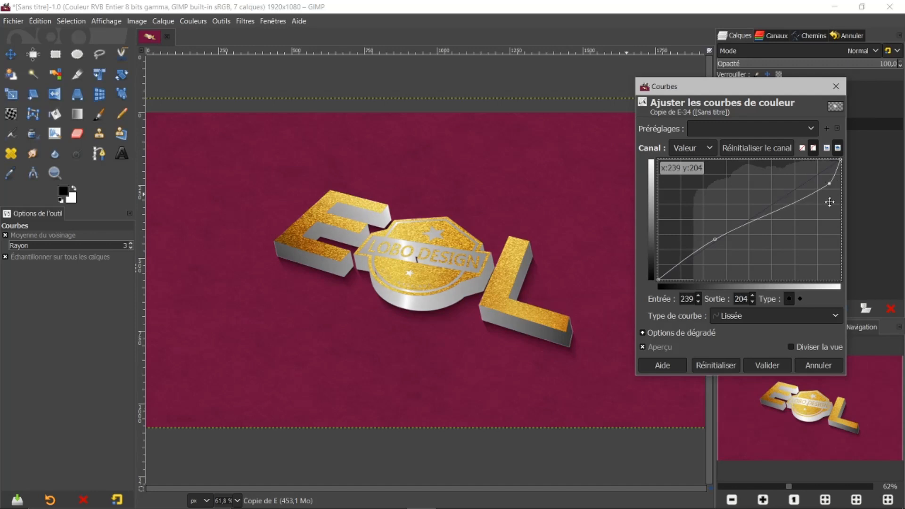
pyautogui.click(768, 364)
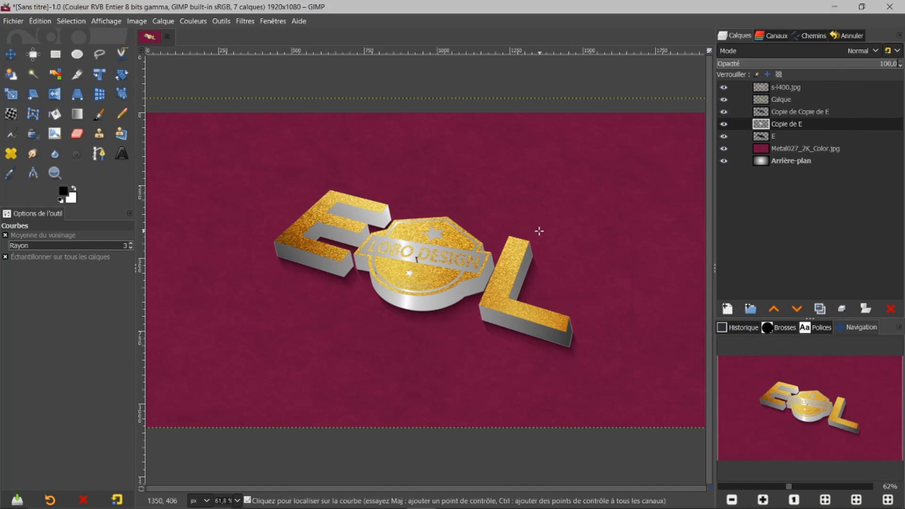
# Darken the Copie de E extrusion with a second value curve, using a midtone point at input 145, output 89.
pyautogui.click(193, 20)
pyautogui.click(193, 157)
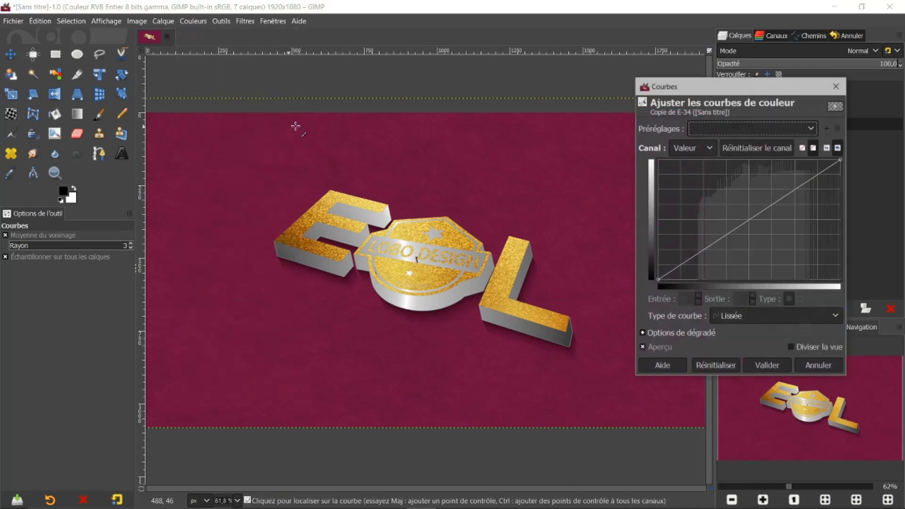
pyautogui.moveTo(750, 219); pyautogui.dragTo(762, 238)
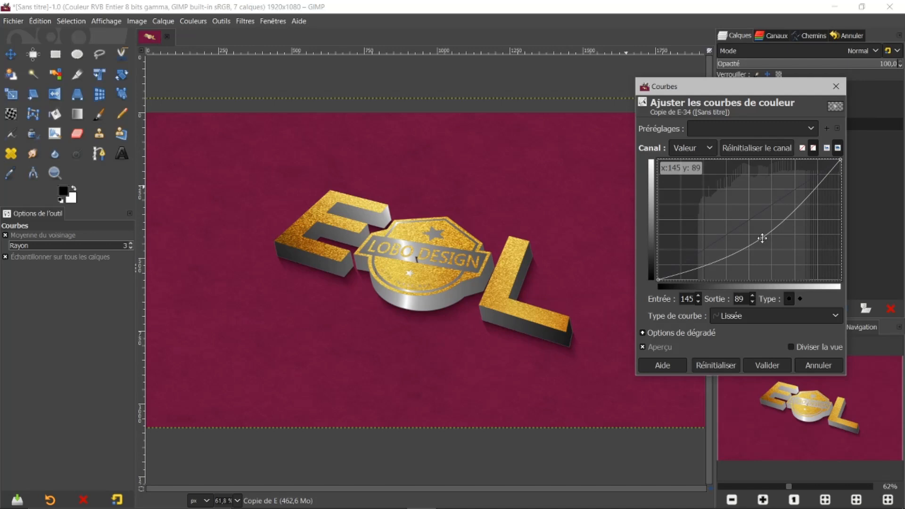
pyautogui.click(768, 365)
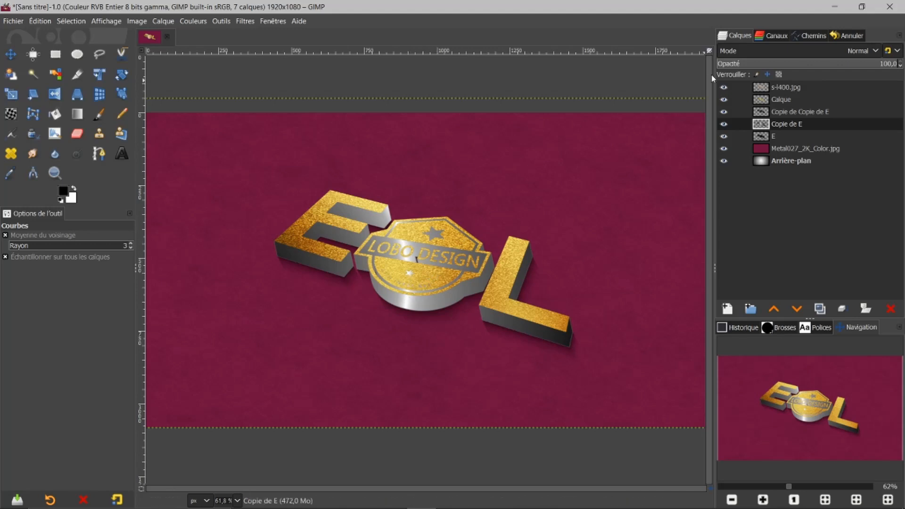
# Create a selection from the alpha of the Copie de Copie de E layer.
pyautogui.click(765, 87)
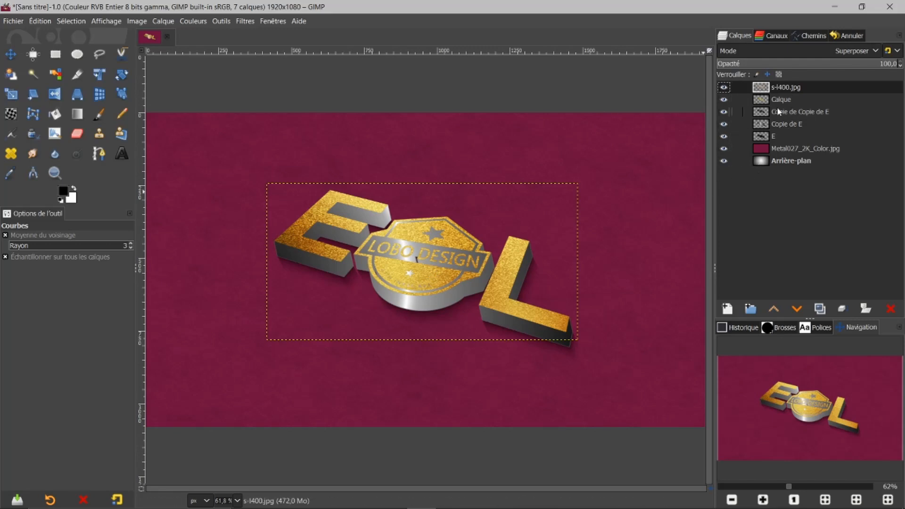
pyautogui.click(764, 113)
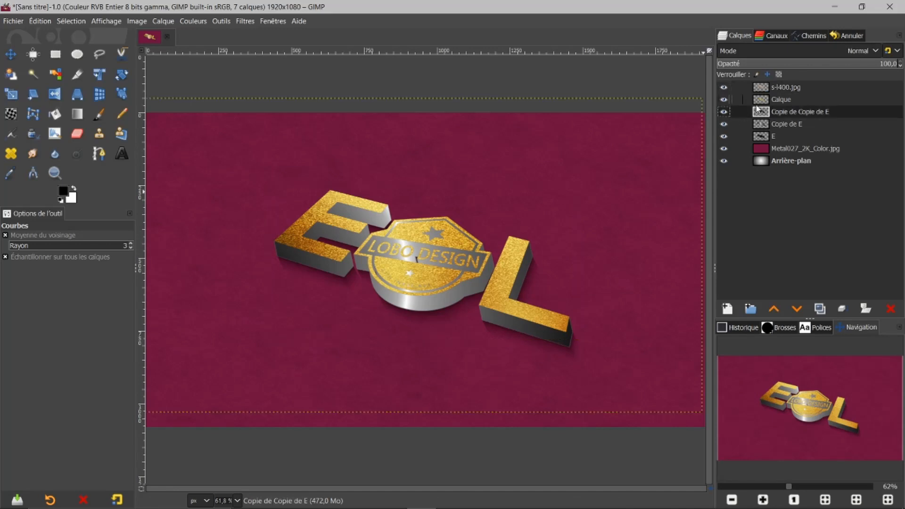
pyautogui.rightClick(760, 115)
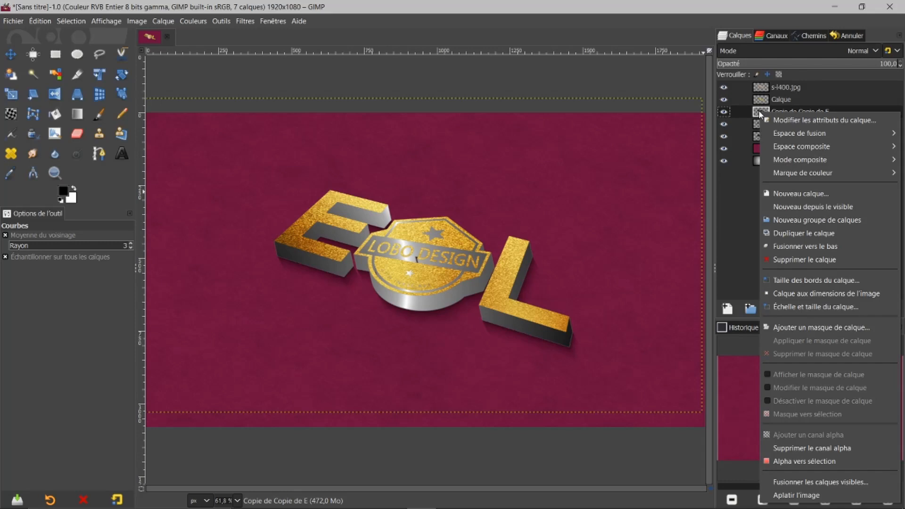
pyautogui.click(779, 459)
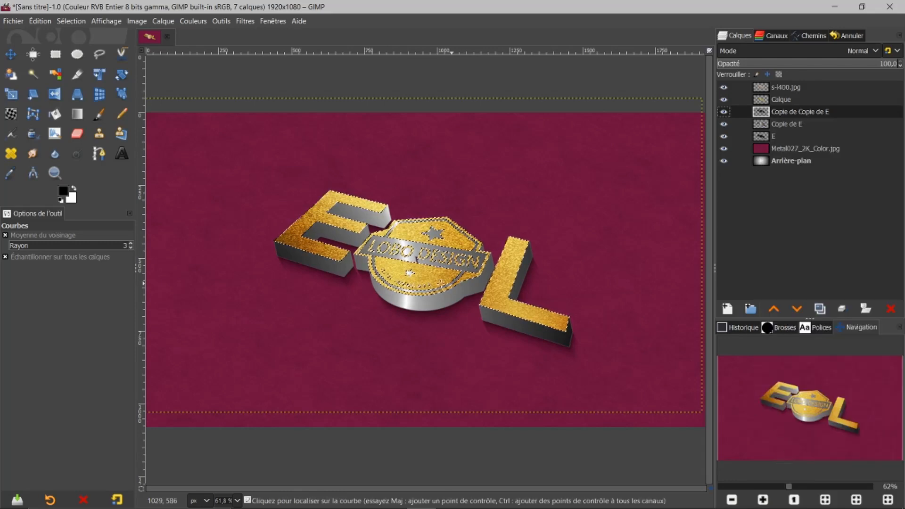
# Add a transparent 1920 × 1080 px layer in Normal mode above s-l400.jpg.
pyautogui.click(763, 91)
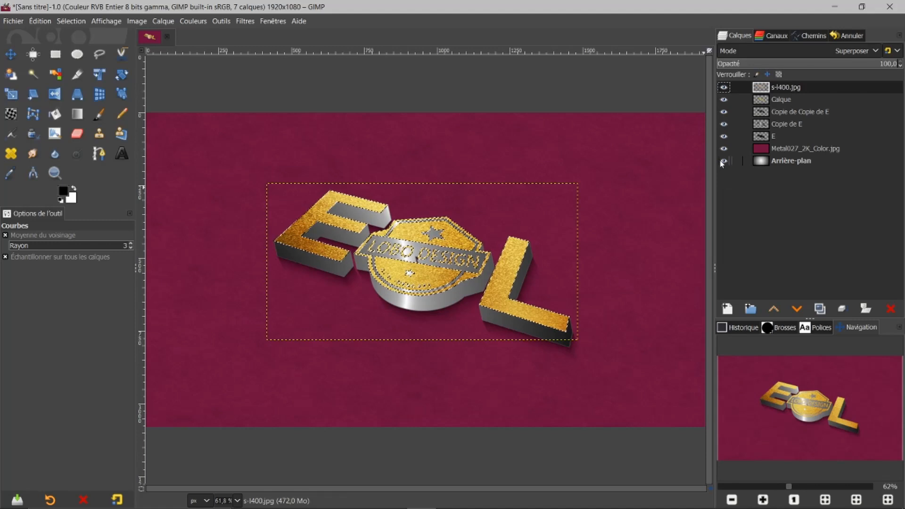
pyautogui.click(728, 310)
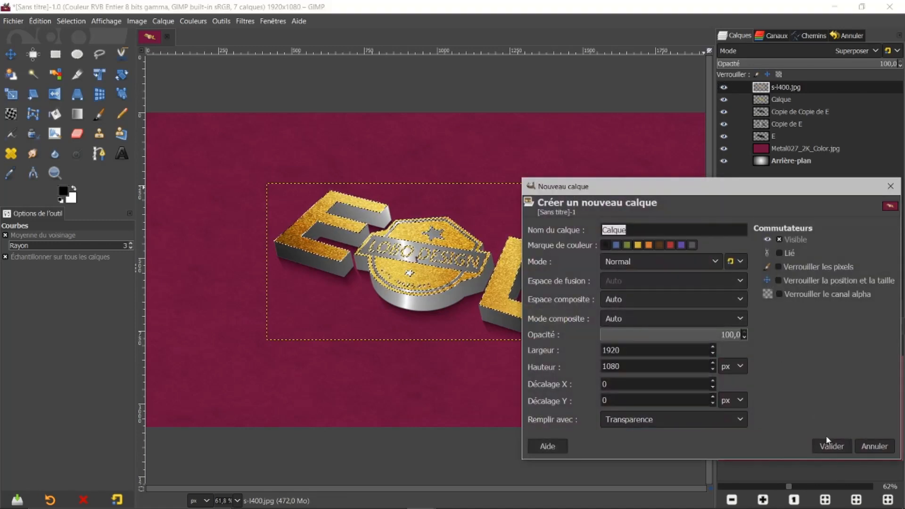
pyautogui.click(829, 447)
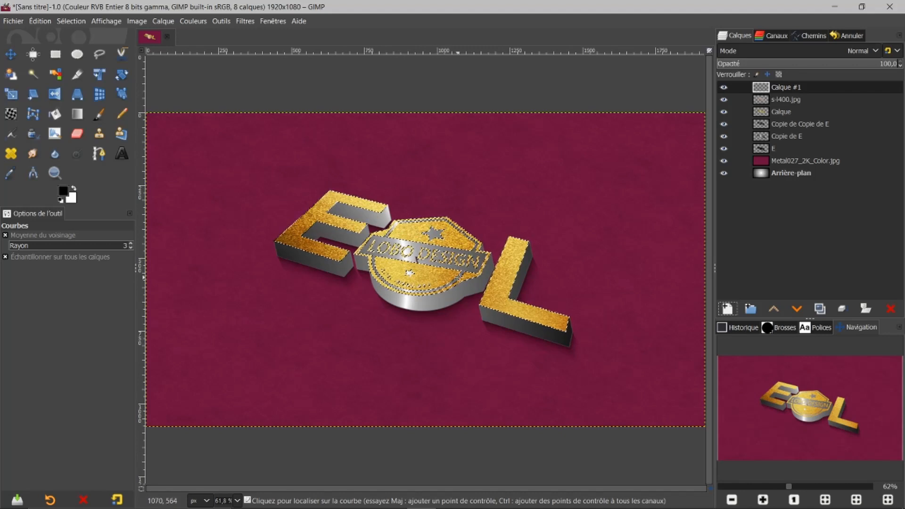
# Replace the Sans nom path with a path made from the current selection, and clear the selection.
pyautogui.click(813, 36)
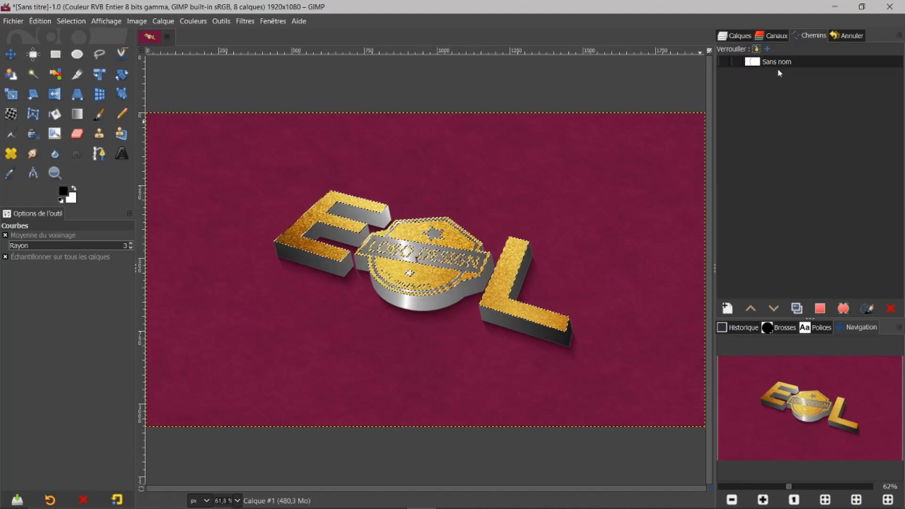
pyautogui.click(893, 310)
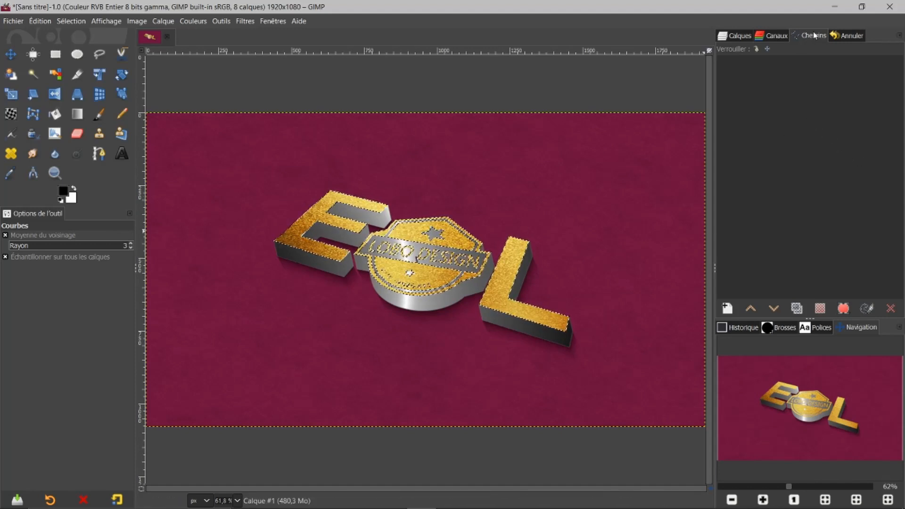
pyautogui.click(845, 311)
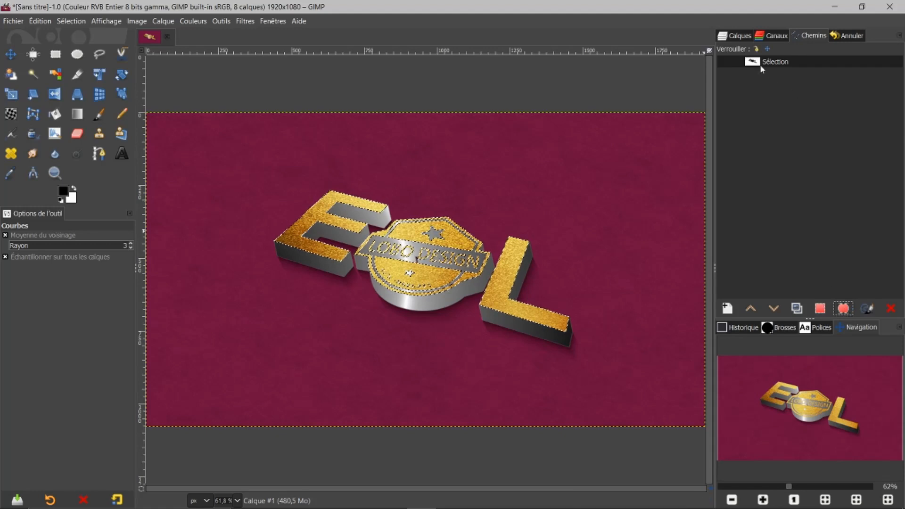
pyautogui.click(739, 38)
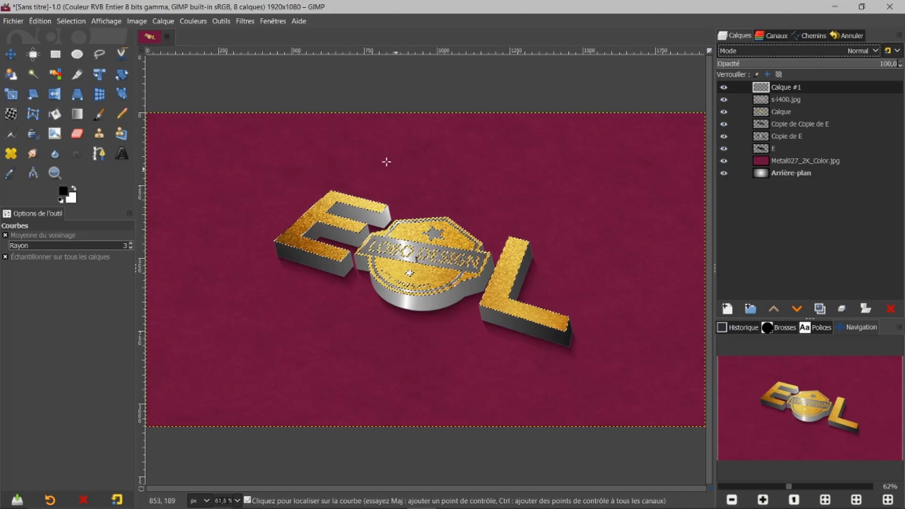
pyautogui.click(70, 21)
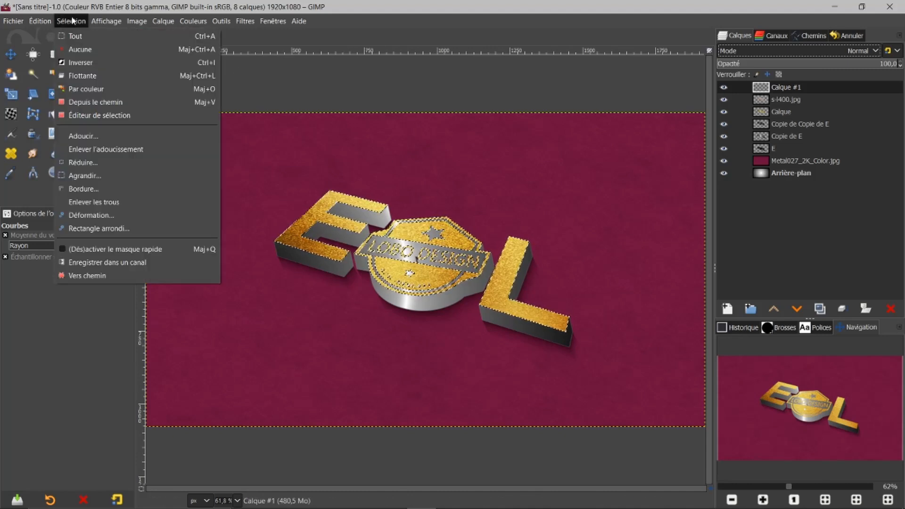
pyautogui.click(79, 49)
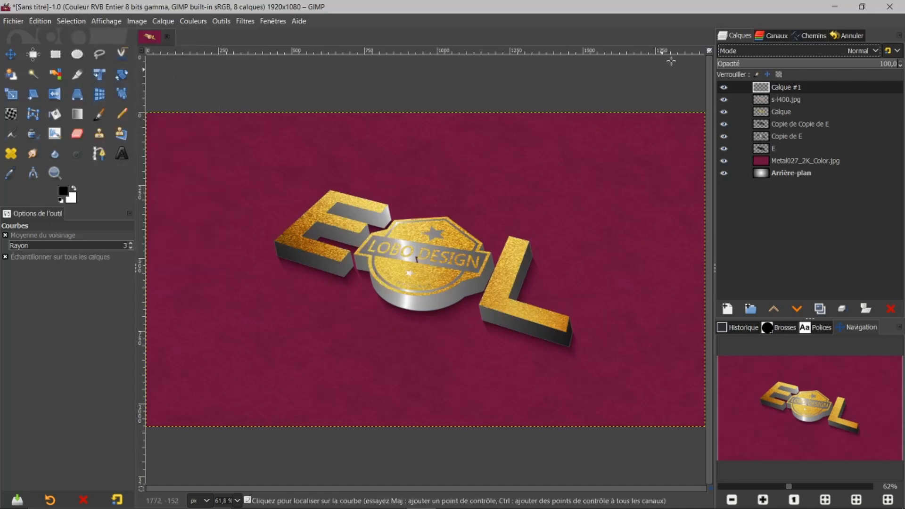
# Stroke the Sélection path on the new top layer with a solid white 3 px line, and switch to the Move tool.
pyautogui.click(812, 35)
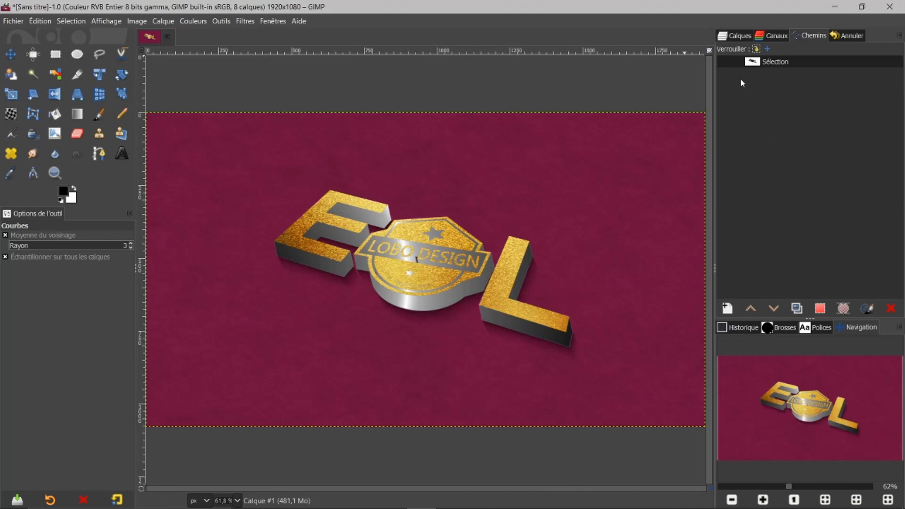
pyautogui.doubleClick(754, 64)
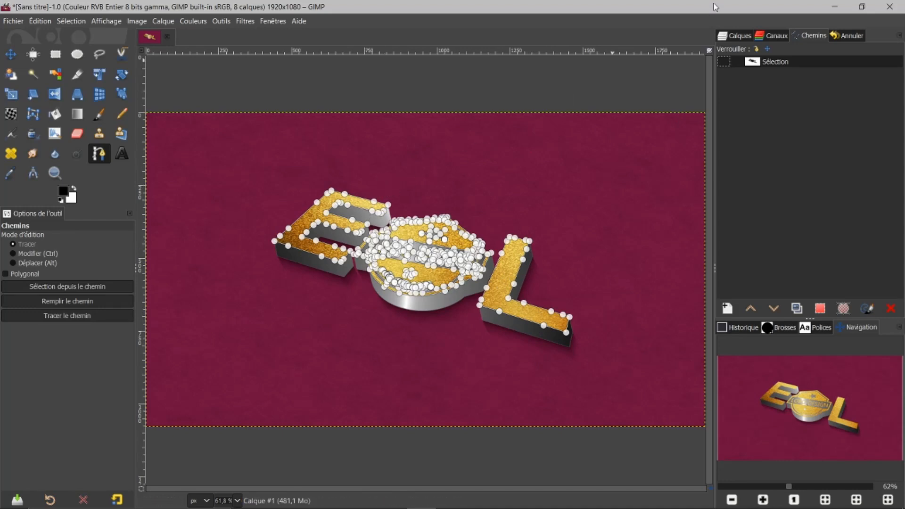
pyautogui.click(753, 39)
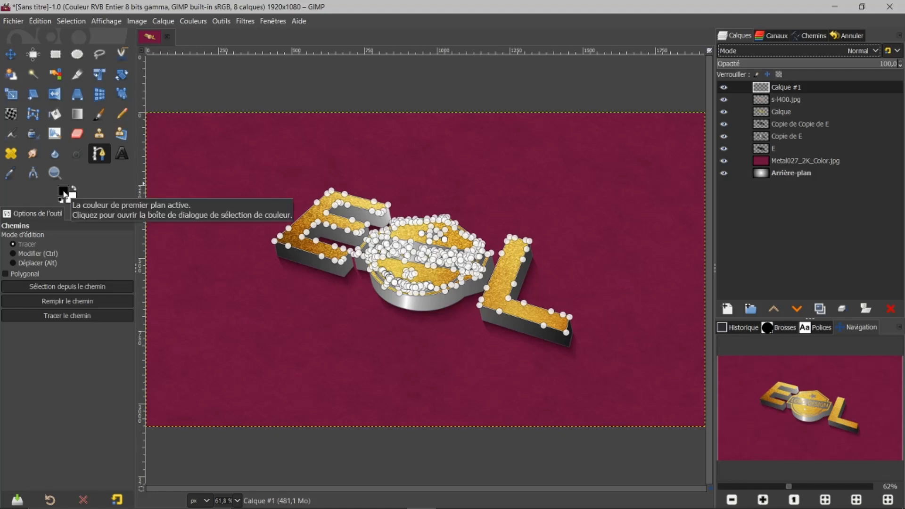
pyautogui.click(69, 316)
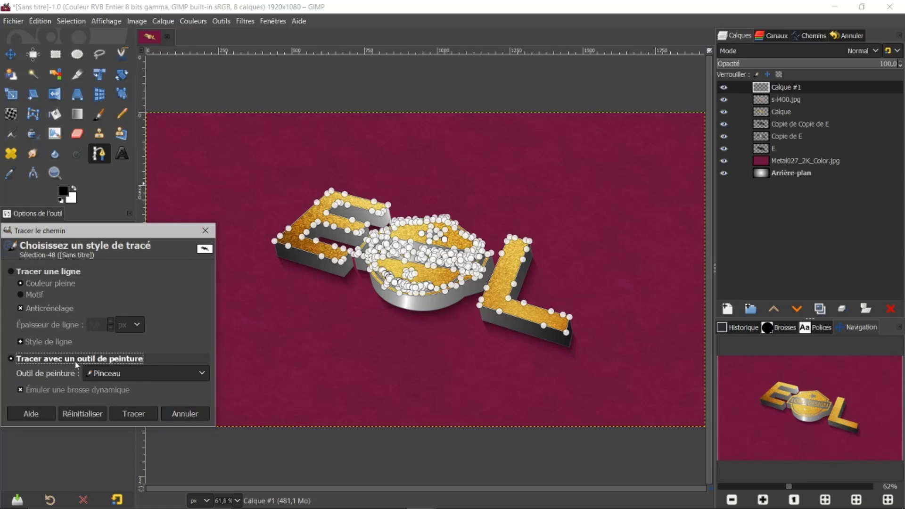
pyautogui.click(14, 273)
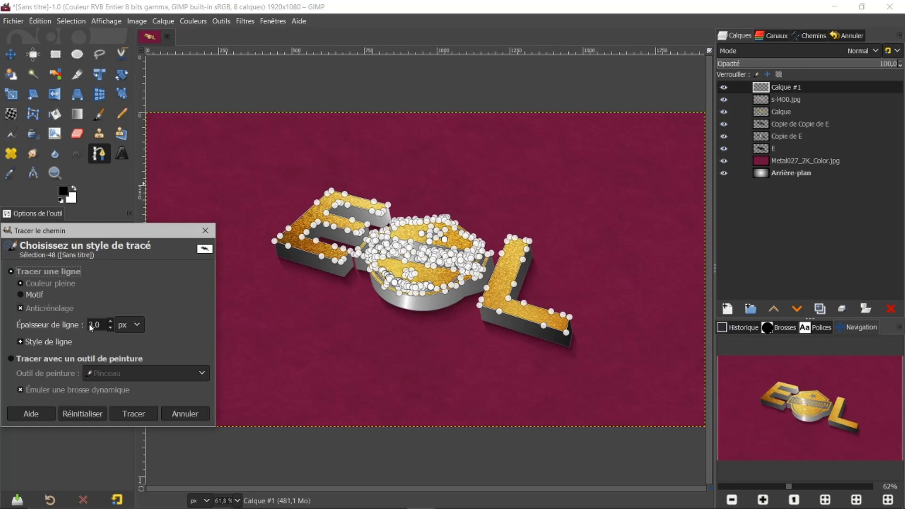
pyautogui.click(74, 190)
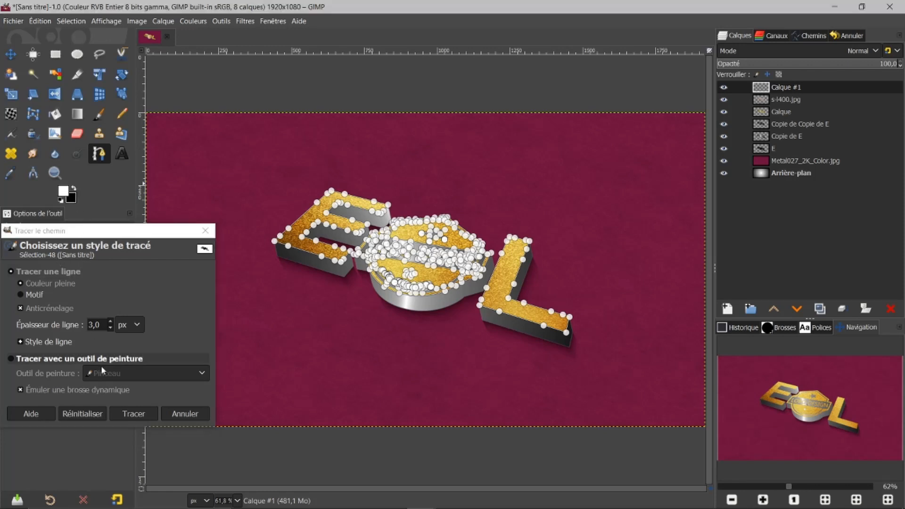
pyautogui.click(126, 413)
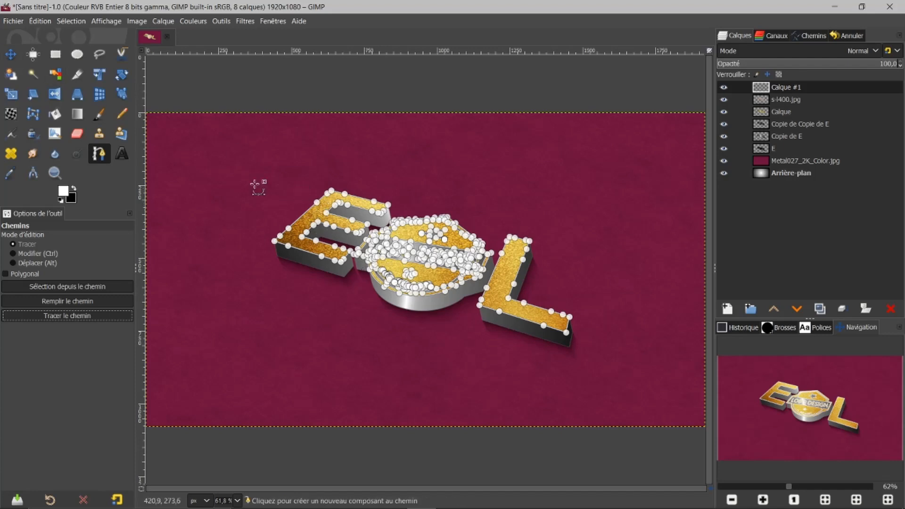
pyautogui.click(10, 54)
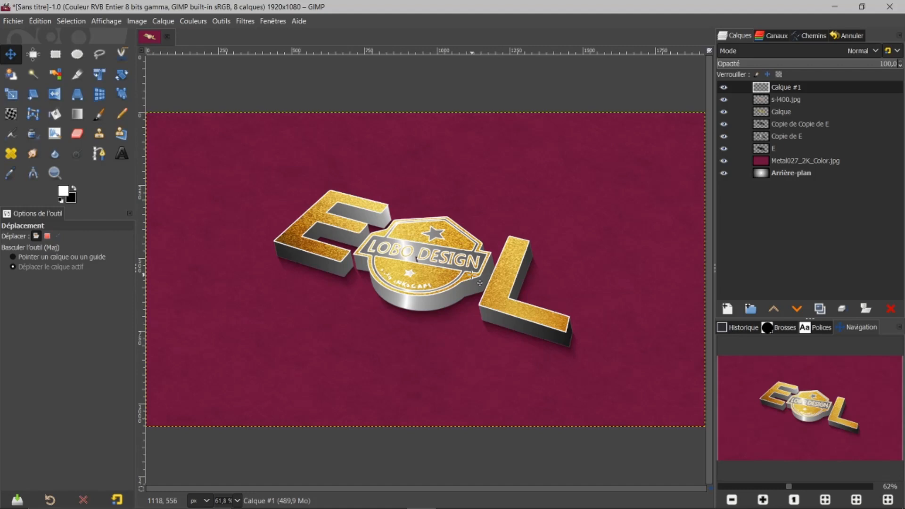
# Set the blend mode of the white outline layer to Superposer.
pyautogui.press('1')
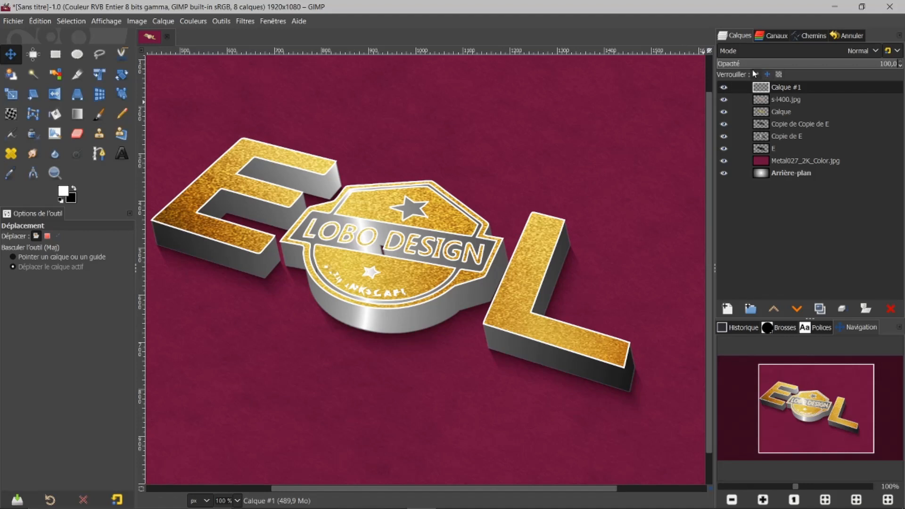
pyautogui.click(875, 50)
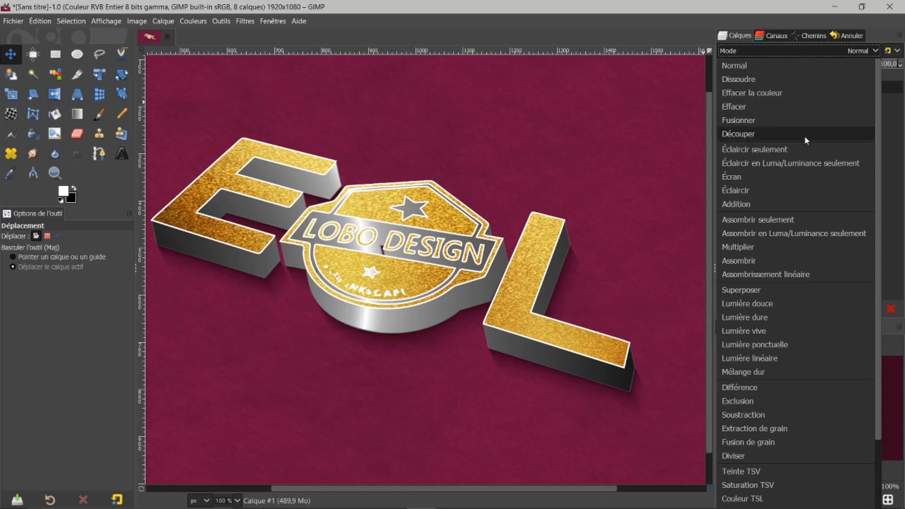
pyautogui.click(747, 289)
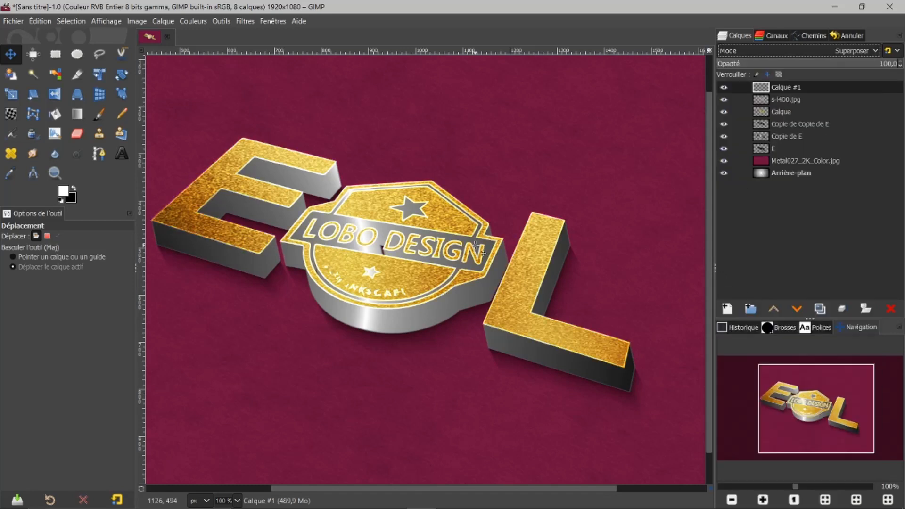
pyautogui.scroll(-1, 560, 232)
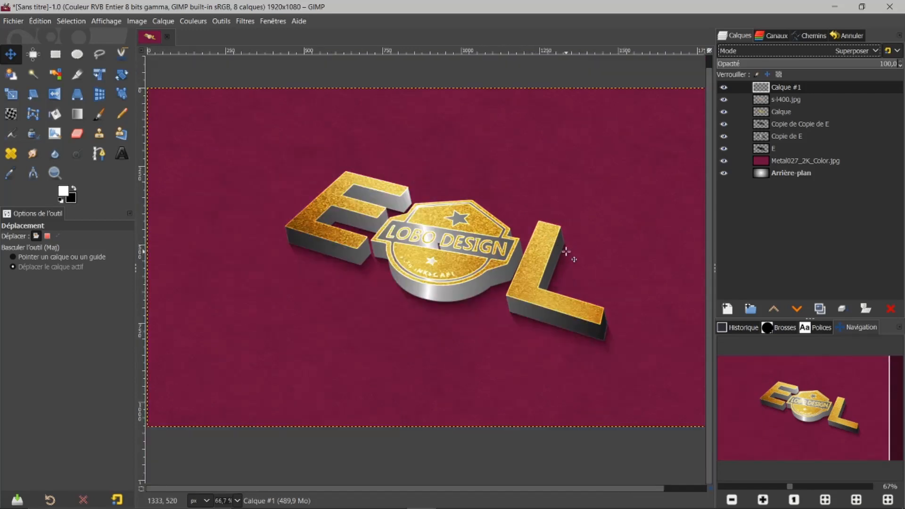
# Lower the opacity of the Calque layer to 51.
pyautogui.click(764, 115)
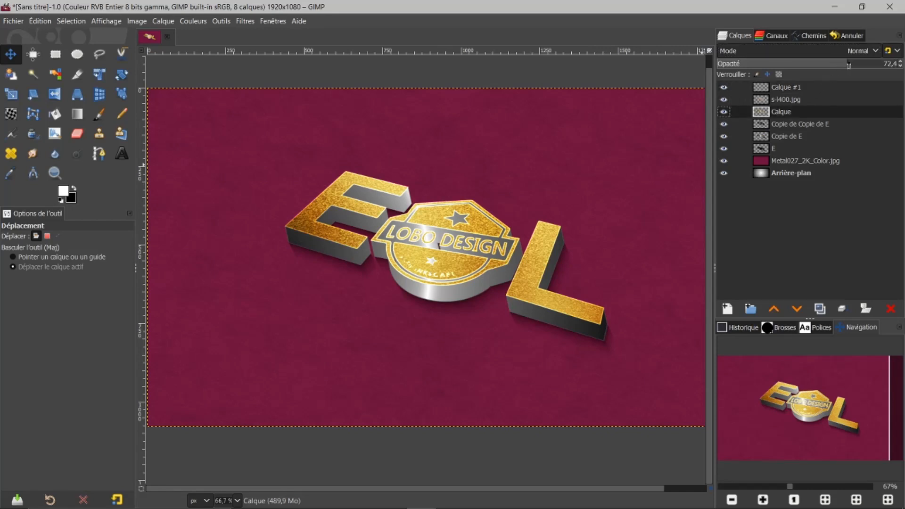
pyautogui.moveTo(848, 65); pyautogui.dragTo(808, 73)
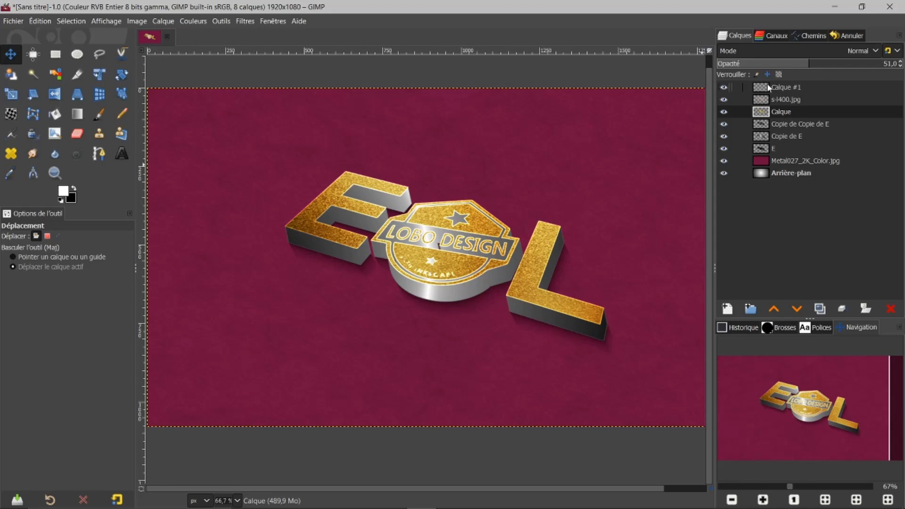
# Erase parts of the Calque #1 outline around the E's upper arm with a circular selection about 78 px wide.
pyautogui.click(762, 88)
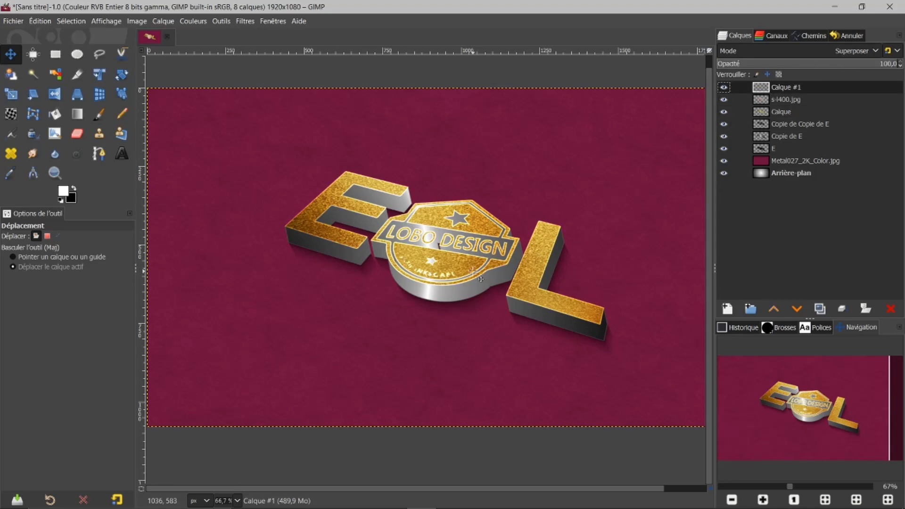
pyautogui.scroll(1, 478, 275)
pyautogui.scroll(1, 472, 271)
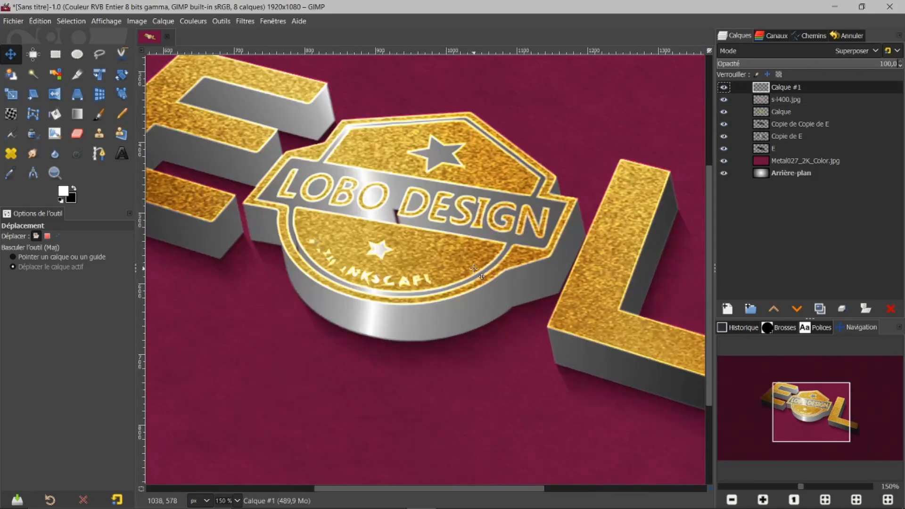
pyautogui.scroll(-1, 475, 268)
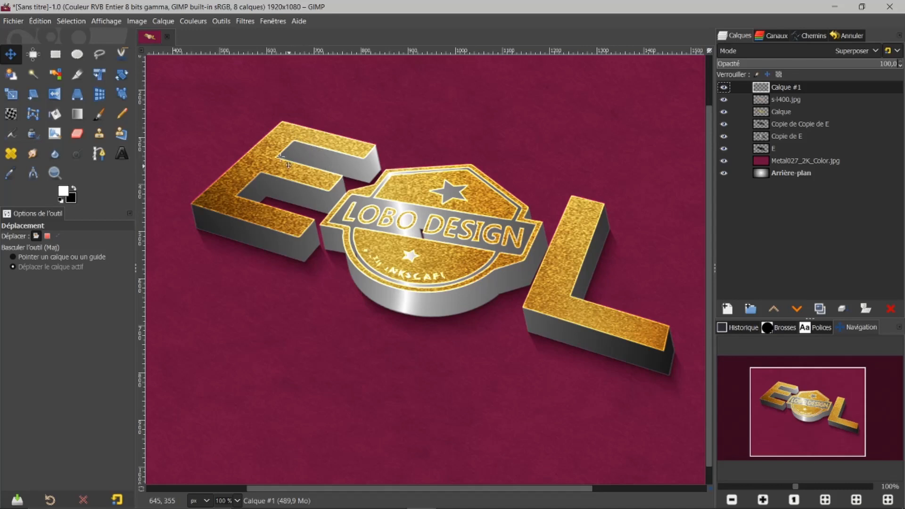
pyautogui.click(77, 55)
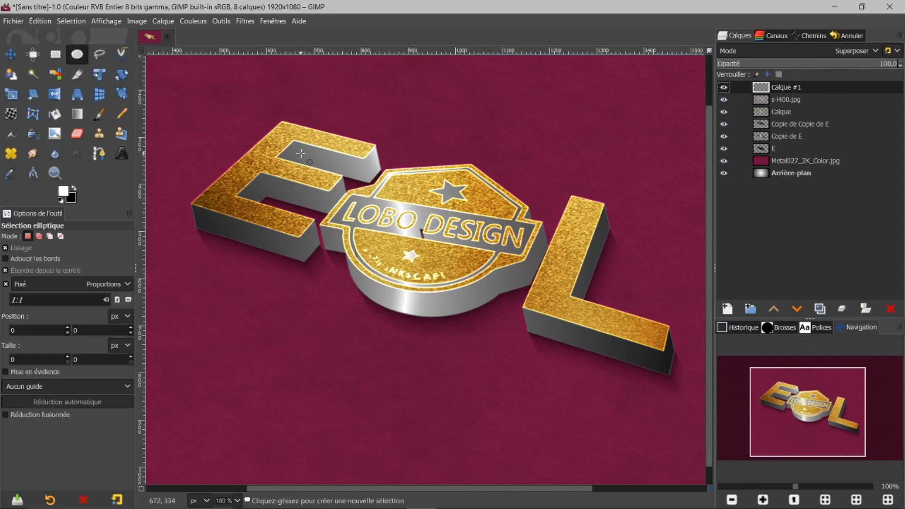
pyautogui.moveTo(405, 103); pyautogui.dragTo(416, 121)
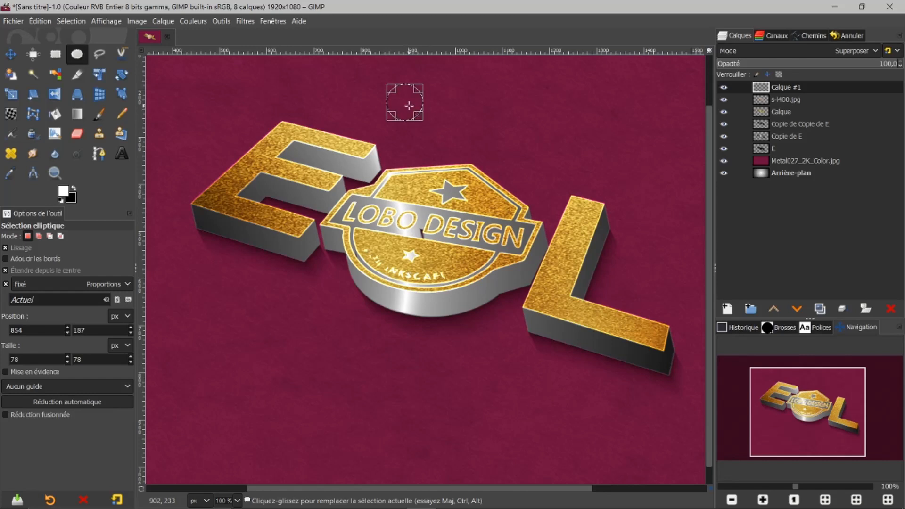
pyautogui.moveTo(403, 103); pyautogui.dragTo(301, 153)
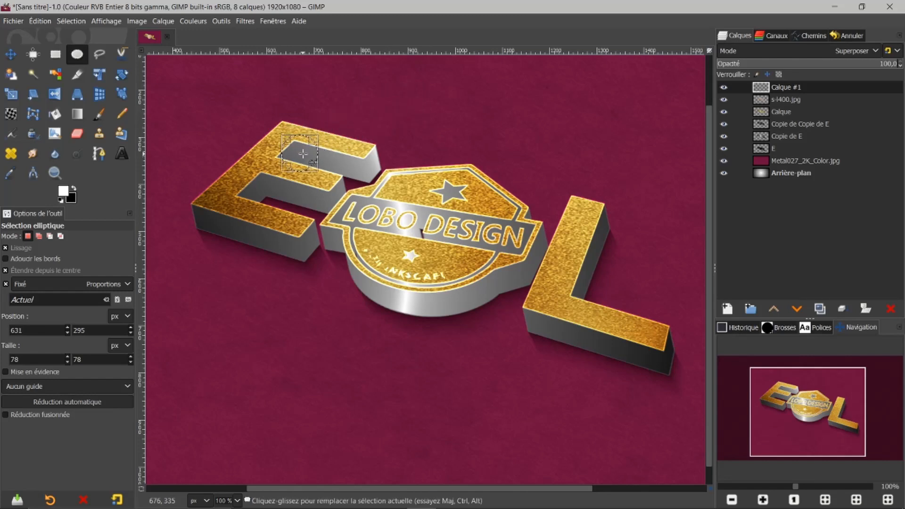
pyautogui.press('Delete')
pyautogui.moveTo(303, 149); pyautogui.dragTo(323, 153)
pyautogui.press('Delete')
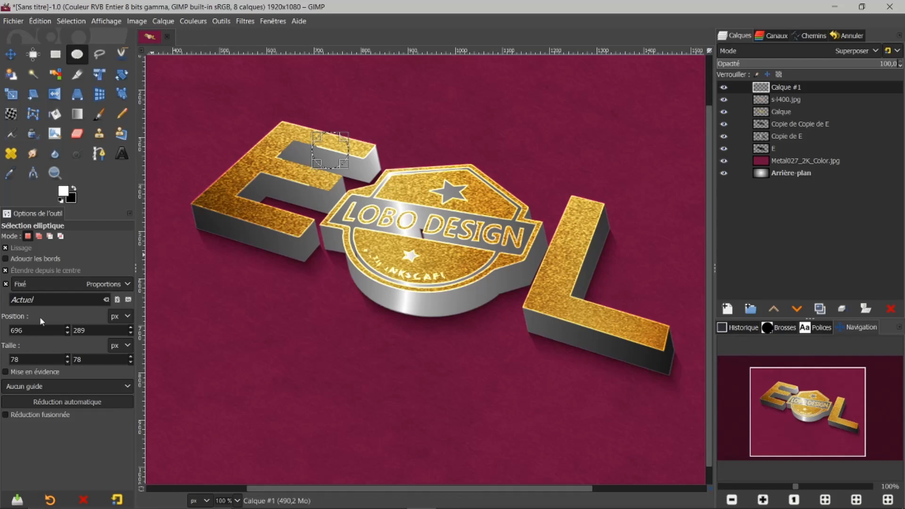
# Feather the circular selection with a 30.4 radius, fade patches of the outline across the E and the badge, and clear the selection.
pyautogui.click(7, 260)
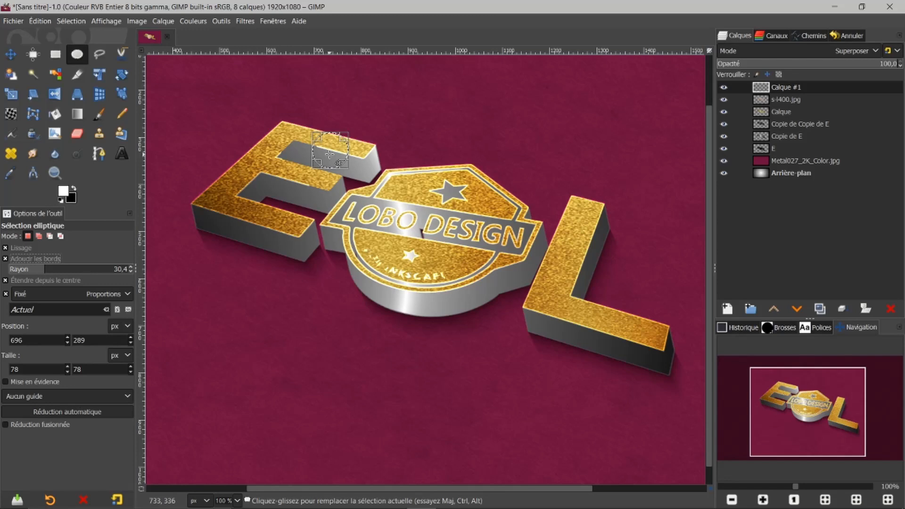
pyautogui.moveTo(330, 154); pyautogui.dragTo(290, 186)
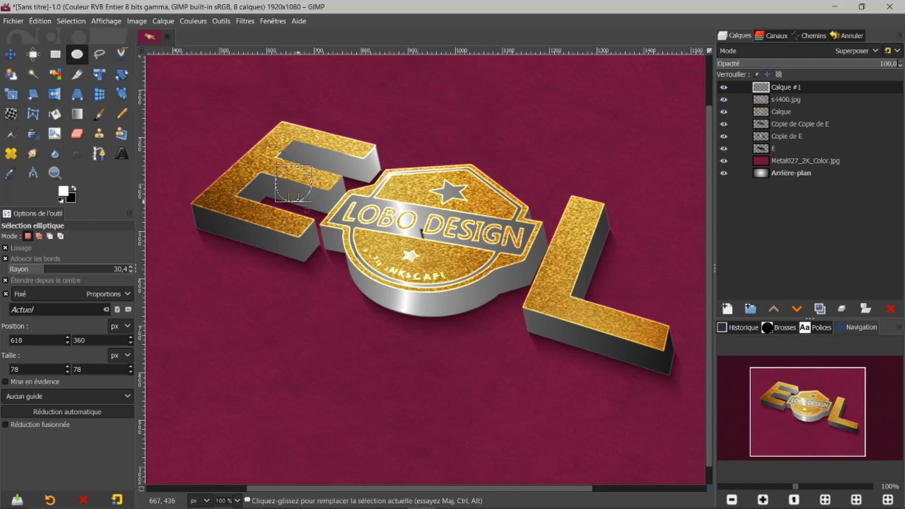
pyautogui.moveTo(298, 192); pyautogui.dragTo(414, 190)
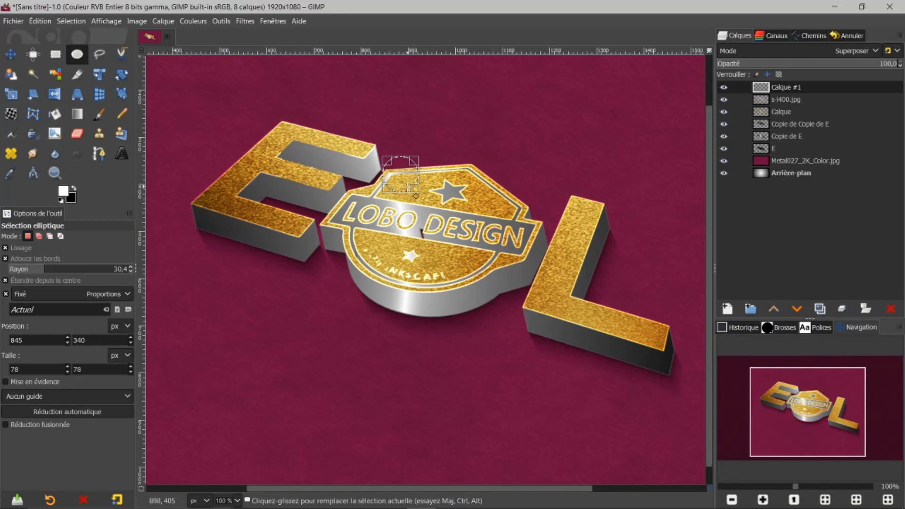
pyautogui.moveTo(405, 172); pyautogui.dragTo(439, 344)
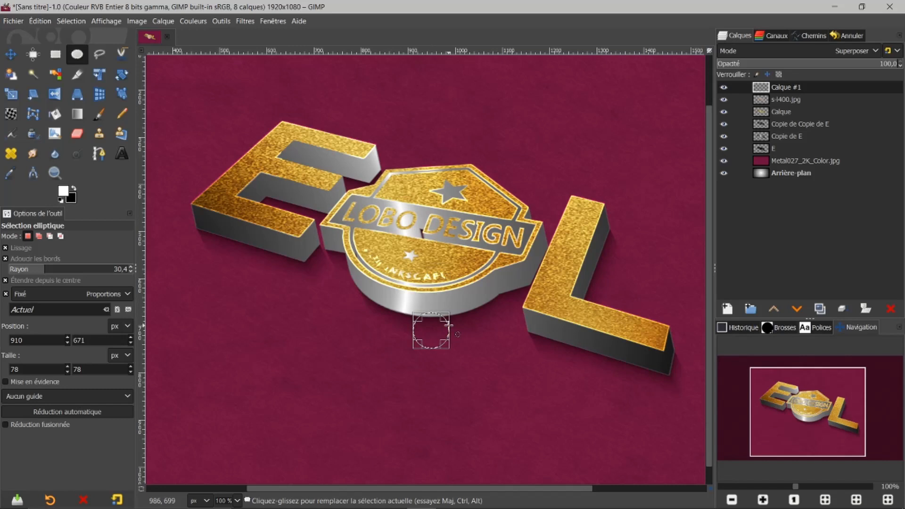
pyautogui.click(71, 21)
pyautogui.click(81, 48)
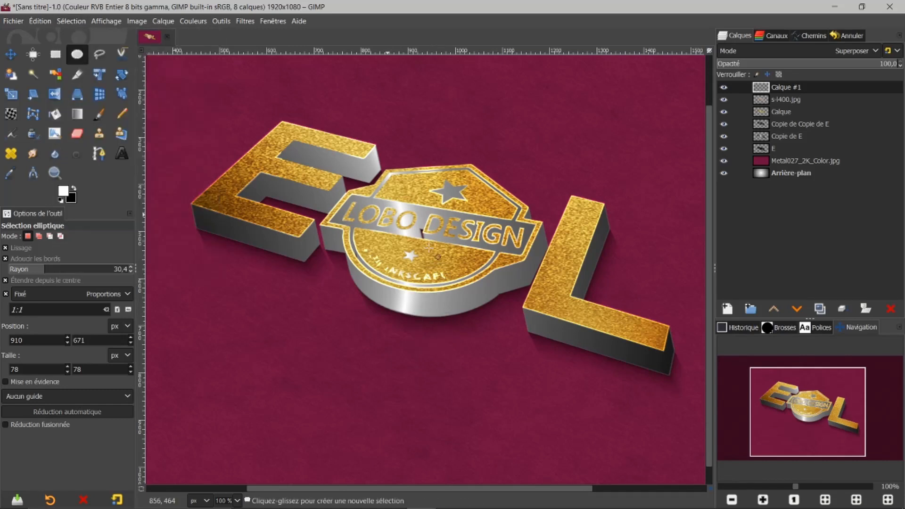
pyautogui.keyDown('ctrl'); pyautogui.scroll(-2, 428, 247); pyautogui.keyUp('ctrl')
pyautogui.keyDown('ctrl'); pyautogui.scroll(1, 431, 247); pyautogui.keyUp('ctrl')
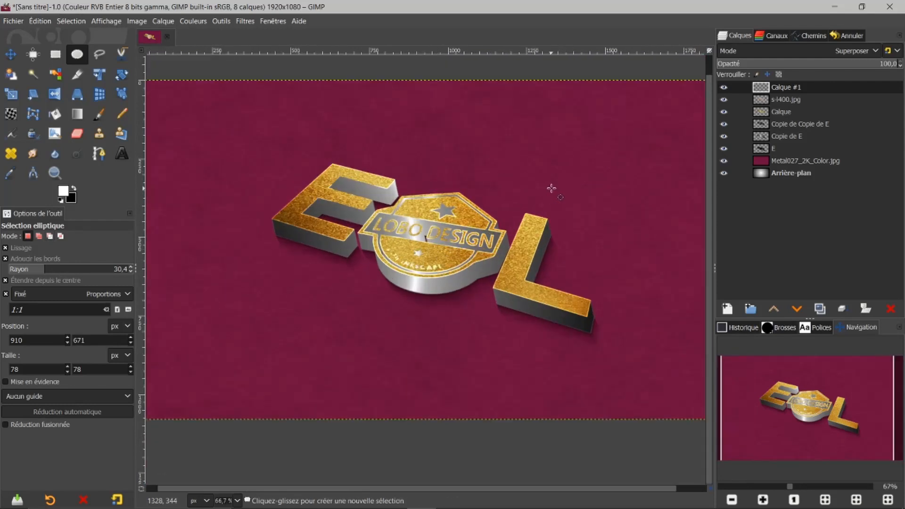